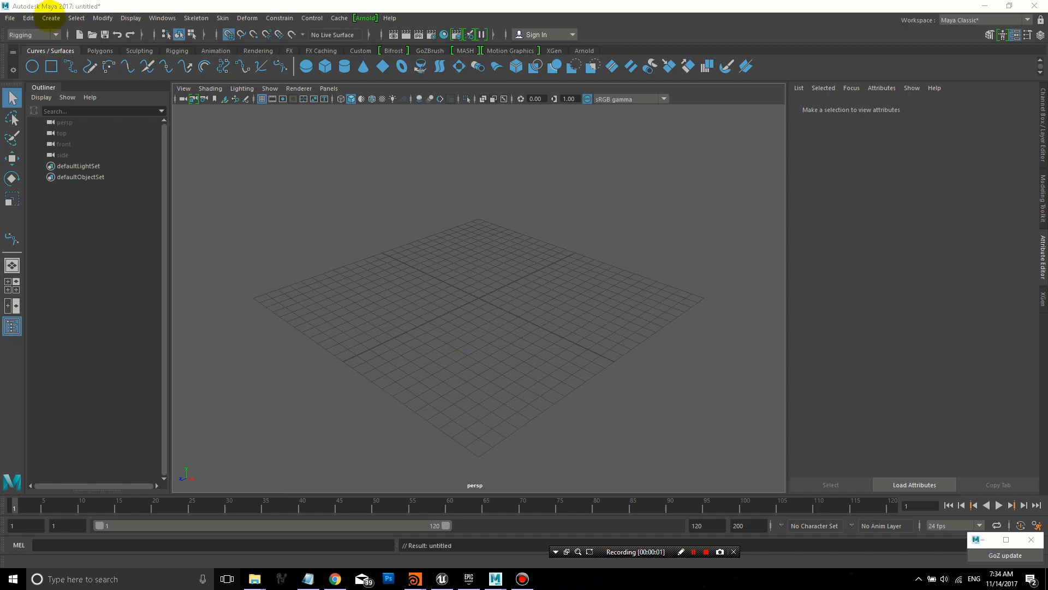
Step: Set up a polygon plane with width 10, height 20 and 20 height divisions
{"action": "left_click", "coordinate": [51, 18]}
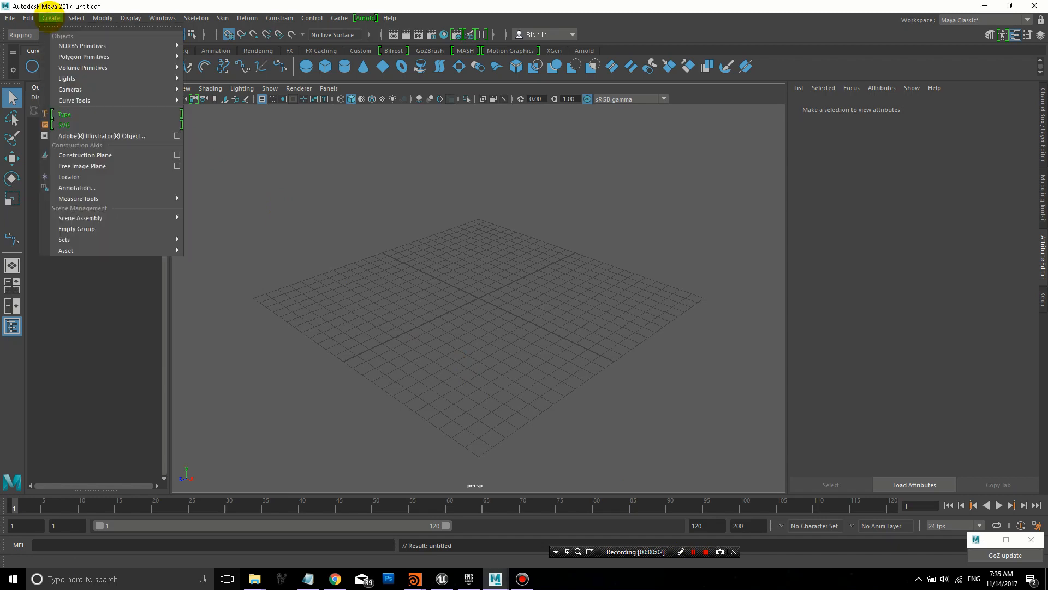
{"action": "mouse_move", "coordinate": [84, 57]}
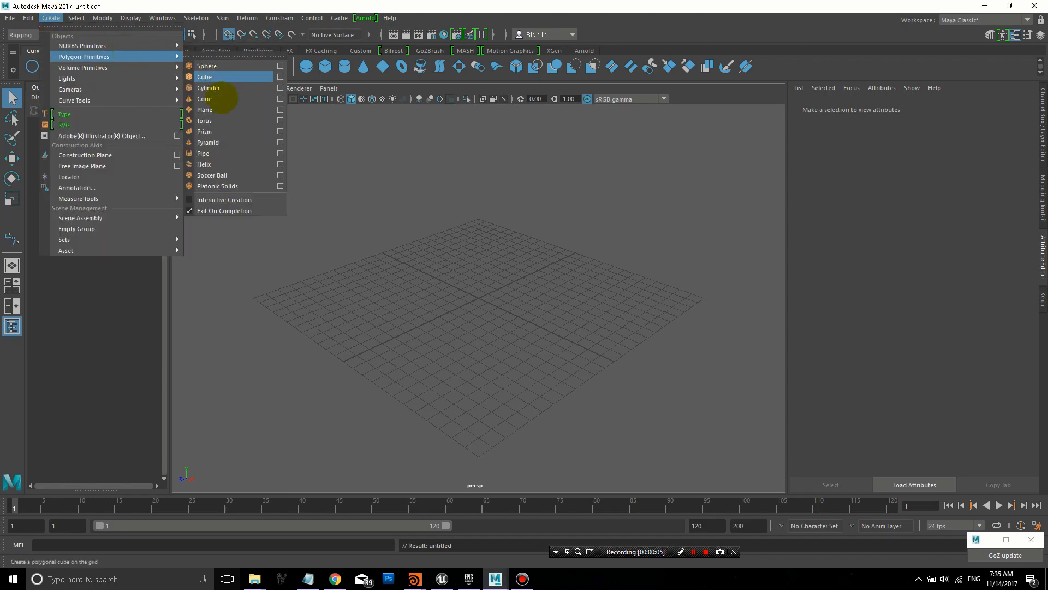
{"action": "left_click", "coordinate": [280, 109]}
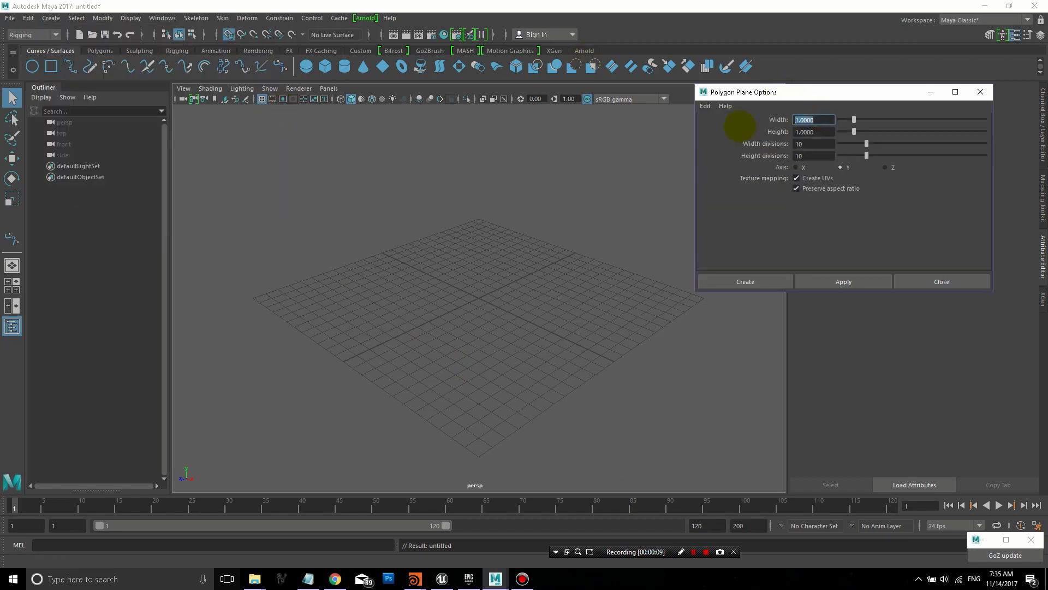
{"action": "key", "text": "Tab"}
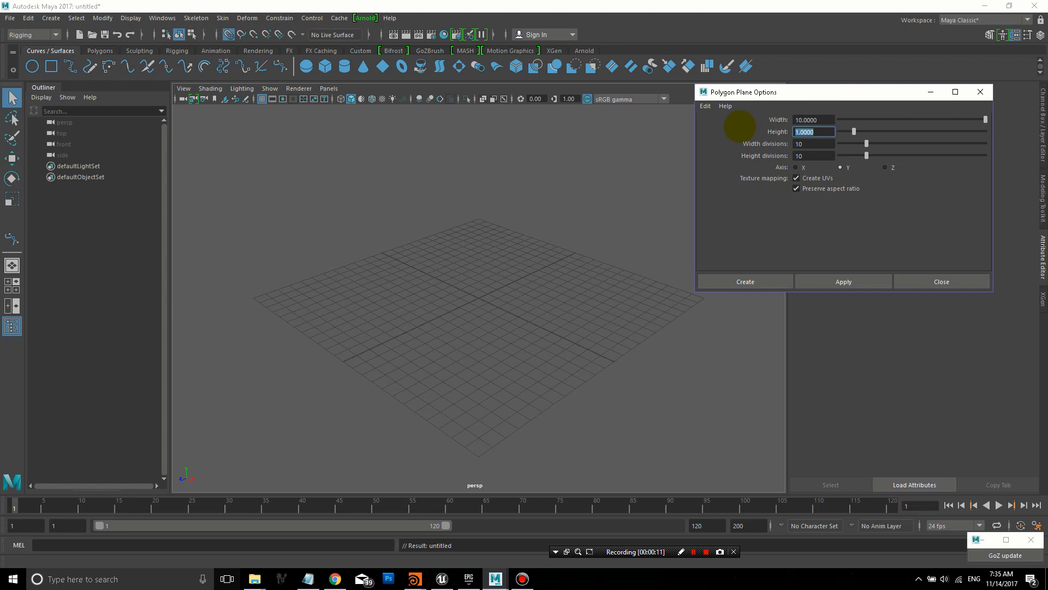
{"action": "type", "text": "20"}
{"action": "key", "text": "Tab"}
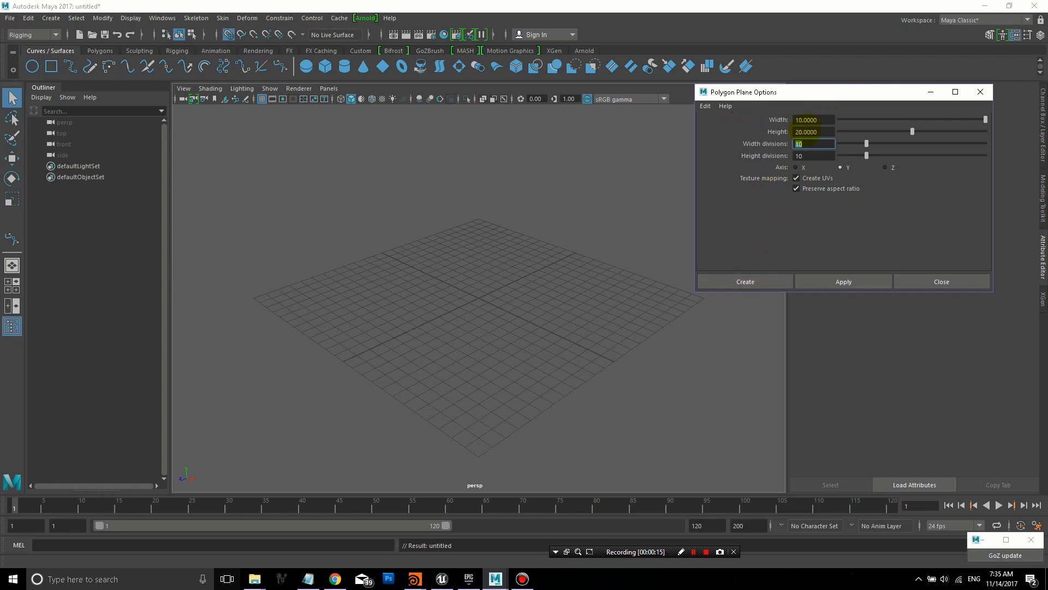
{"action": "left_click", "coordinate": [817, 157]}
{"action": "type", "text": "20"}
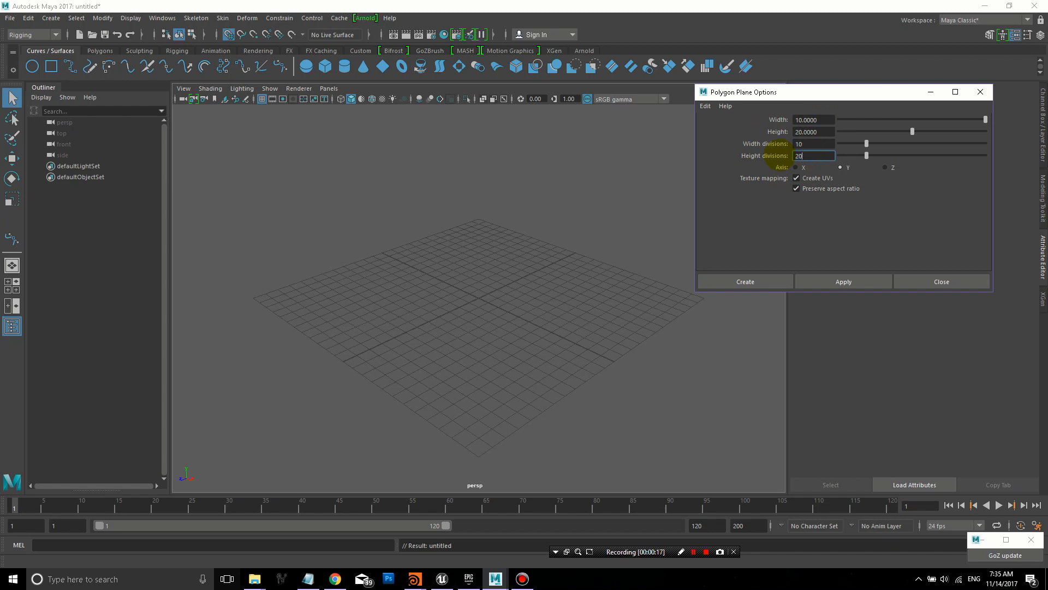
{"action": "key", "text": "Return"}
Step: Create the plane, rotate it 90 degrees on X and raise it above the grid
{"action": "left_click", "coordinate": [746, 281]}
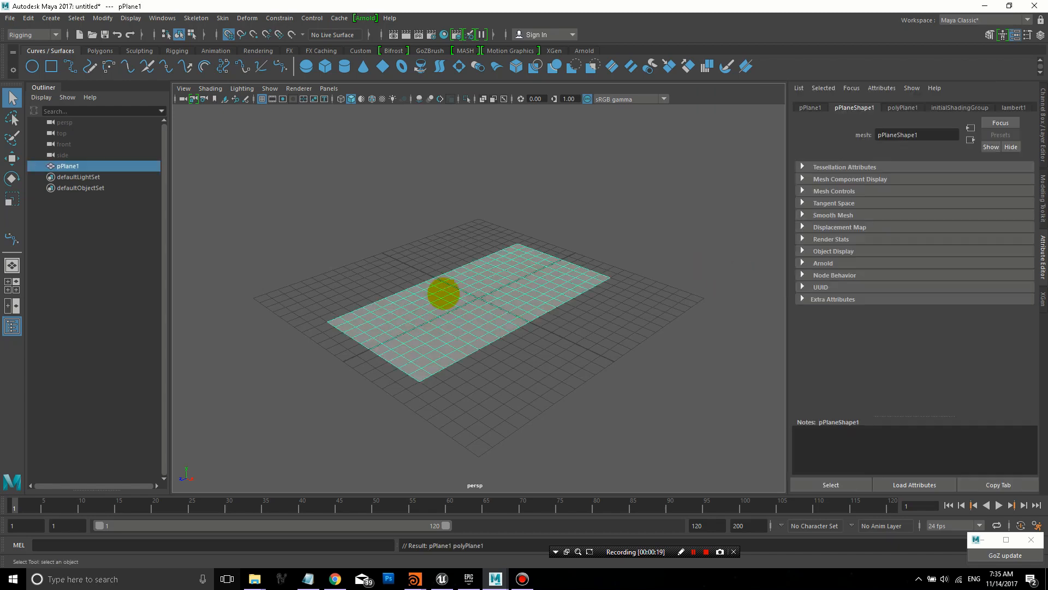
{"action": "left_click", "coordinate": [12, 178]}
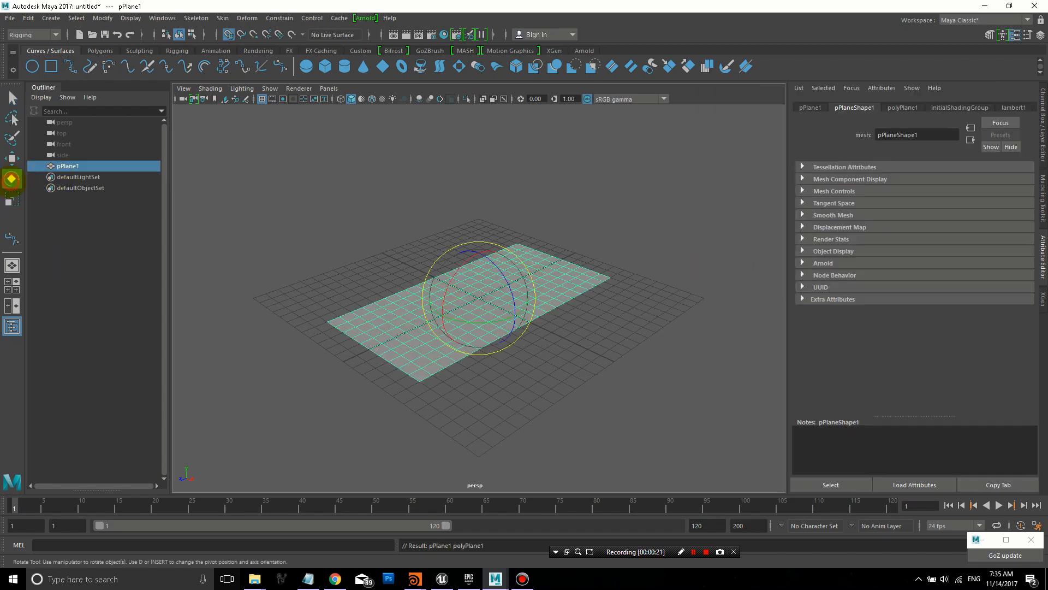
{"action": "key", "text": "ctrl+a"}
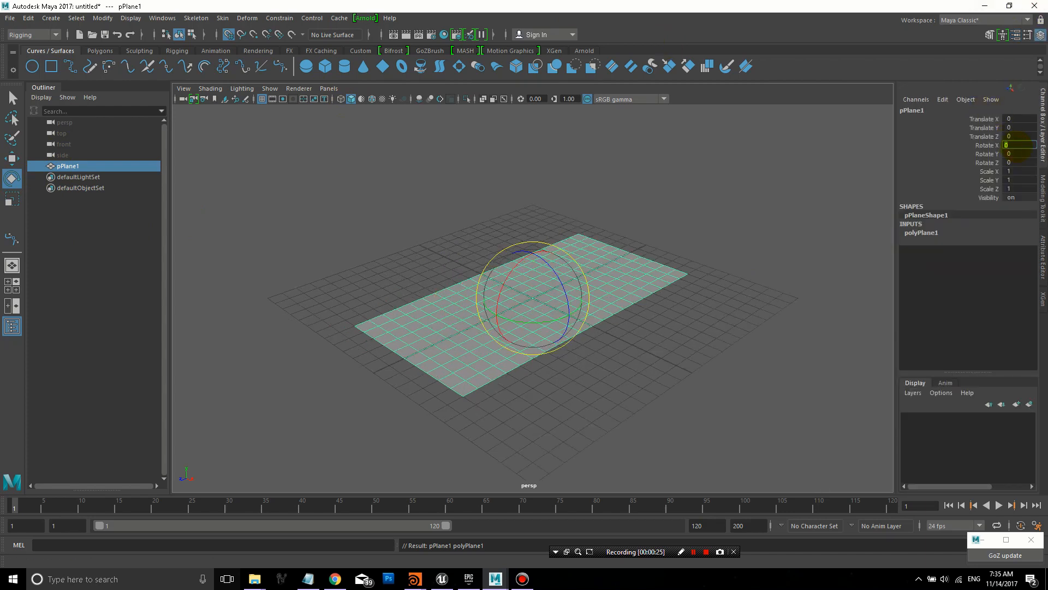
{"action": "type", "text": "90"}
{"action": "key", "text": "Return"}
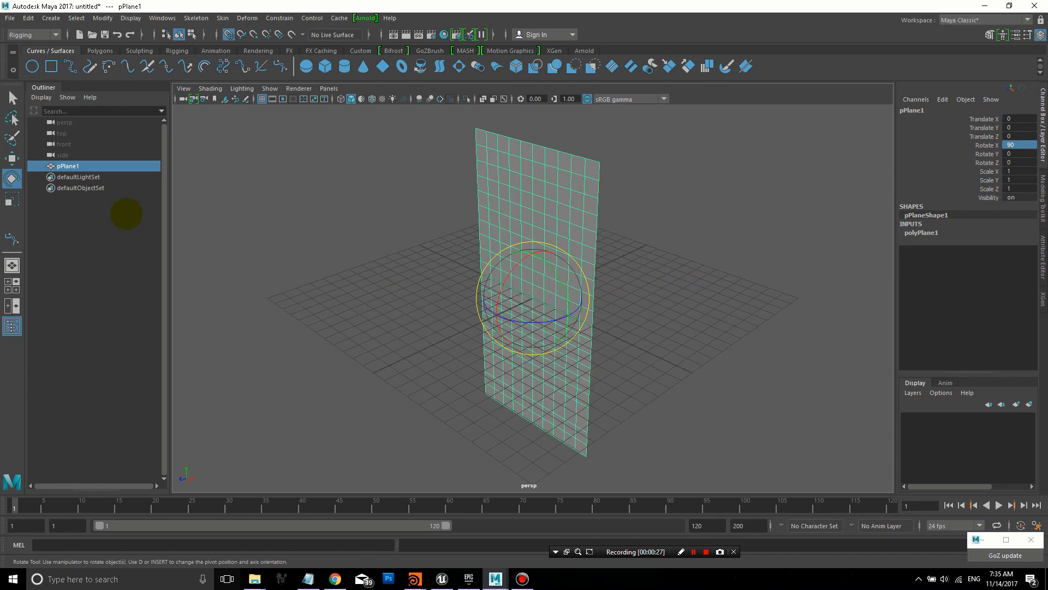
{"action": "left_click", "coordinate": [12, 160]}
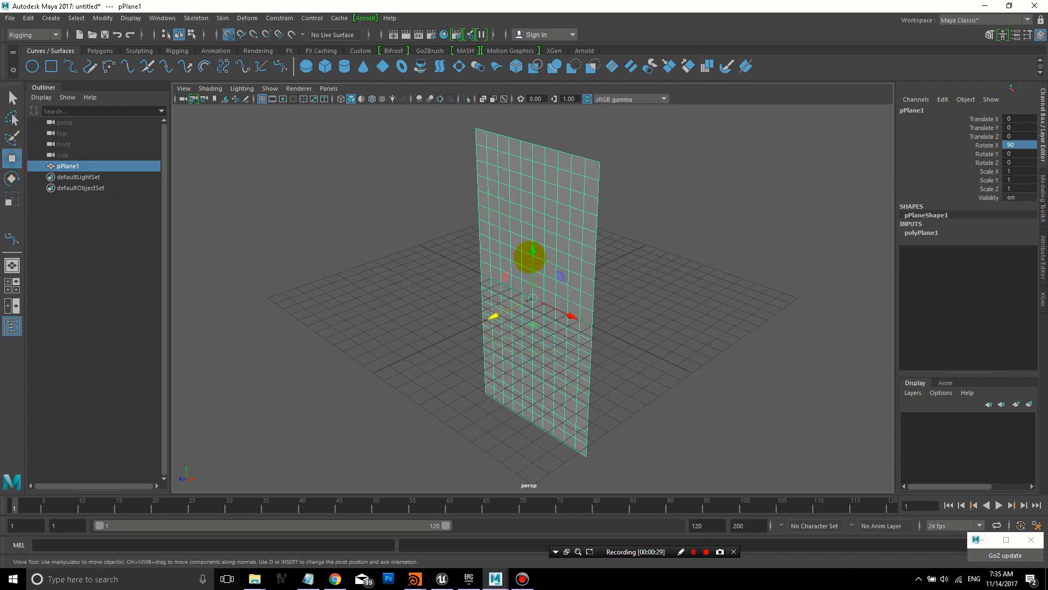
{"action": "left_click_drag", "start_coordinate": [532, 245], "coordinate": [541, 144]}
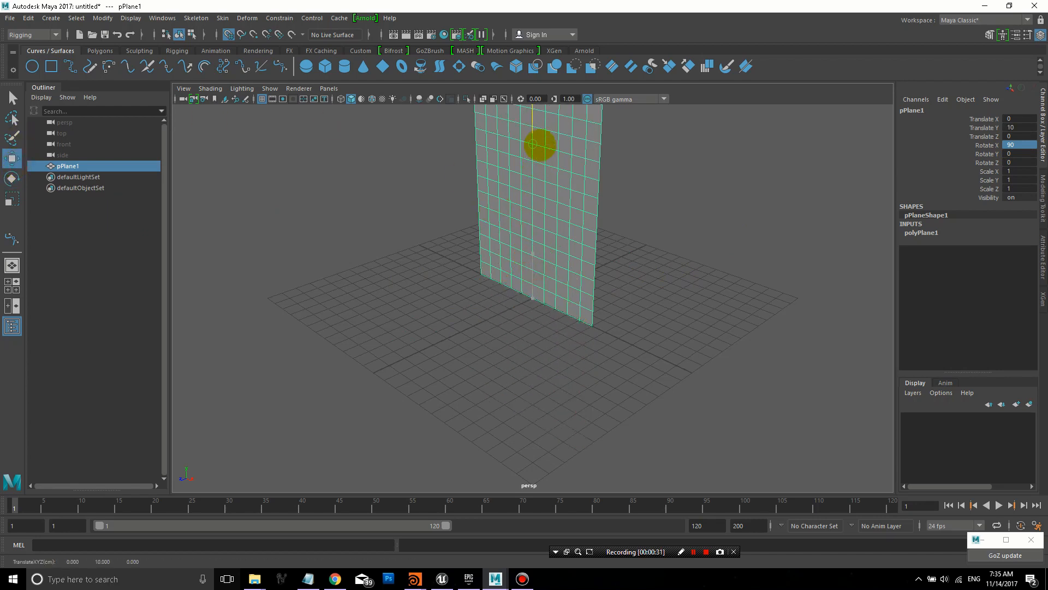
{"action": "key", "text": "f"}
{"action": "left_click_drag", "start_coordinate": [442, 299], "coordinate": [483, 291], "text": "alt"}
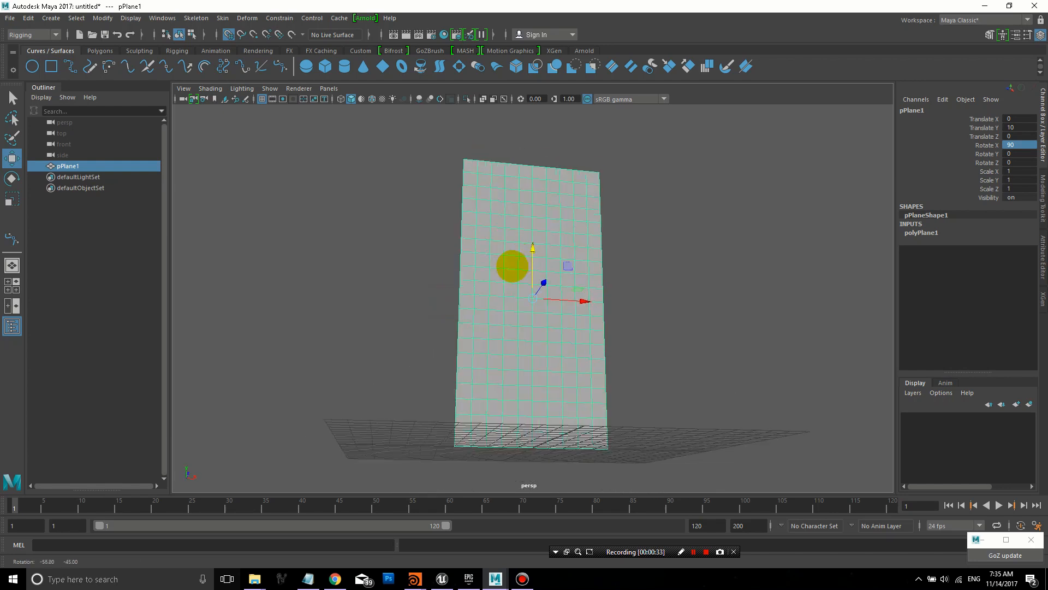
Step: Freeze the plane's transformations so its values reset to zero
{"action": "left_click", "coordinate": [317, 164]}
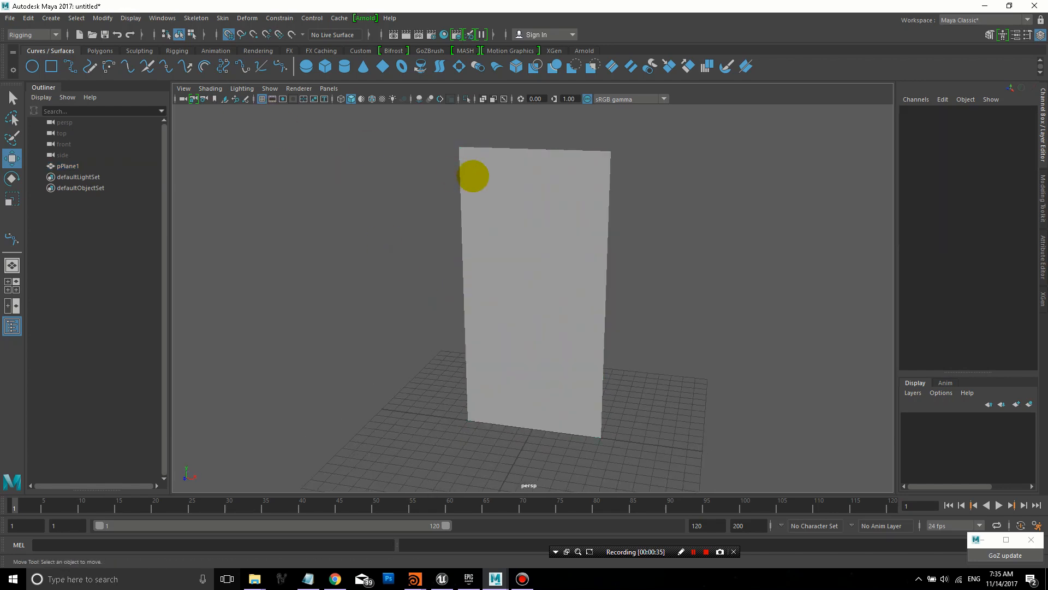
{"action": "left_click", "coordinate": [508, 193]}
{"action": "left_click", "coordinate": [103, 18]}
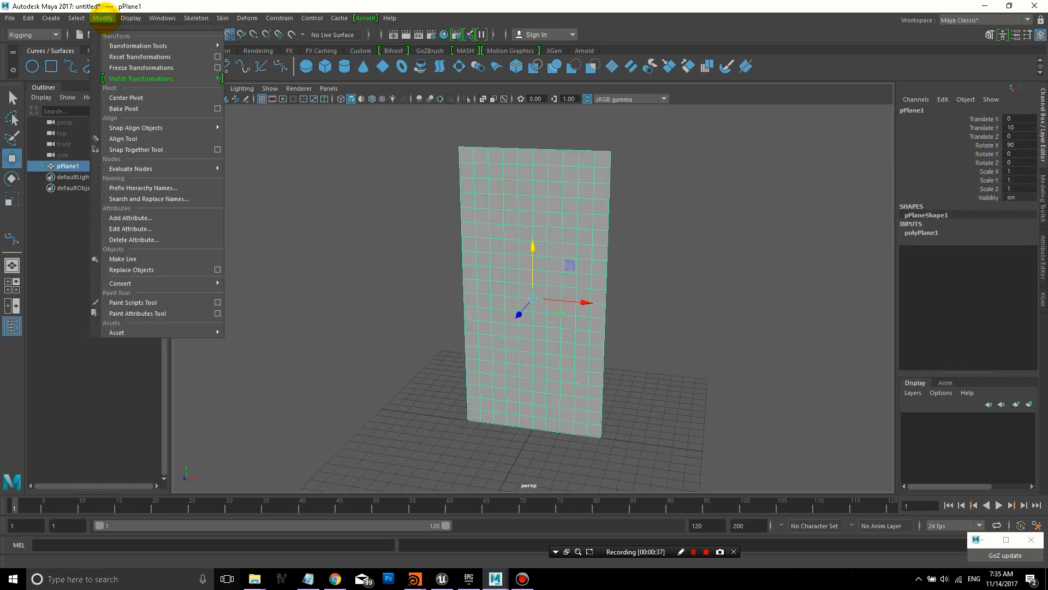
{"action": "left_click", "coordinate": [141, 67]}
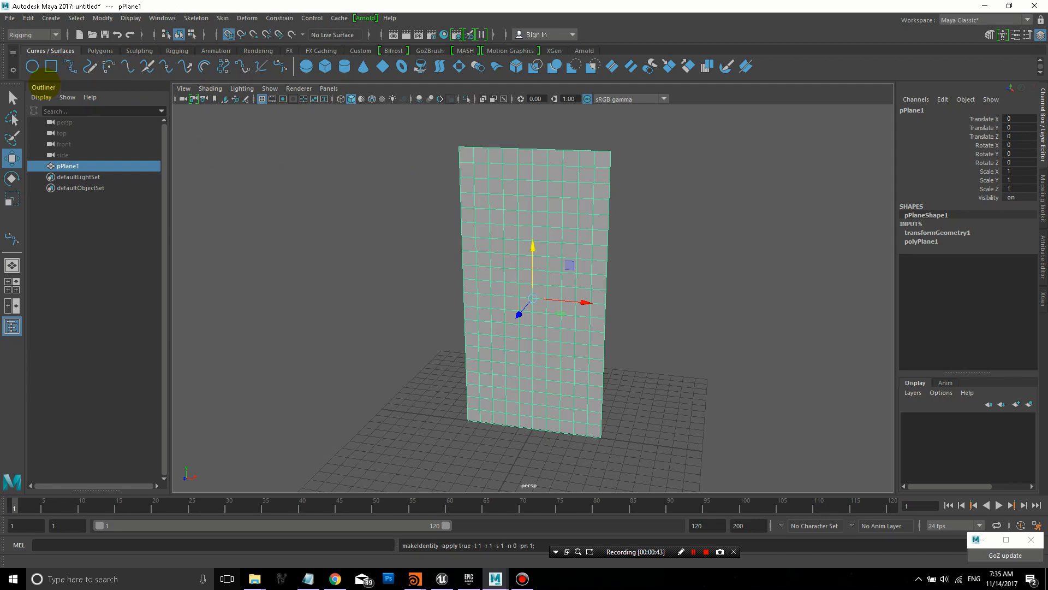
Step: Switch to the FX menu set and convert the plane into nCloth
{"action": "left_click", "coordinate": [33, 34]}
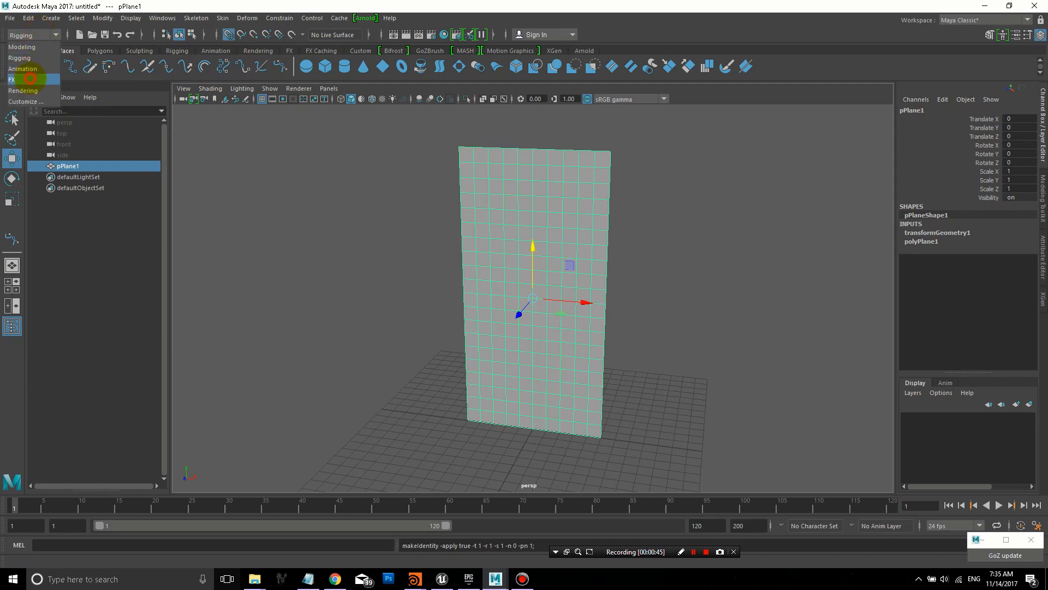
{"action": "left_click", "coordinate": [33, 80]}
{"action": "left_click", "coordinate": [254, 18]}
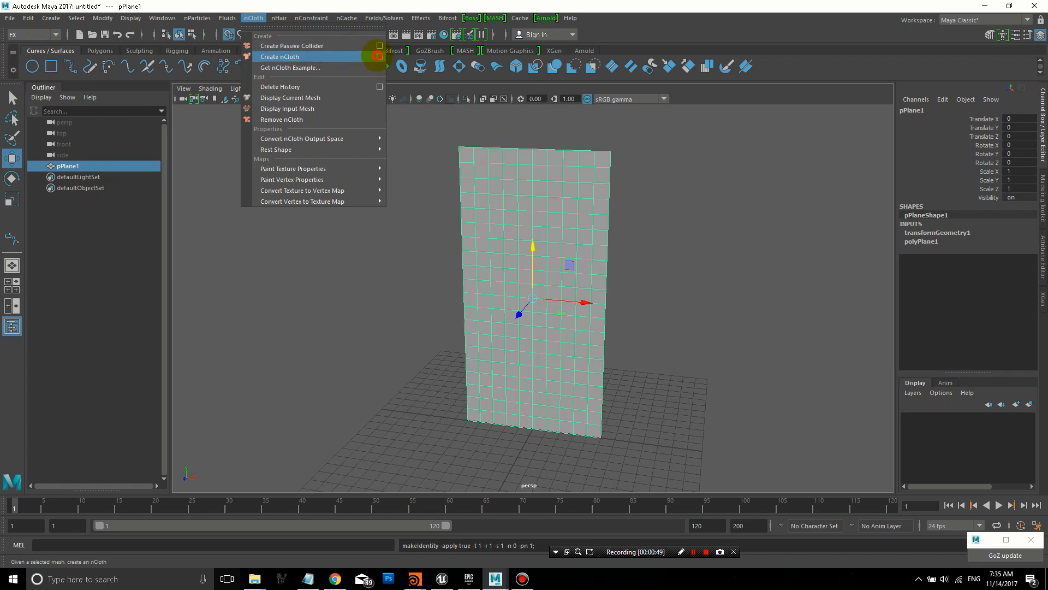
{"action": "left_click", "coordinate": [380, 55]}
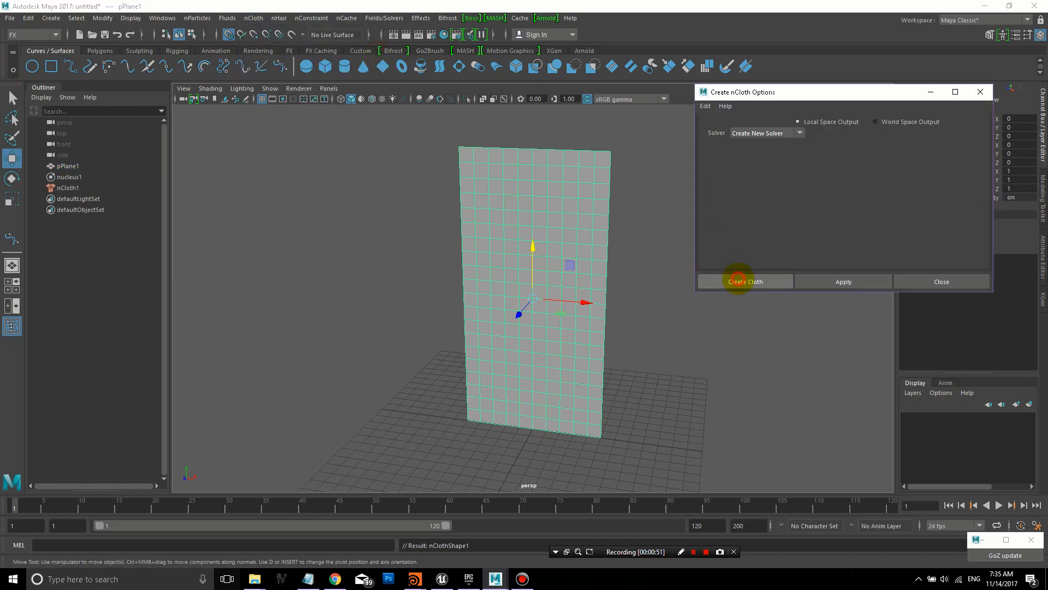
{"action": "left_click", "coordinate": [746, 281]}
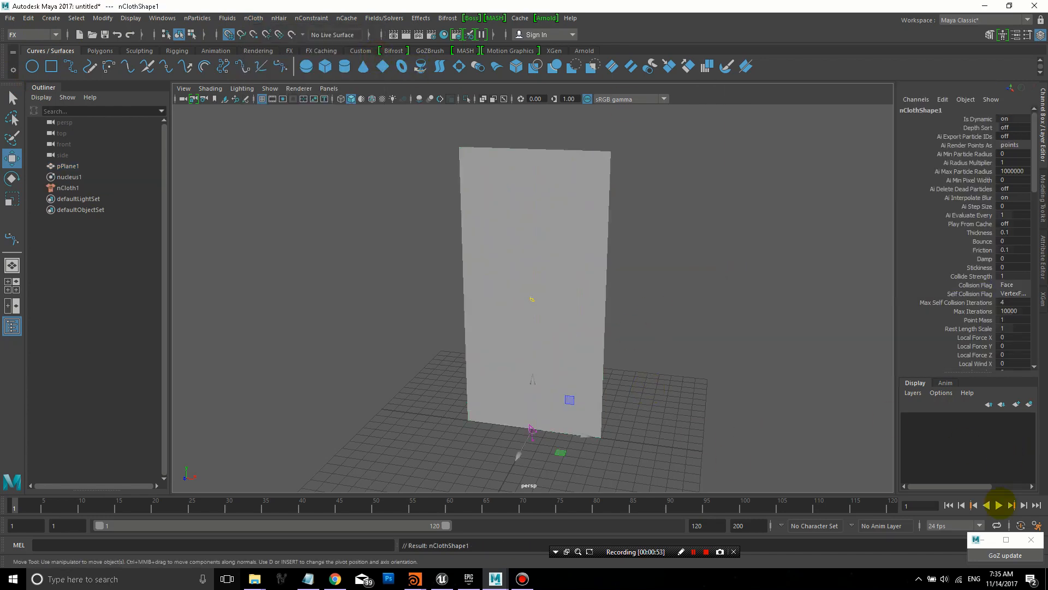
Step: Play the simulation to test the falling cloth, then stop and rewind to frame 1
{"action": "key", "text": "alt+v"}
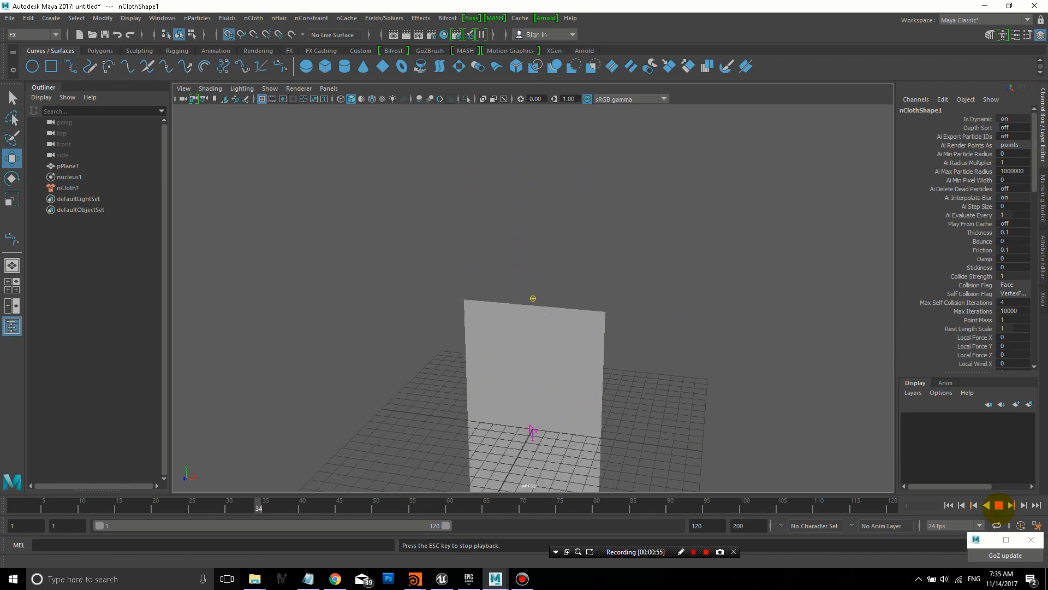
{"action": "left_click", "coordinate": [999, 505]}
{"action": "left_click", "coordinate": [948, 506]}
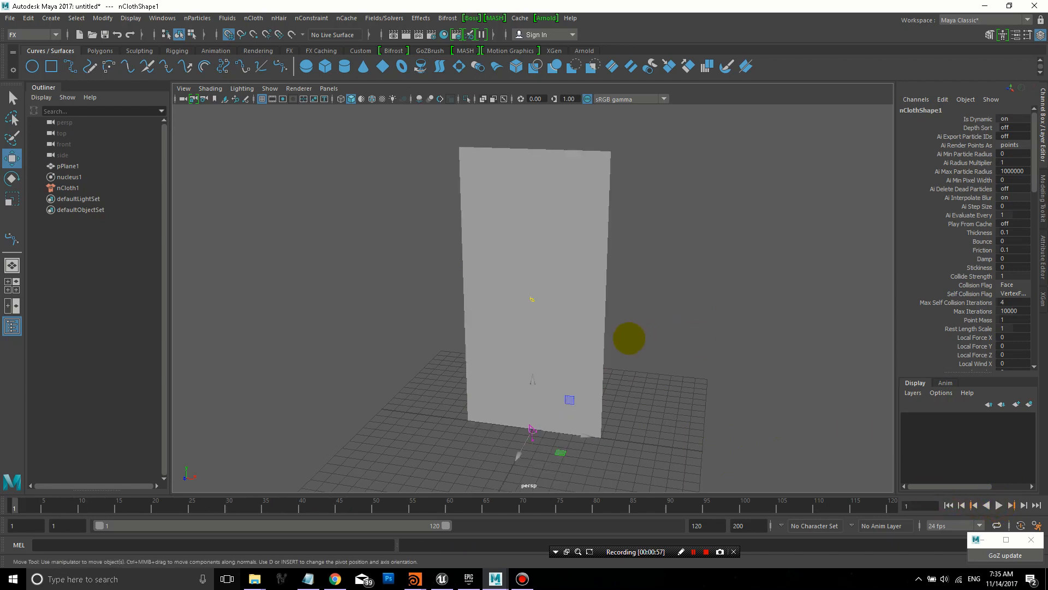
{"action": "left_click", "coordinate": [51, 18]}
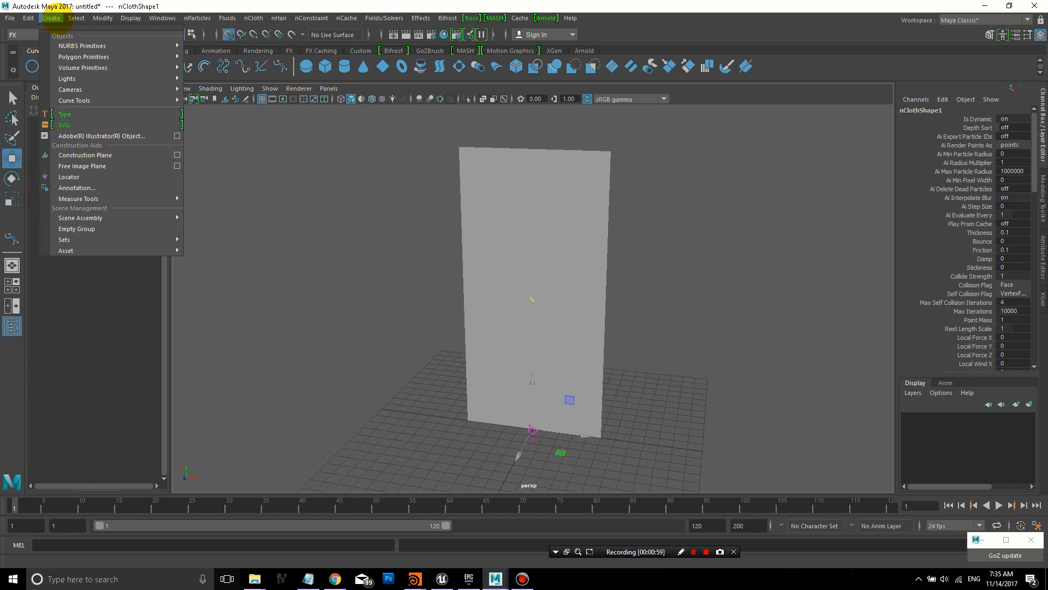
Step: Add a locator and point-snap it to the plane's top edge
{"action": "left_click", "coordinate": [82, 177]}
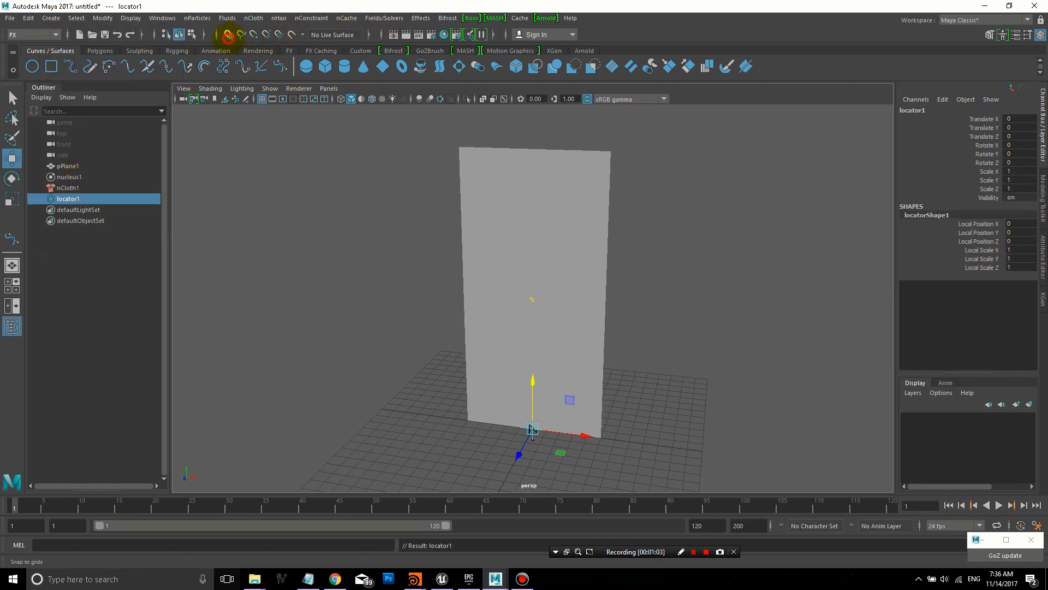
{"action": "left_click", "coordinate": [254, 34]}
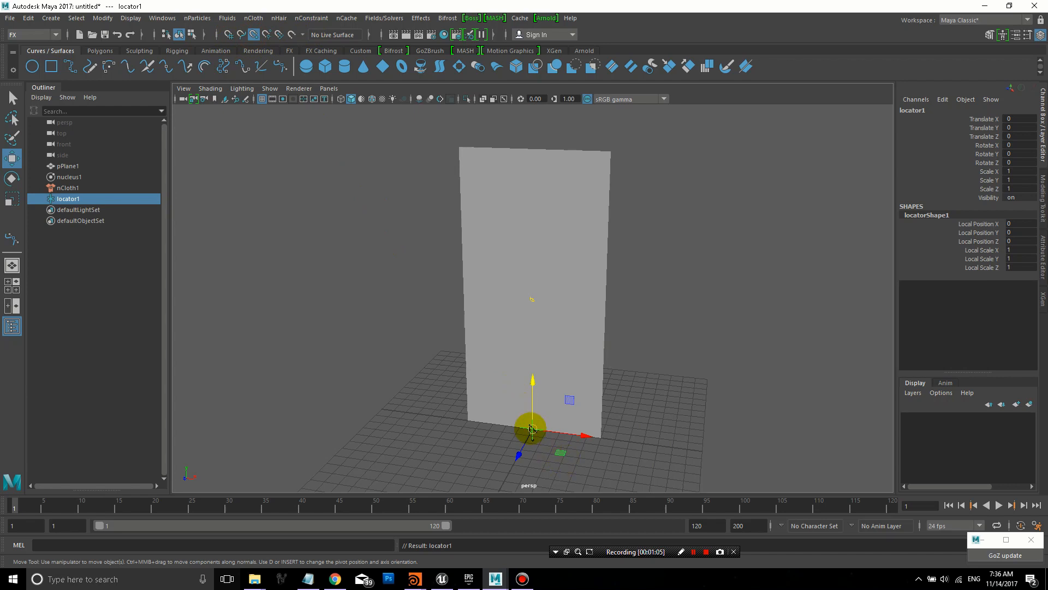
{"action": "left_click_drag", "start_coordinate": [533, 430], "coordinate": [532, 147]}
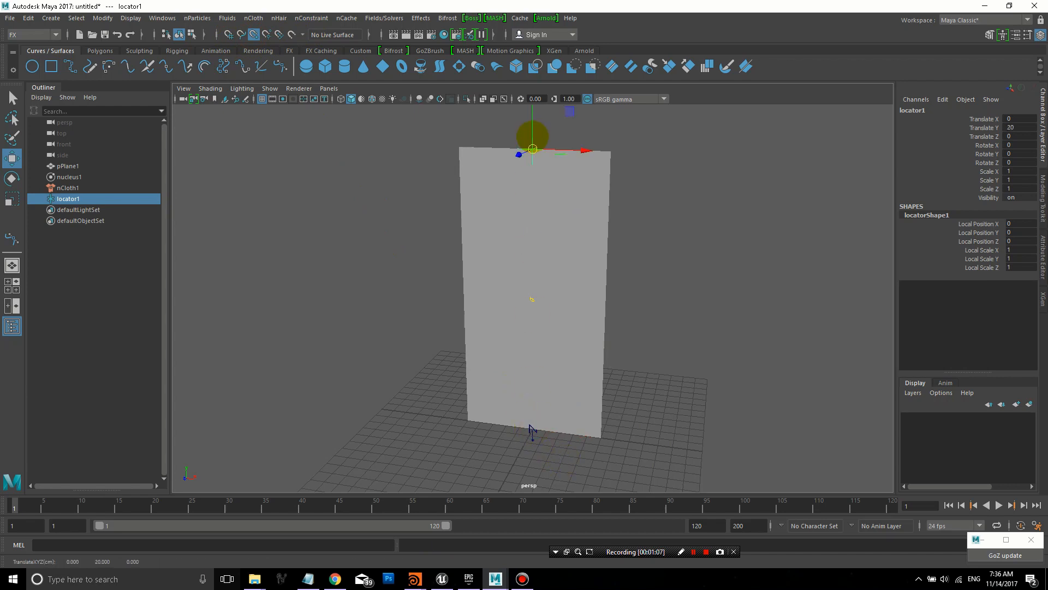
Step: Constrain the plane's top row of vertices to the locator with an nCloth constraint
{"action": "left_click", "coordinate": [474, 186]}
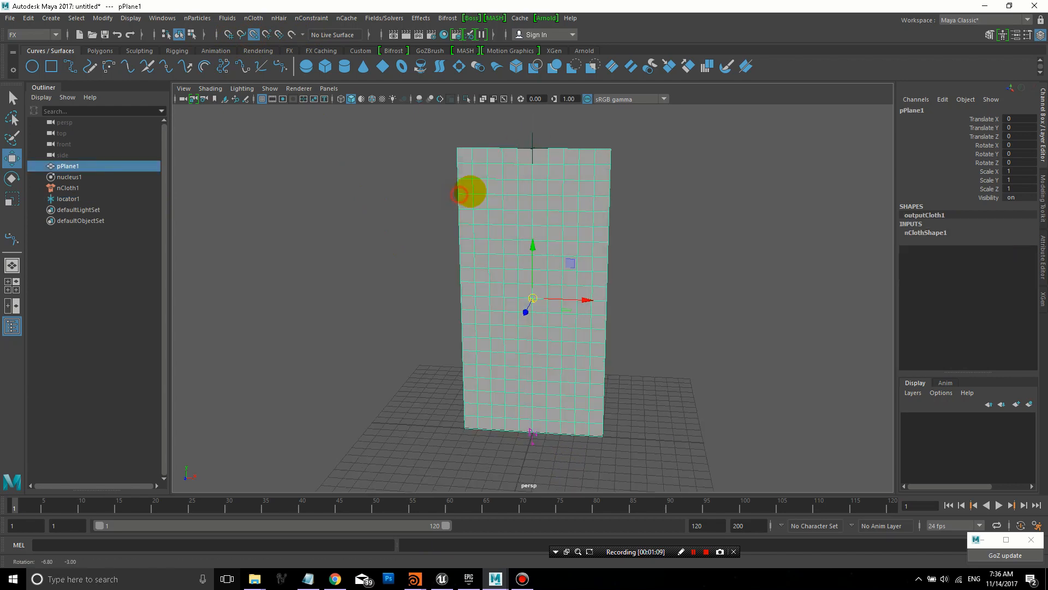
{"action": "right_click_drag", "start_coordinate": [473, 149], "coordinate": [451, 131]}
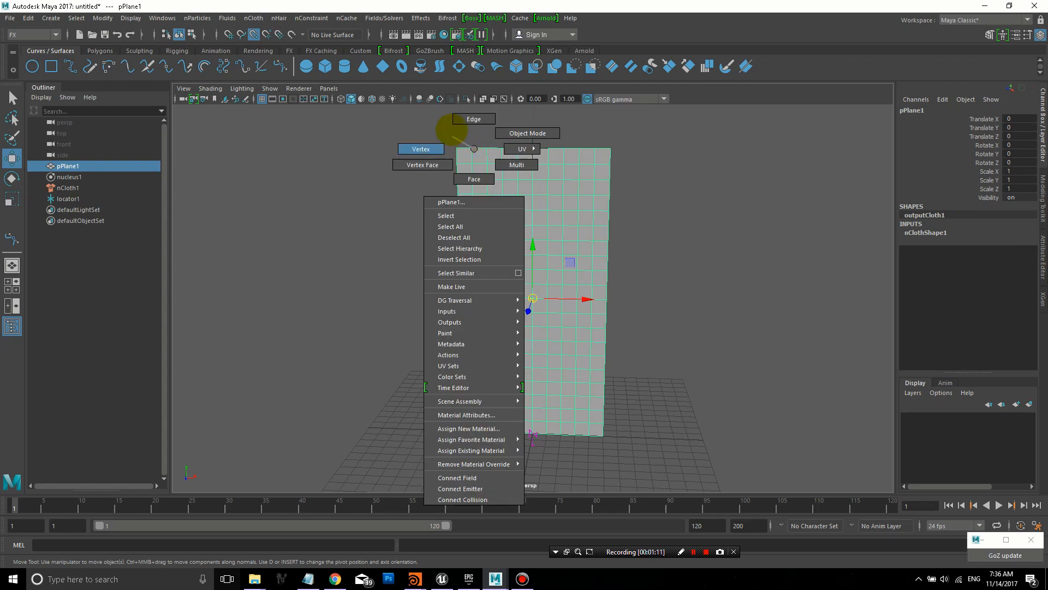
{"action": "left_click", "coordinate": [421, 149]}
{"action": "left_click_drag", "start_coordinate": [432, 143], "coordinate": [631, 150]}
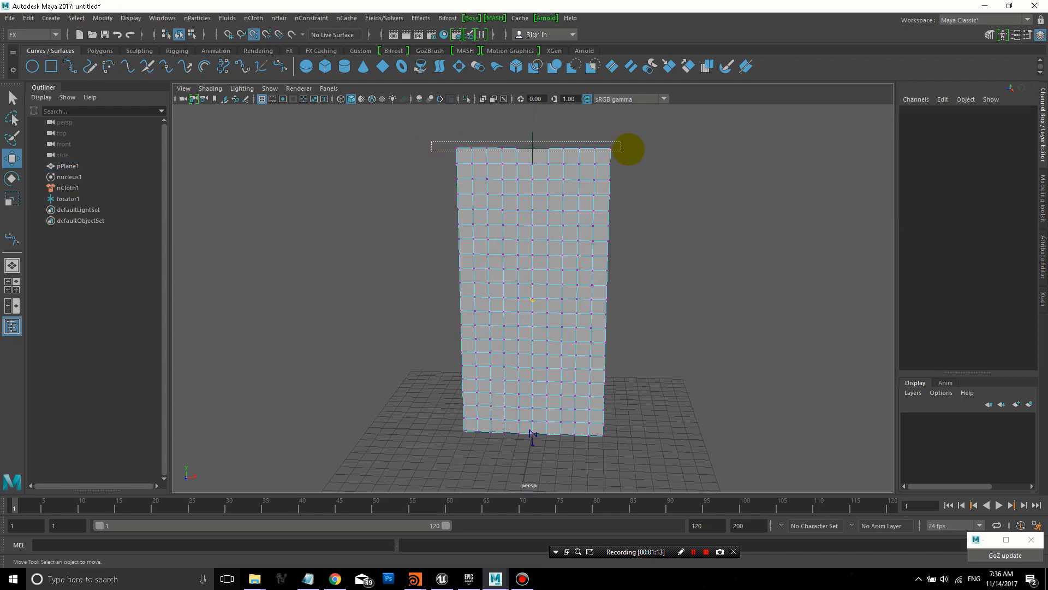
{"action": "left_click", "coordinate": [67, 198], "text": "ctrl"}
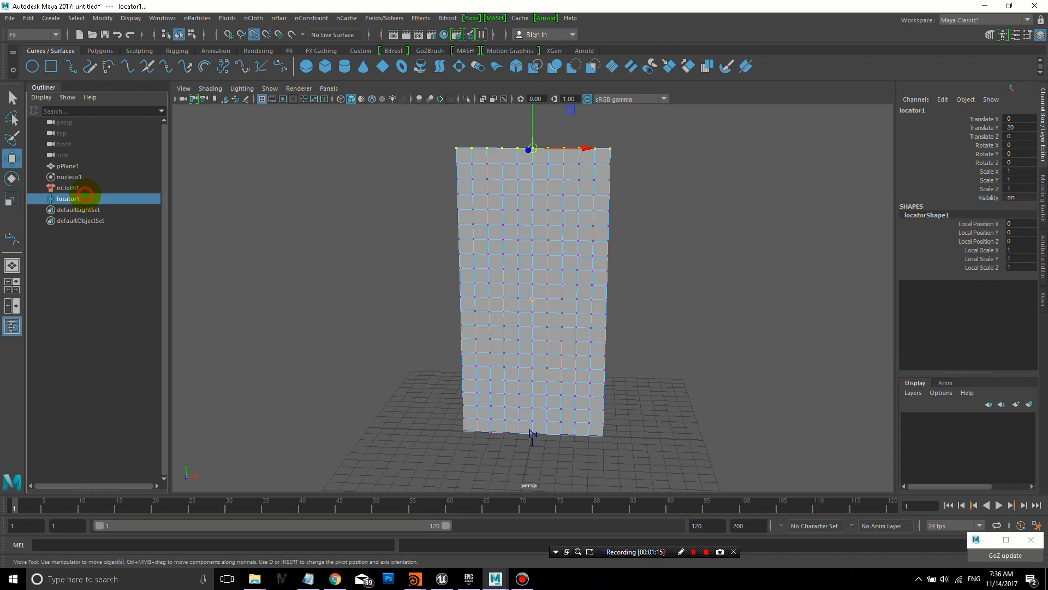
{"action": "left_click", "coordinate": [312, 19]}
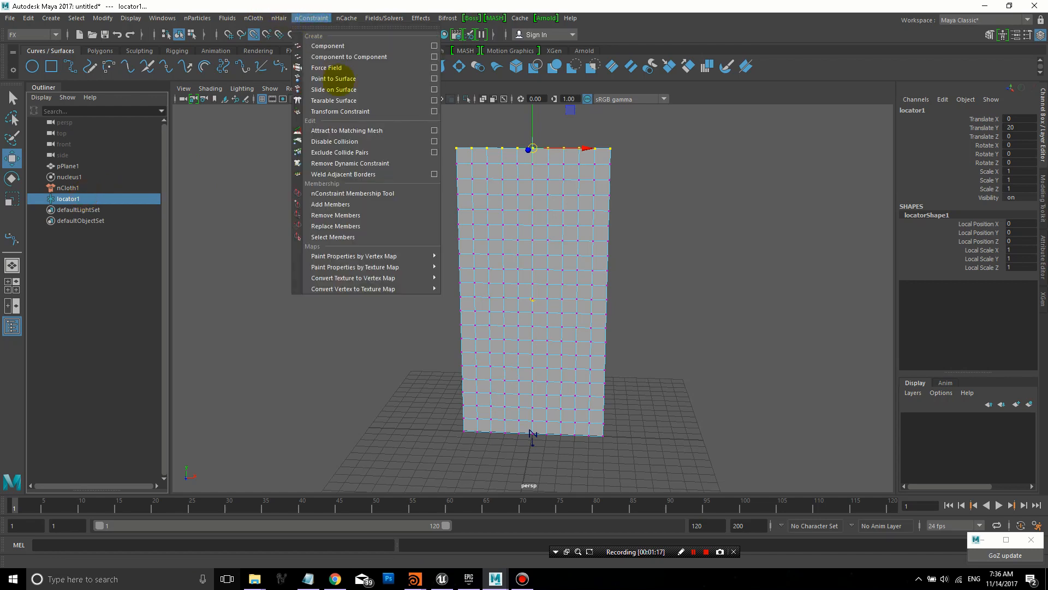
{"action": "left_click", "coordinate": [363, 110]}
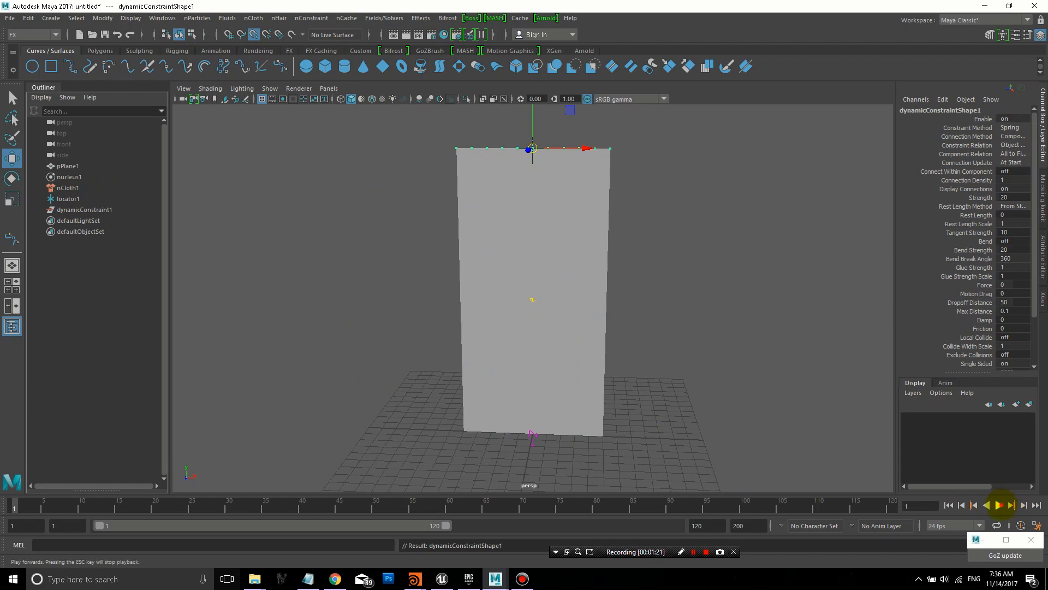
Step: Play the simulation to check the banner hangs from its pinned top edge, then stop
{"action": "left_click", "coordinate": [998, 505]}
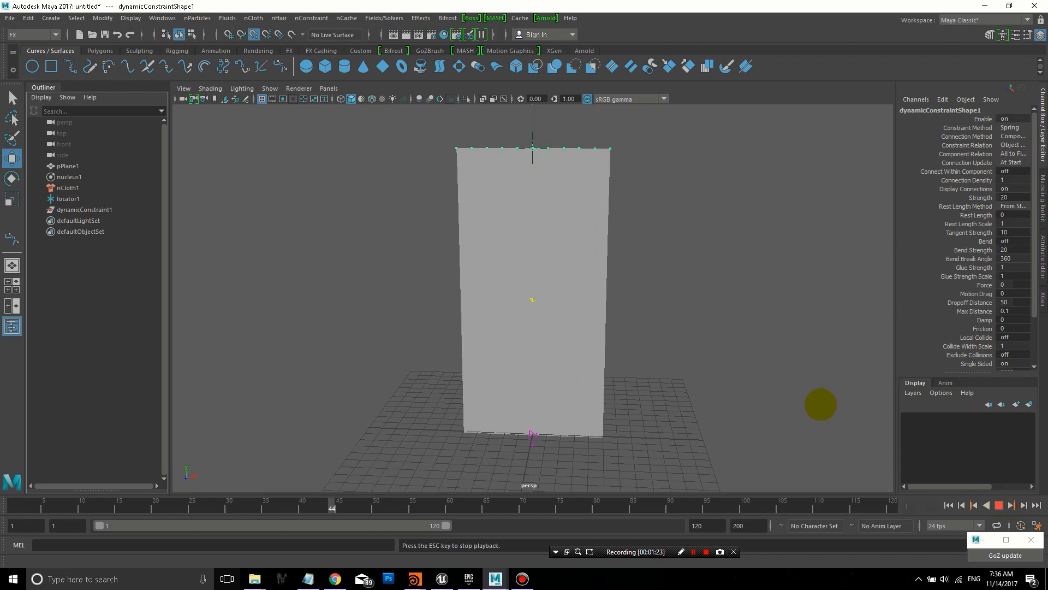
{"action": "left_click_drag", "start_coordinate": [822, 404], "coordinate": [724, 406], "text": "alt"}
{"action": "left_click", "coordinate": [557, 354]}
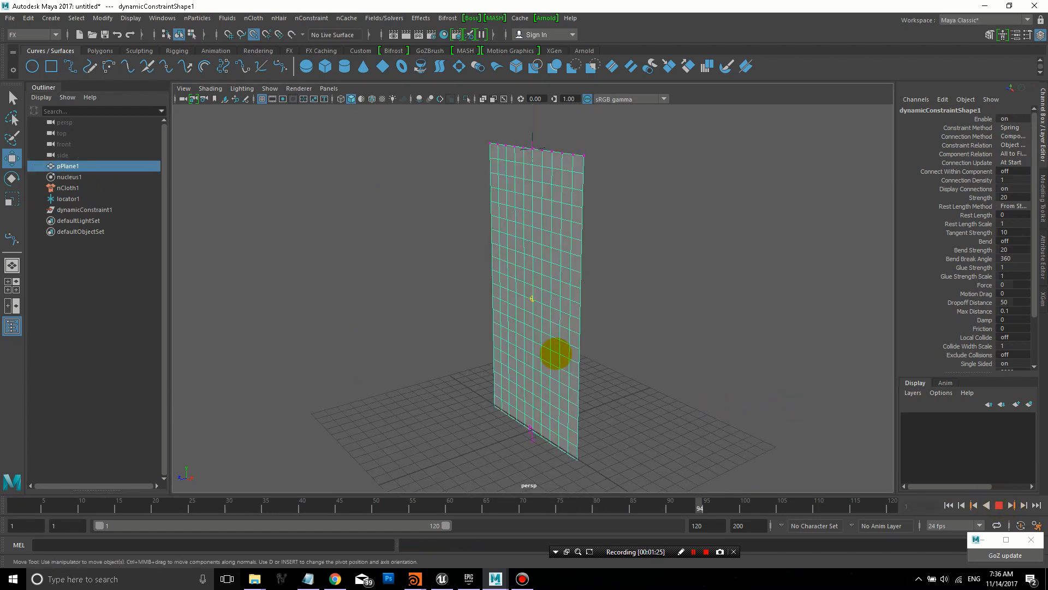
{"action": "key", "text": "Escape"}
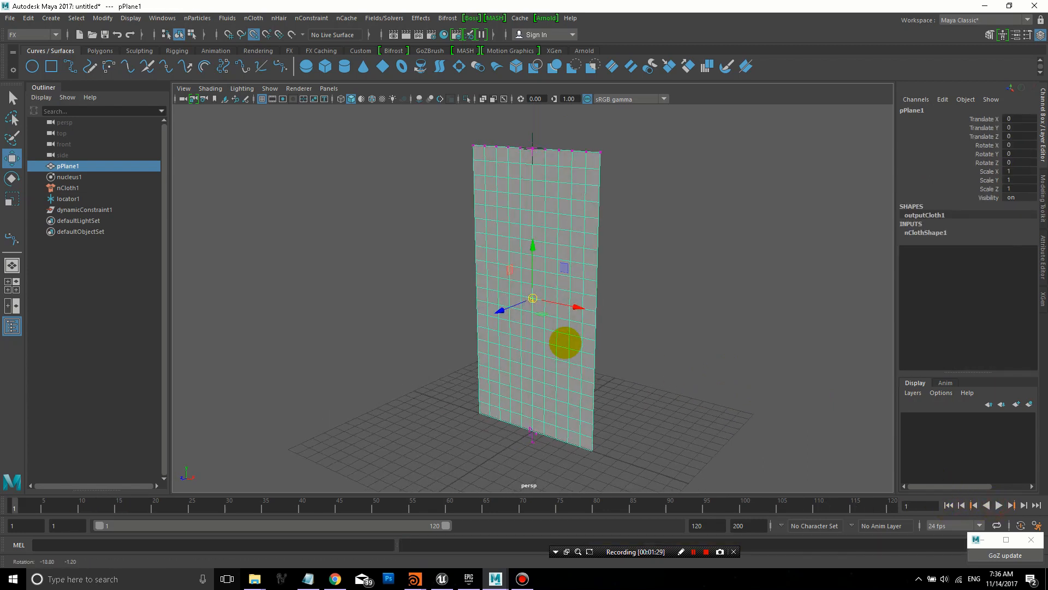
{"action": "left_click_drag", "start_coordinate": [532, 340], "coordinate": [606, 337], "text": "alt"}
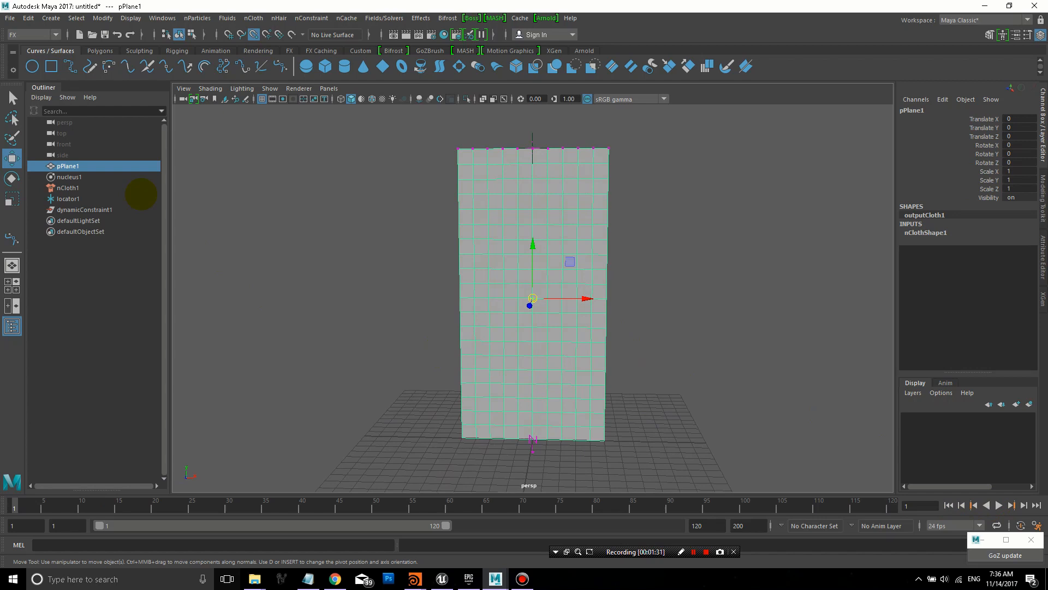
Step: Select nucleus1 and review its Gravity and Wind settings in the Attribute Editor
{"action": "left_click", "coordinate": [68, 176]}
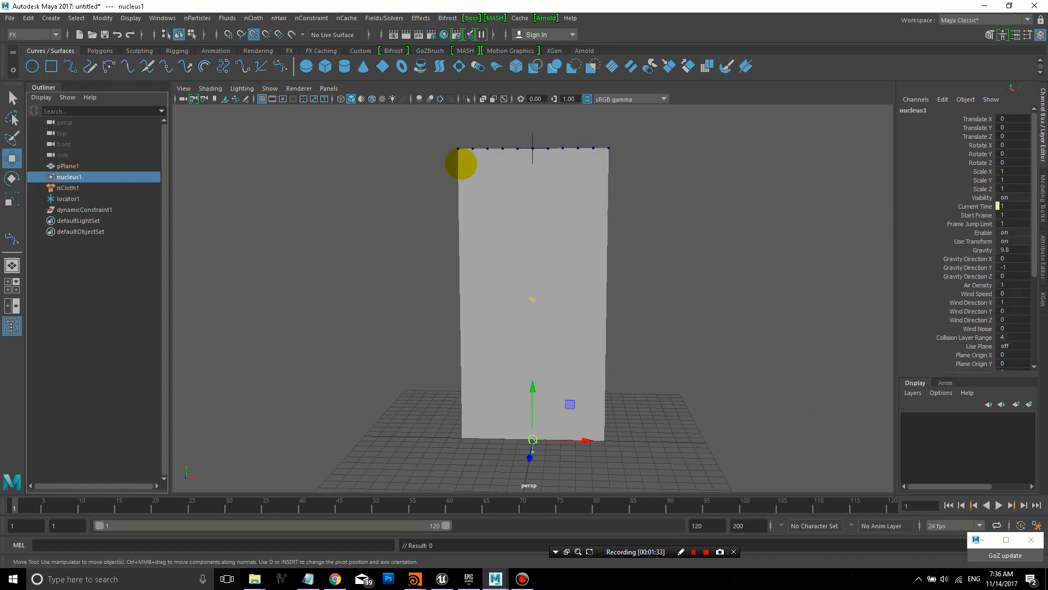
{"action": "key", "text": "ctrl+a"}
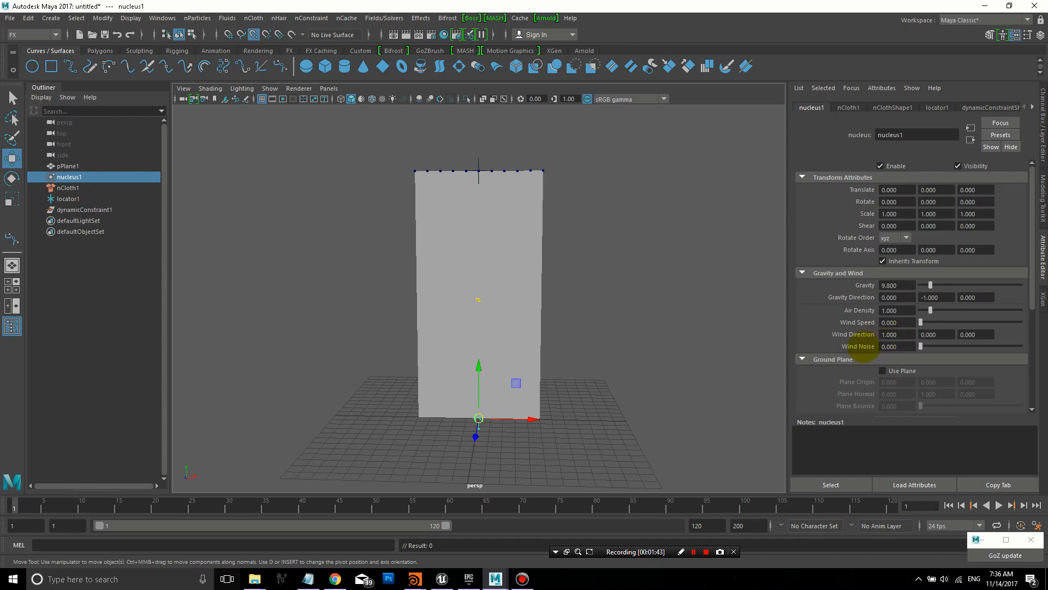
{"action": "left_click_drag", "start_coordinate": [653, 322], "coordinate": [623, 336], "text": "alt"}
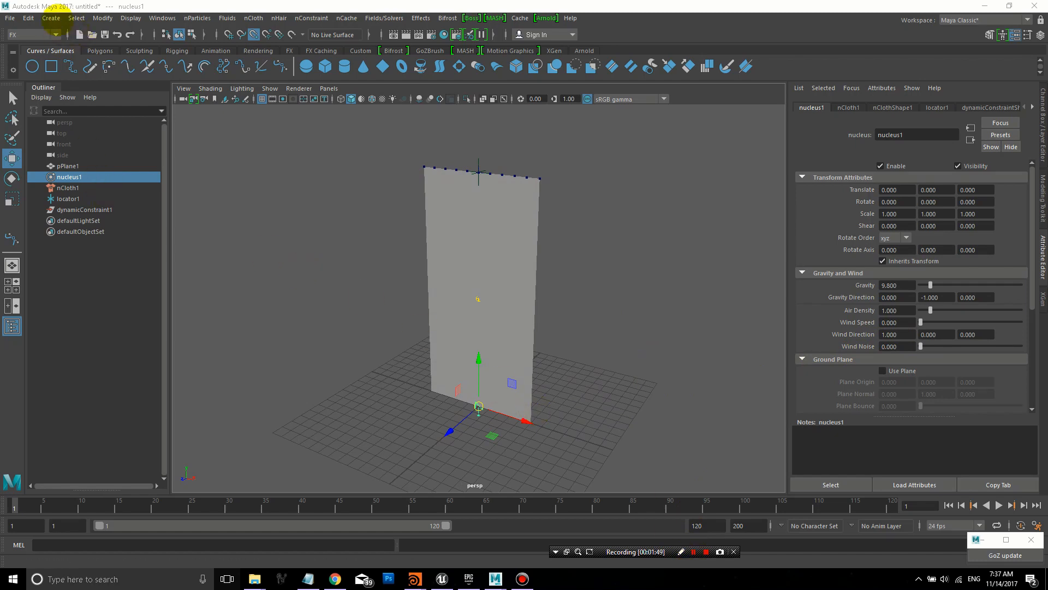
Step: Add two locators and grid-snap them apart in front of and beside the banner
{"action": "left_click", "coordinate": [51, 18]}
{"action": "left_click", "coordinate": [115, 179]}
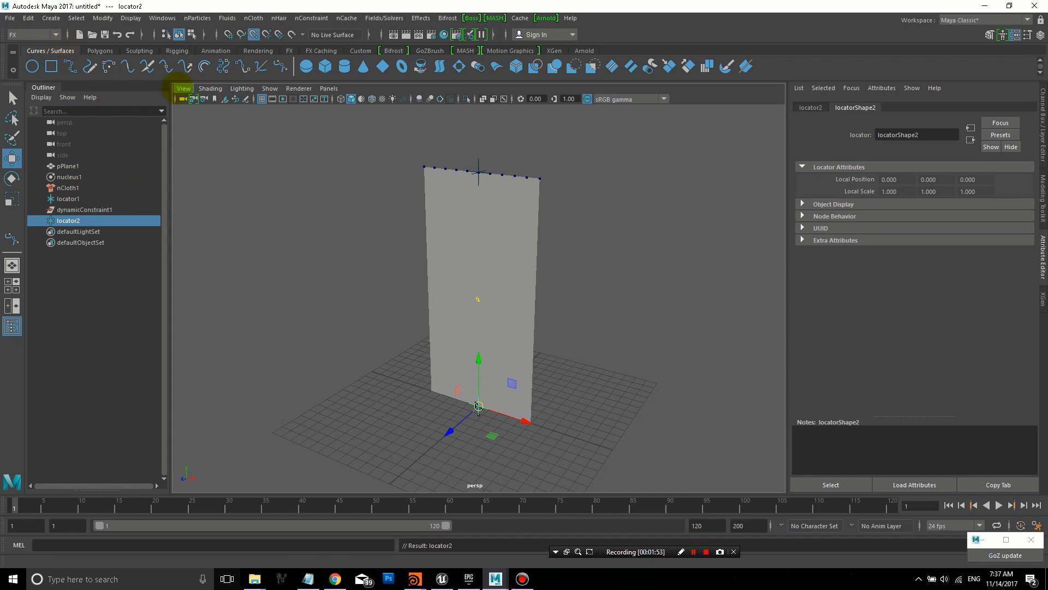
{"action": "left_click", "coordinate": [51, 18]}
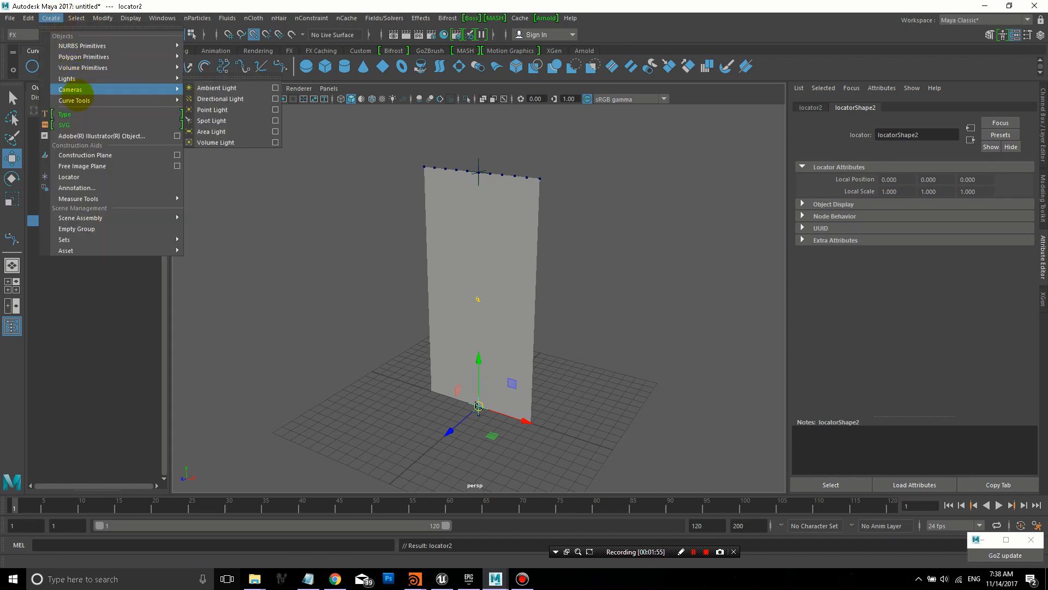
{"action": "left_click", "coordinate": [82, 177]}
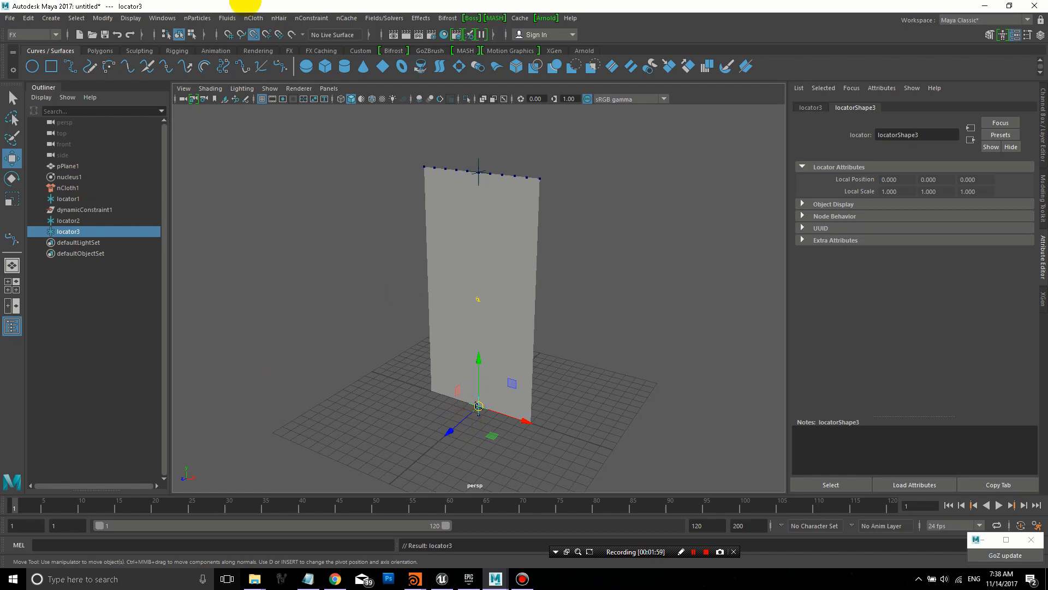
{"action": "left_click", "coordinate": [229, 34]}
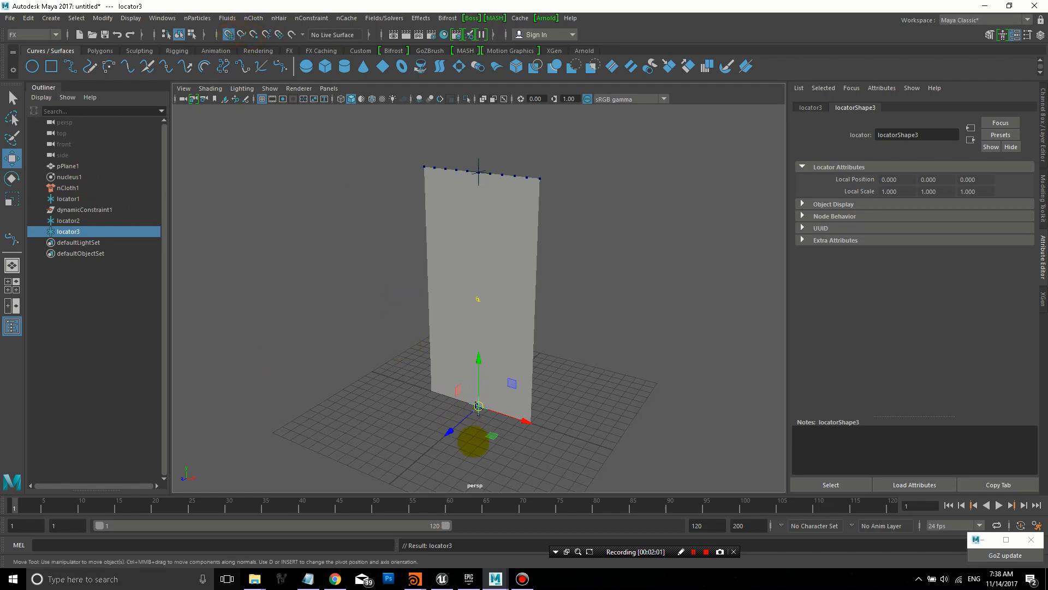
{"action": "mouse_move", "coordinate": [478, 408]}
{"action": "left_mouse_down"}
{"action": "mouse_move", "coordinate": [442, 443]}
{"action": "mouse_move", "coordinate": [453, 428]}
{"action": "left_mouse_up"}
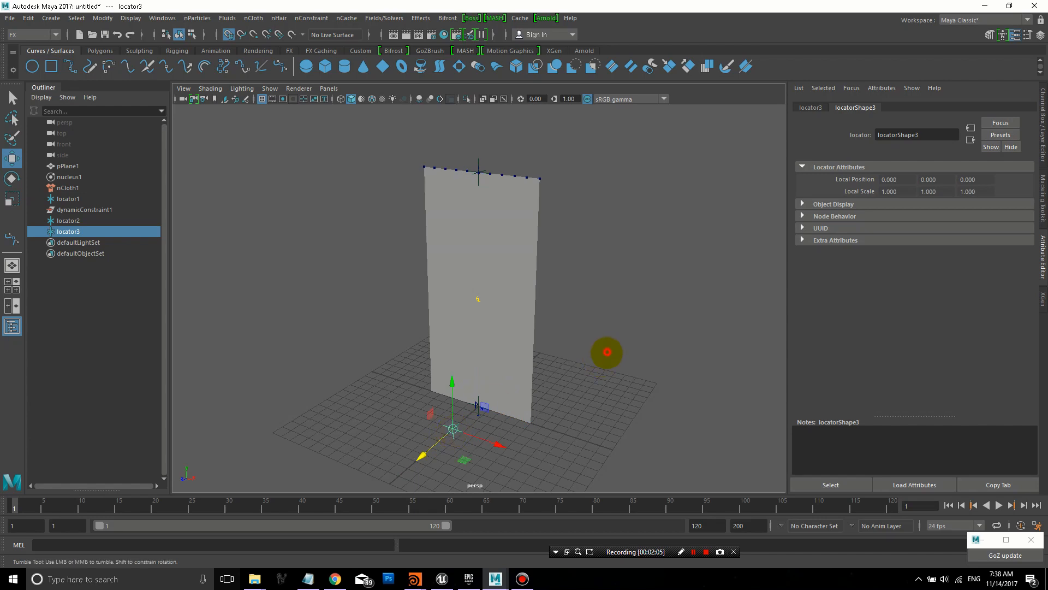
{"action": "left_click_drag", "start_coordinate": [602, 351], "coordinate": [582, 360], "text": "alt"}
{"action": "left_click", "coordinate": [101, 221]}
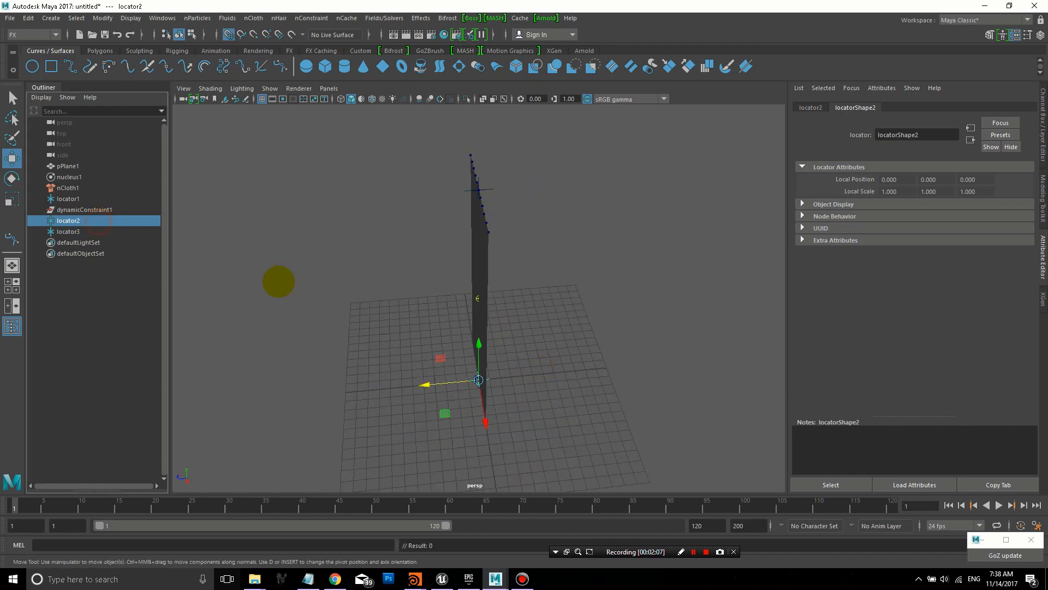
{"action": "left_click_drag", "start_coordinate": [446, 384], "coordinate": [522, 378]}
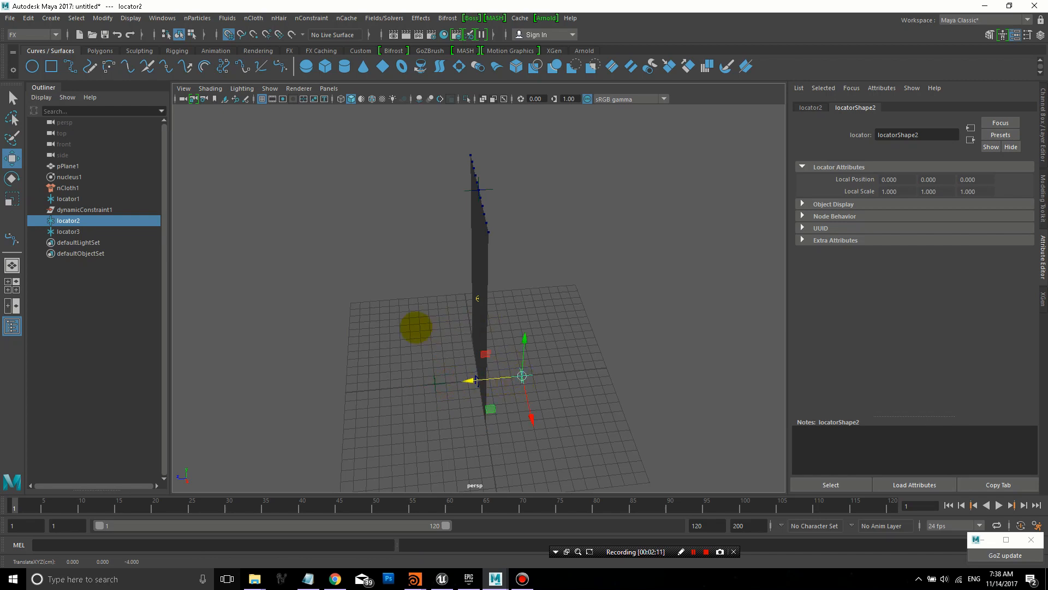
Step: Select pPlane1 through dynamicConstraint1 together in the Outliner
{"action": "left_click", "coordinate": [108, 211]}
{"action": "left_click", "coordinate": [67, 165], "text": "shift"}
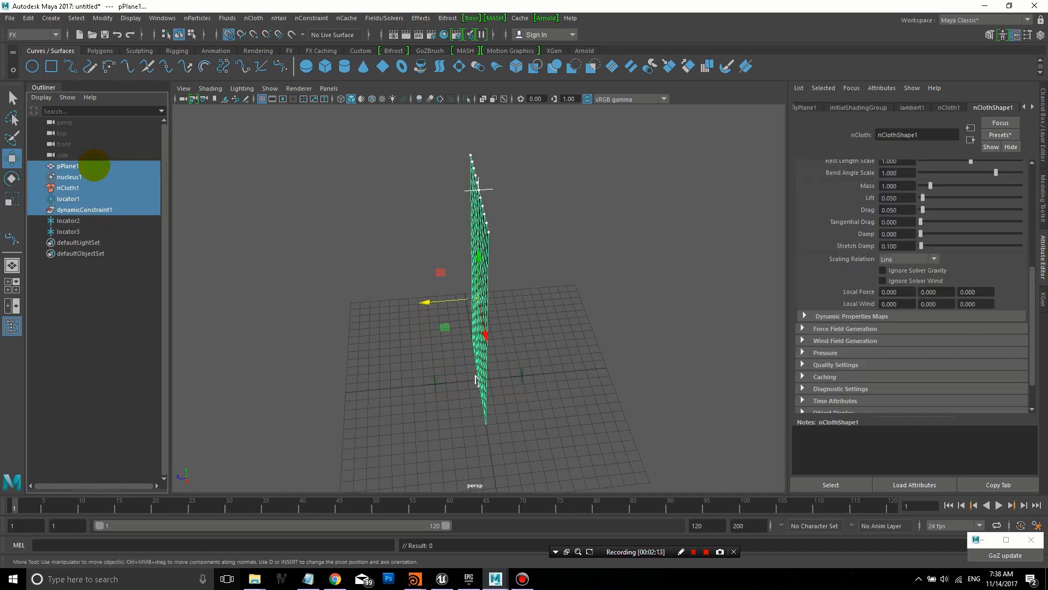
Step: Hide the banner and its cloth nodes, and rename locator2 to windLocCloth
{"action": "key", "text": "ctrl+h"}
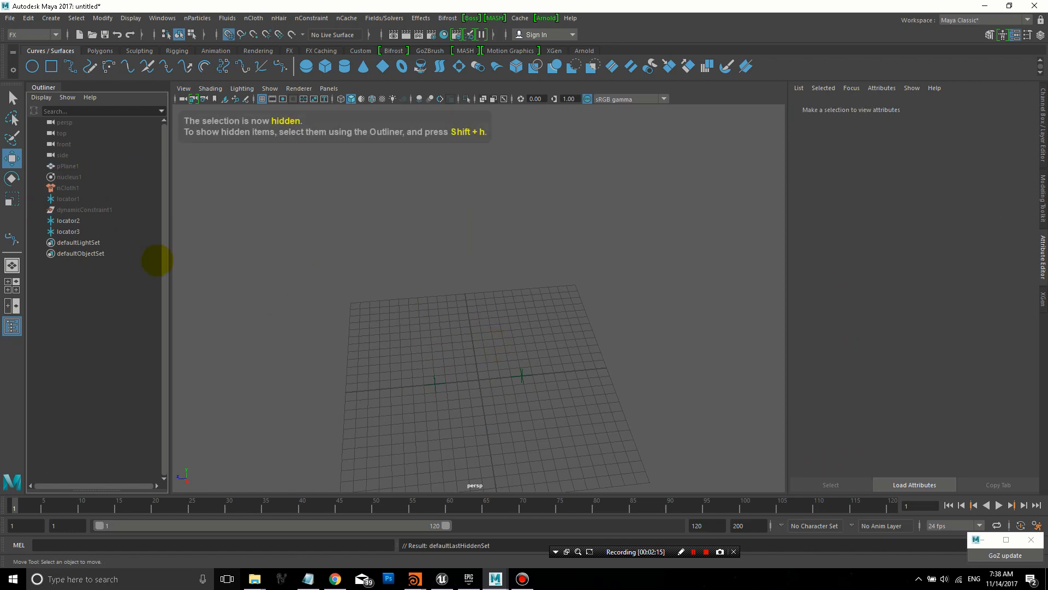
{"action": "left_click", "coordinate": [69, 220]}
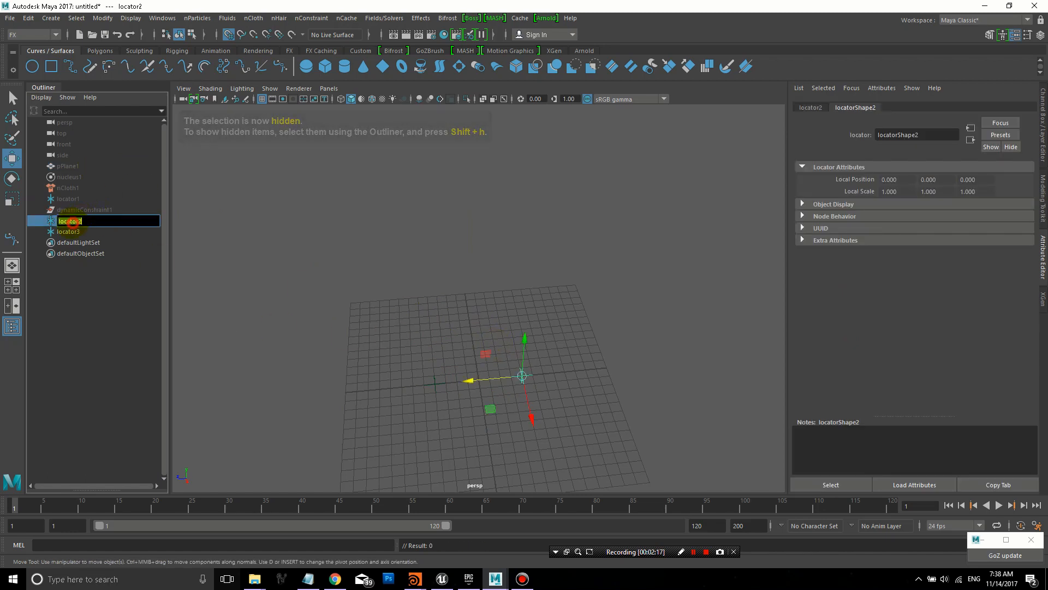
{"action": "double_click", "coordinate": [68, 220]}
{"action": "type", "text": "windLocClot"}
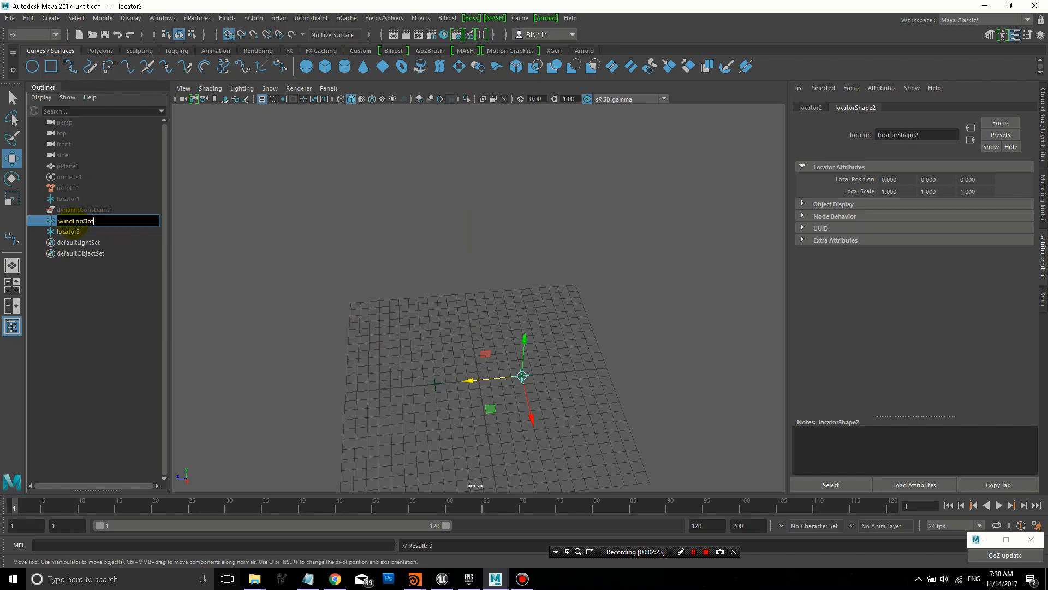
{"action": "type", "text": "h"}
{"action": "key", "text": "Return"}
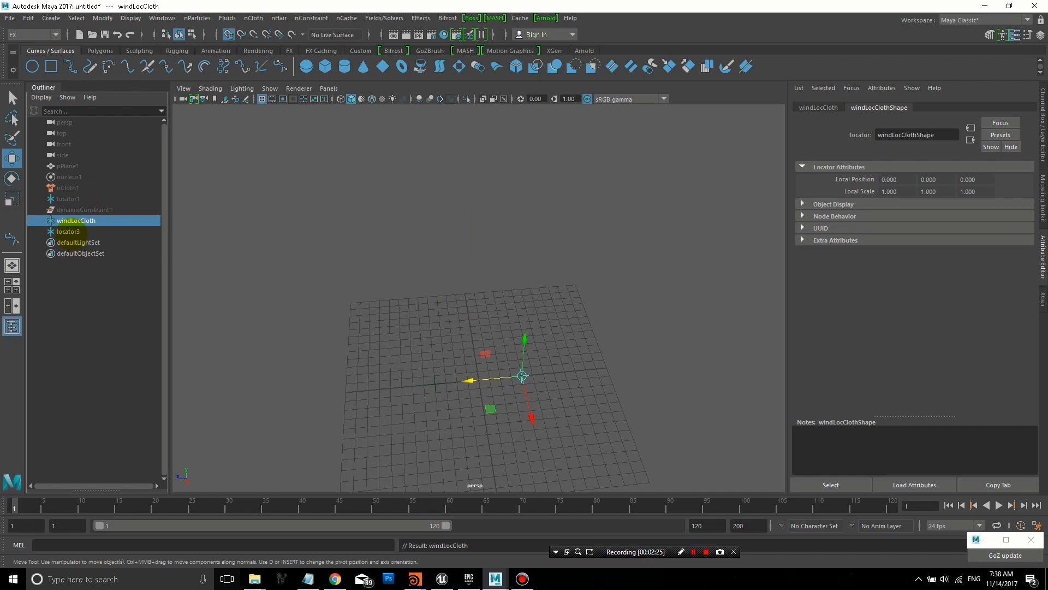
Step: Rename locator3 to windLocCLothTarget
{"action": "left_click", "coordinate": [69, 231]}
{"action": "double_click", "coordinate": [70, 231]}
{"action": "type", "text": "windLocClothTarg"}
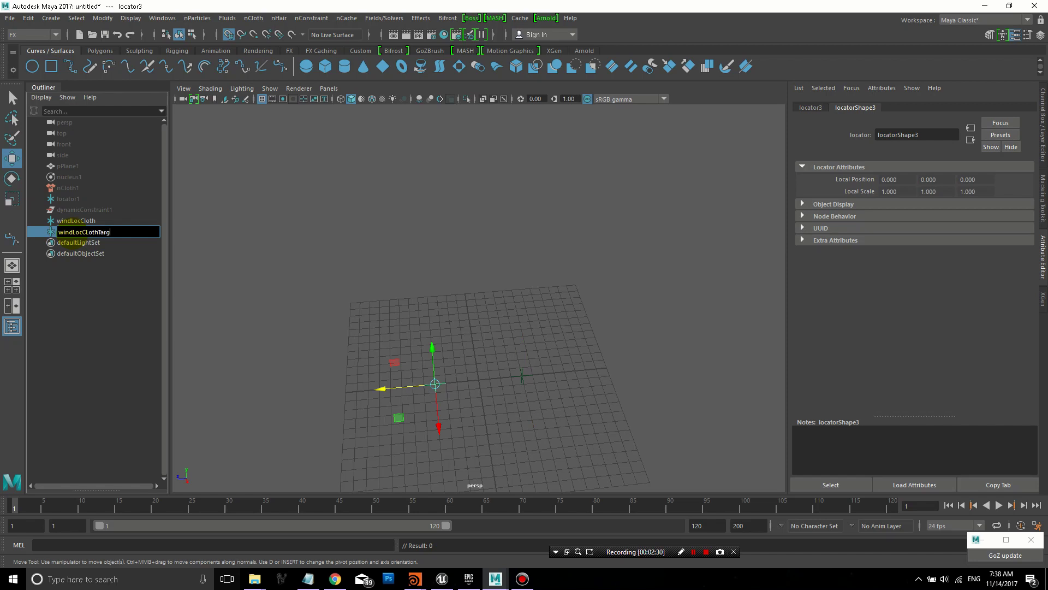
{"action": "type", "text": "et"}
{"action": "key", "text": "Return"}
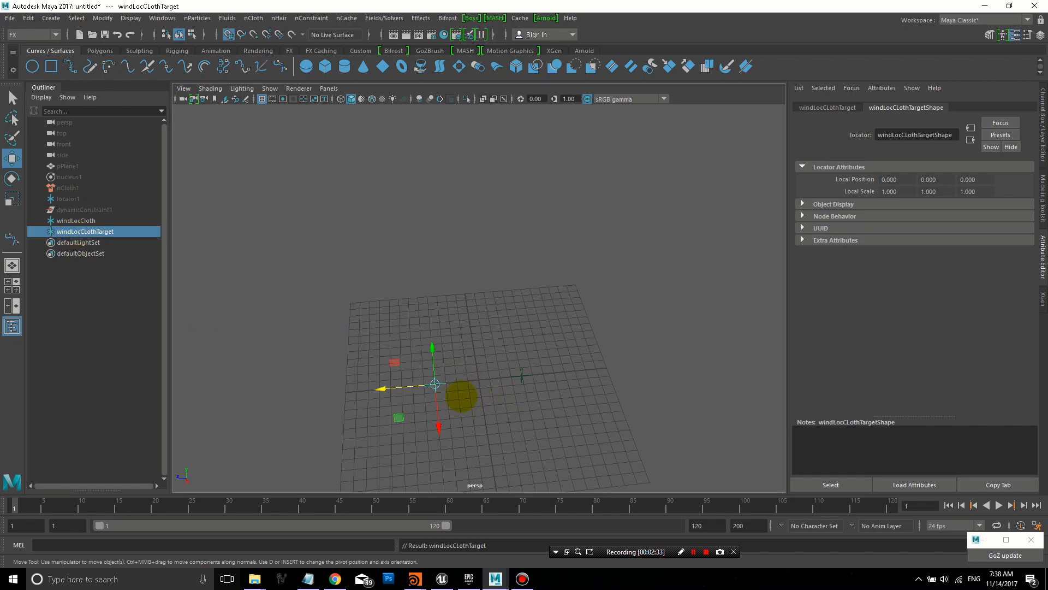
{"action": "left_click_drag", "start_coordinate": [467, 401], "coordinate": [458, 343], "text": "alt"}
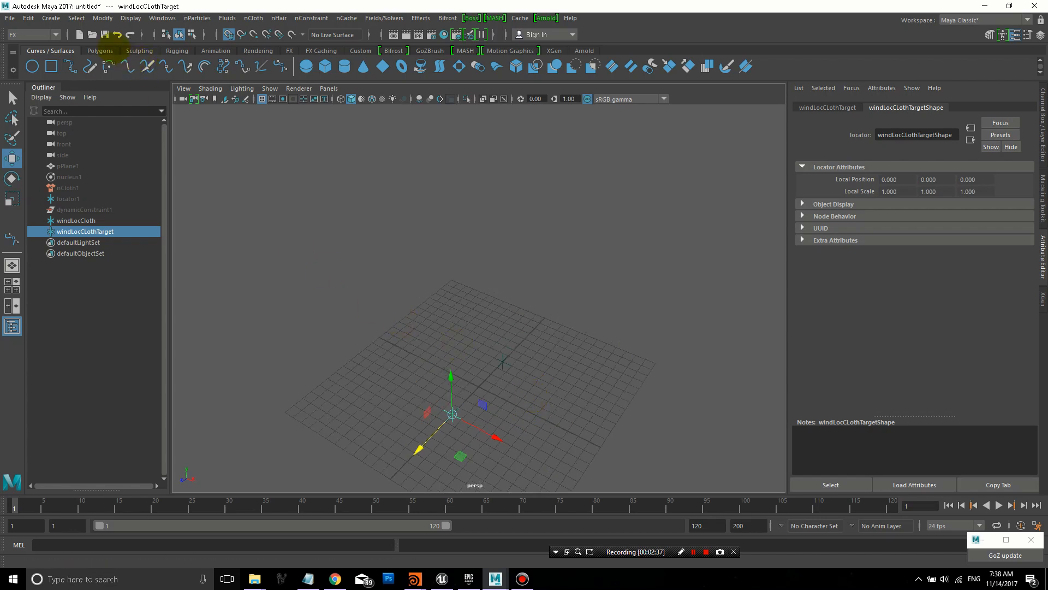
Step: Switch to the top orthographic view and start the Bezier Curve Tool
{"action": "left_click", "coordinate": [327, 88]}
{"action": "mouse_move", "coordinate": [340, 110]}
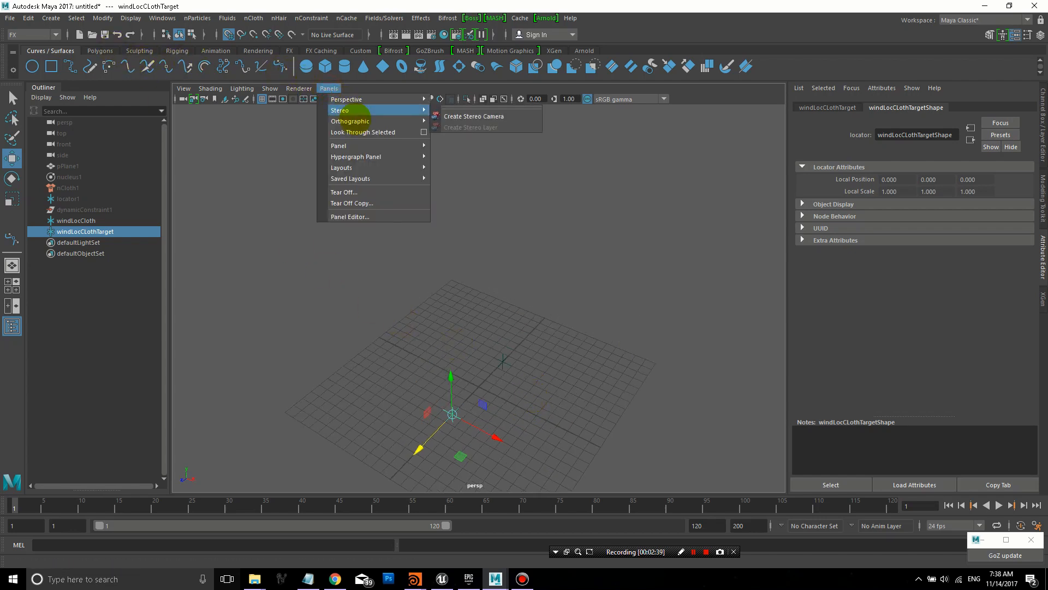
{"action": "left_click", "coordinate": [449, 143]}
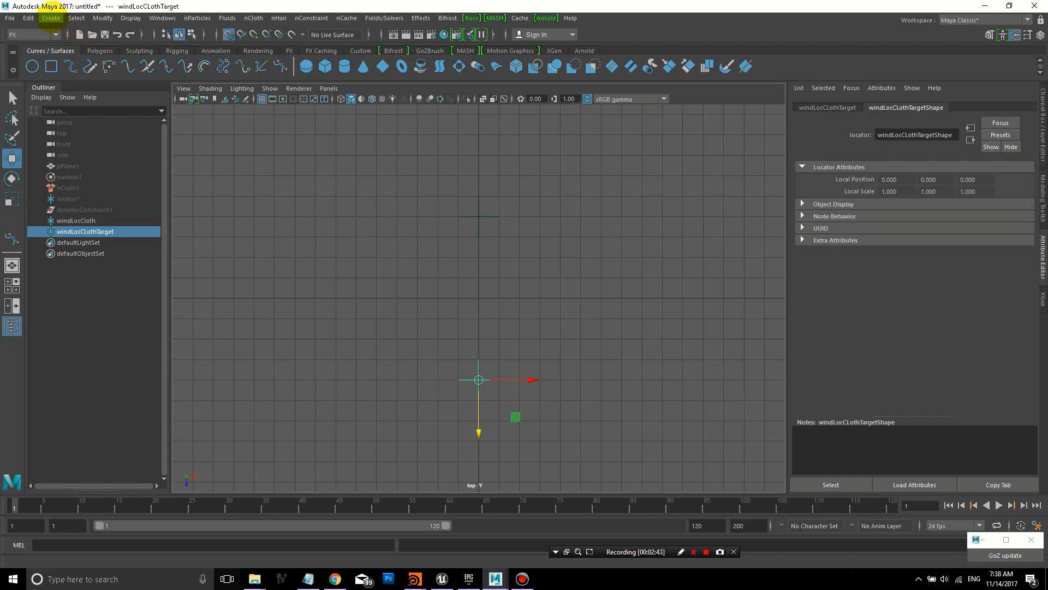
{"action": "left_click", "coordinate": [51, 18]}
{"action": "mouse_move", "coordinate": [75, 101]}
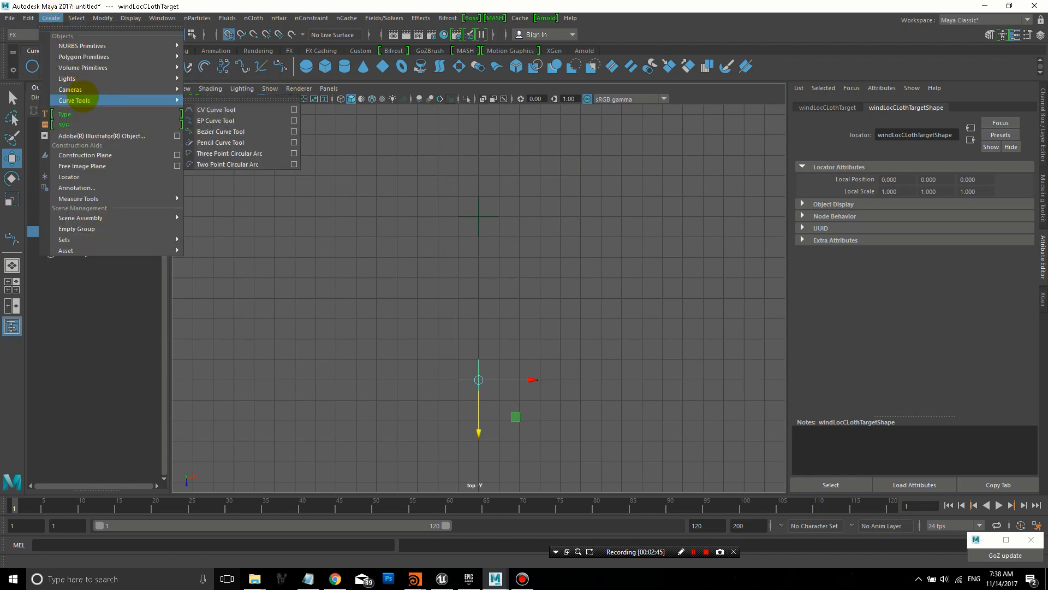
{"action": "left_click", "coordinate": [221, 131]}
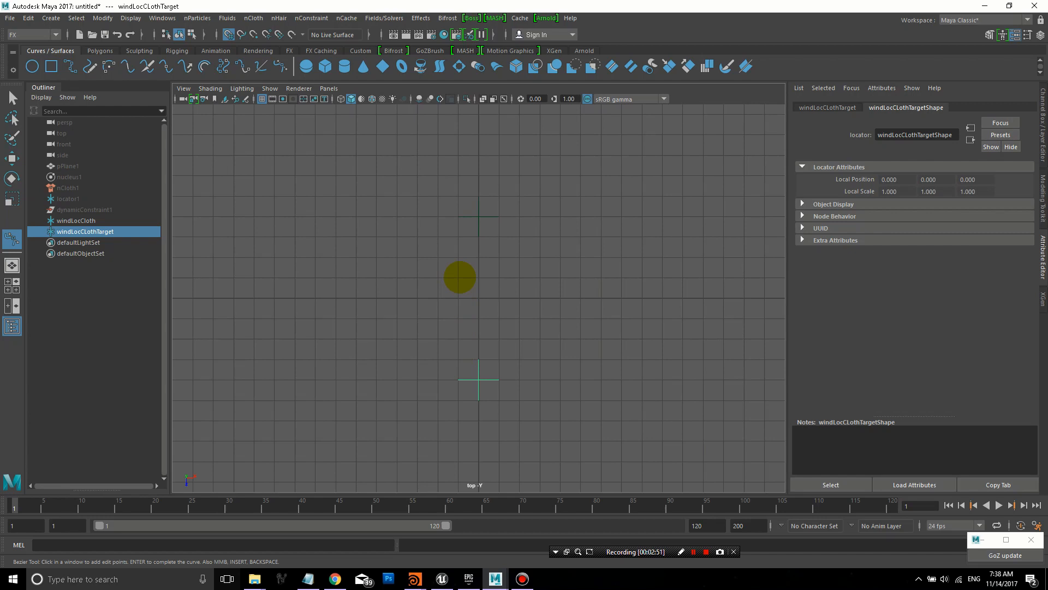
Step: Place the curve points forming the arrow's top line, shaft and arrowhead base
{"action": "left_click", "coordinate": [460, 277]}
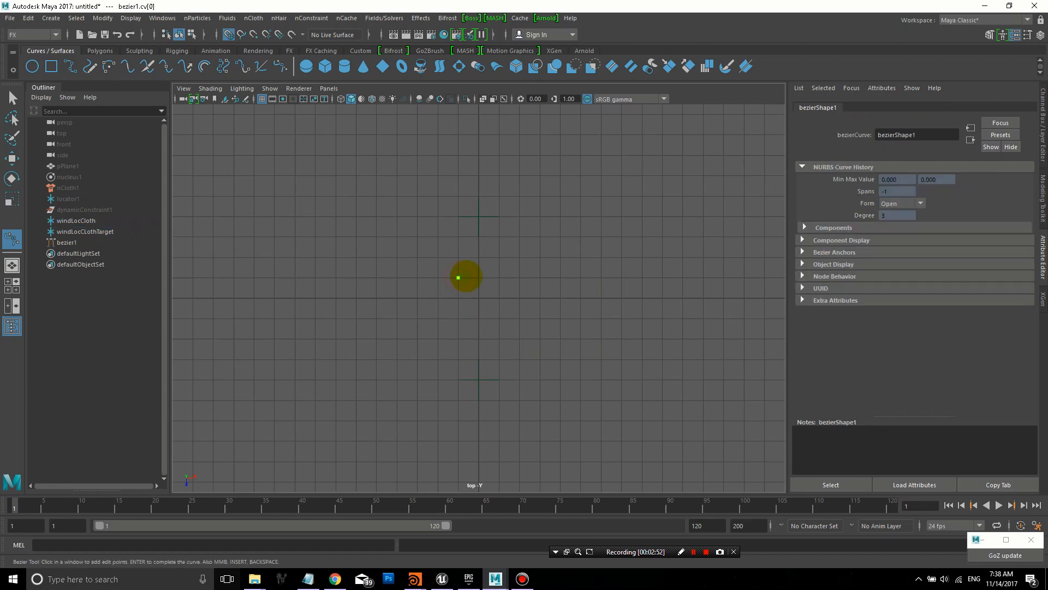
{"action": "left_click", "coordinate": [499, 279]}
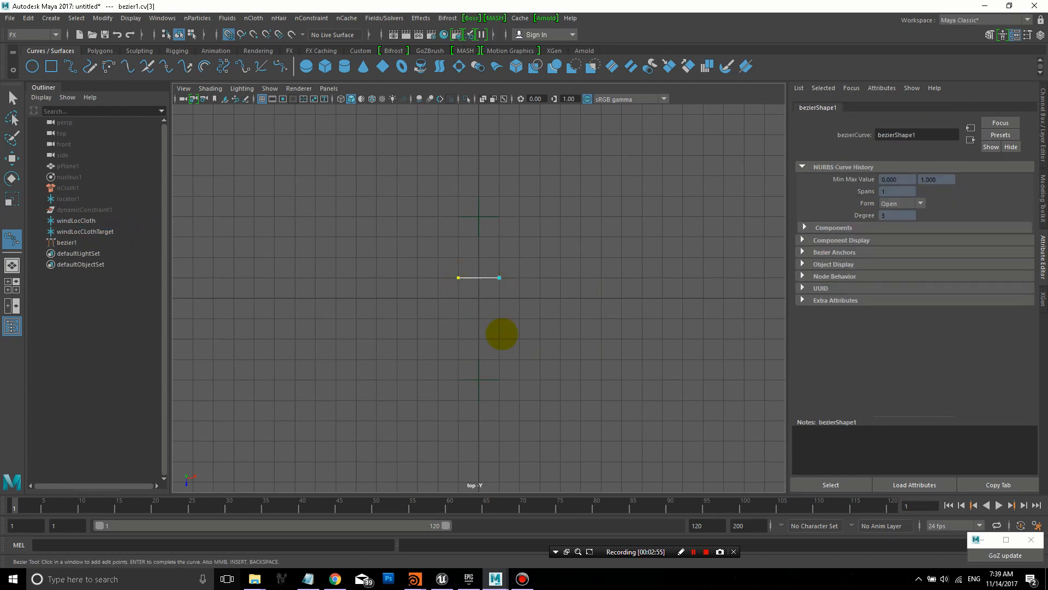
{"action": "left_click", "coordinate": [498, 360]}
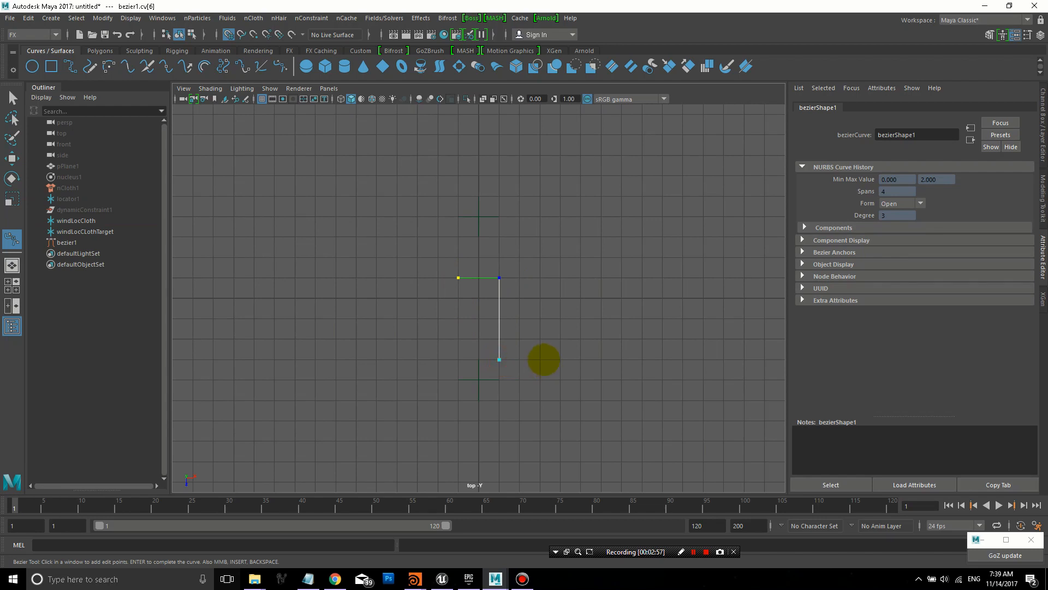
{"action": "left_click", "coordinate": [541, 359]}
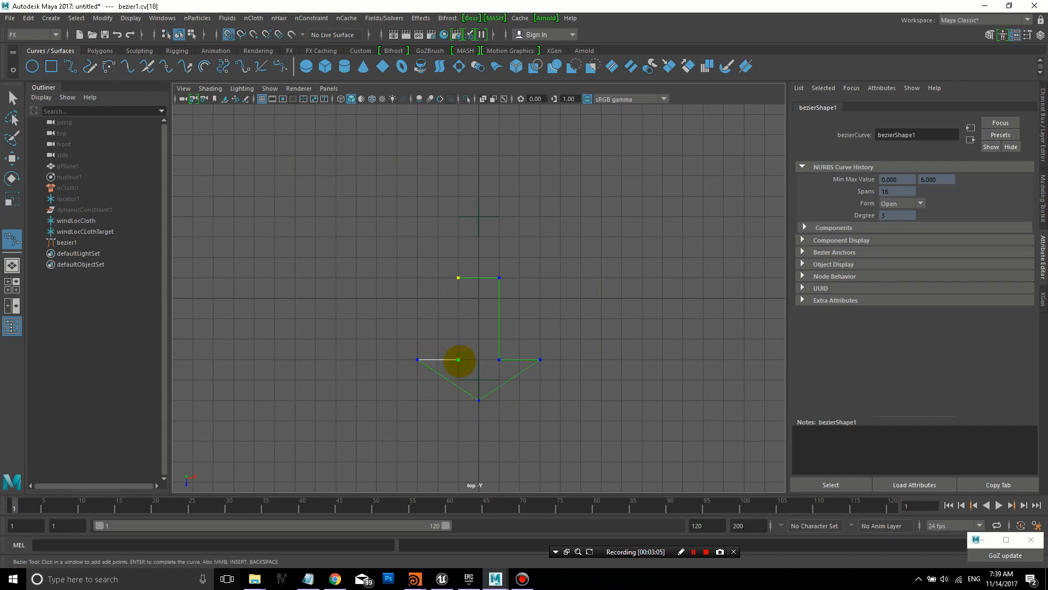
Step: Finish the curve, close it into a full outline and rename bezier1 to windArrow
{"action": "key", "text": "Return"}
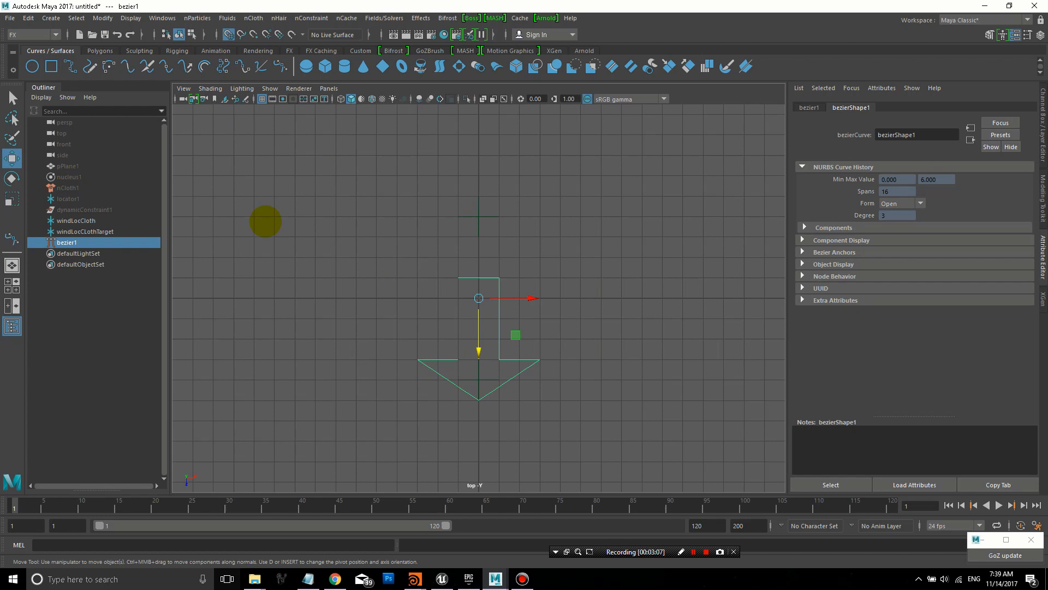
{"action": "left_click", "coordinate": [33, 34]}
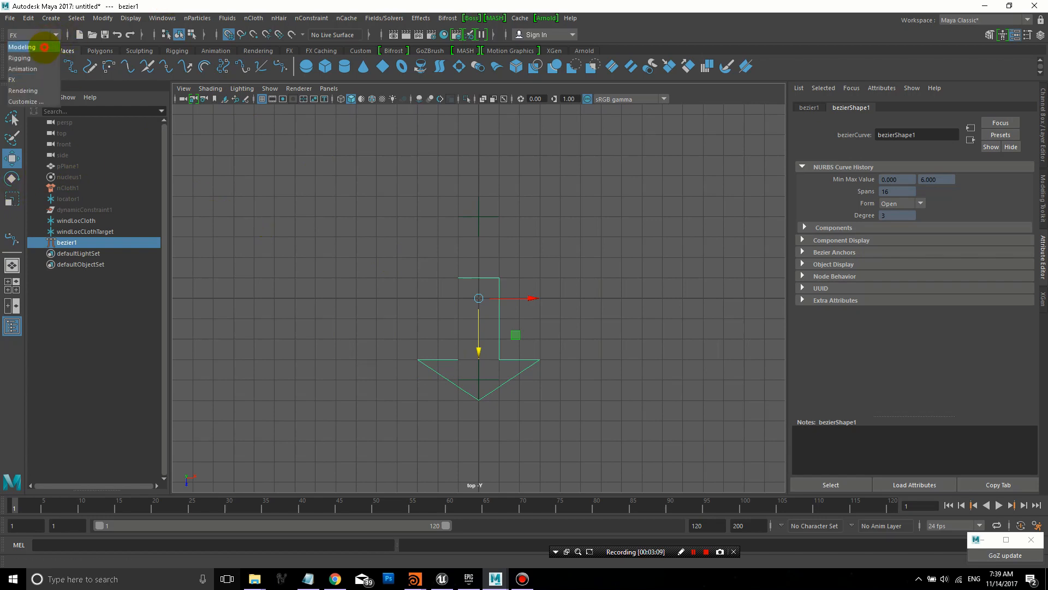
{"action": "left_click", "coordinate": [337, 18]}
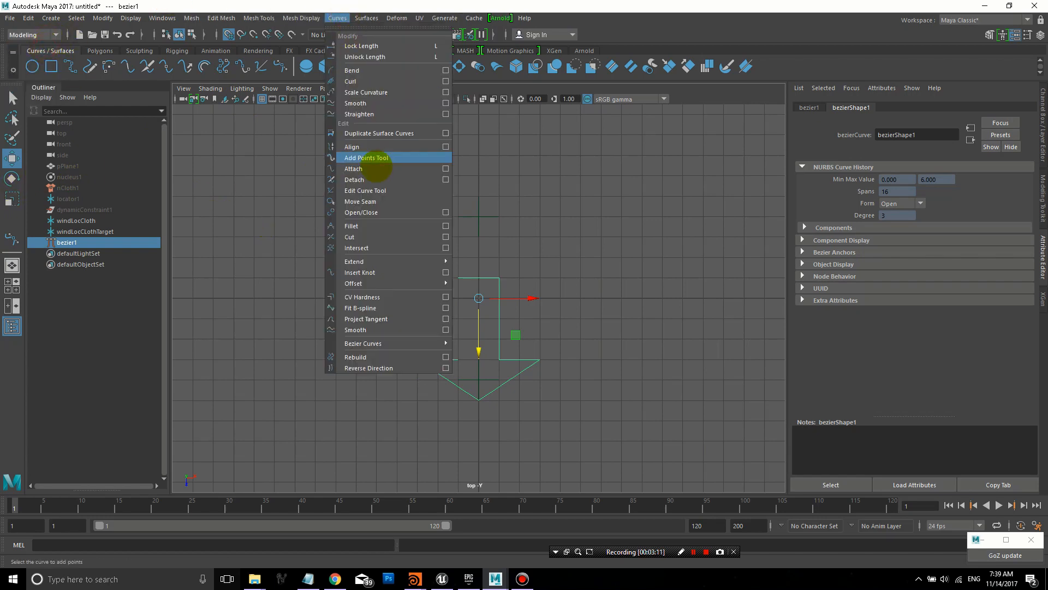
{"action": "left_click", "coordinate": [361, 212]}
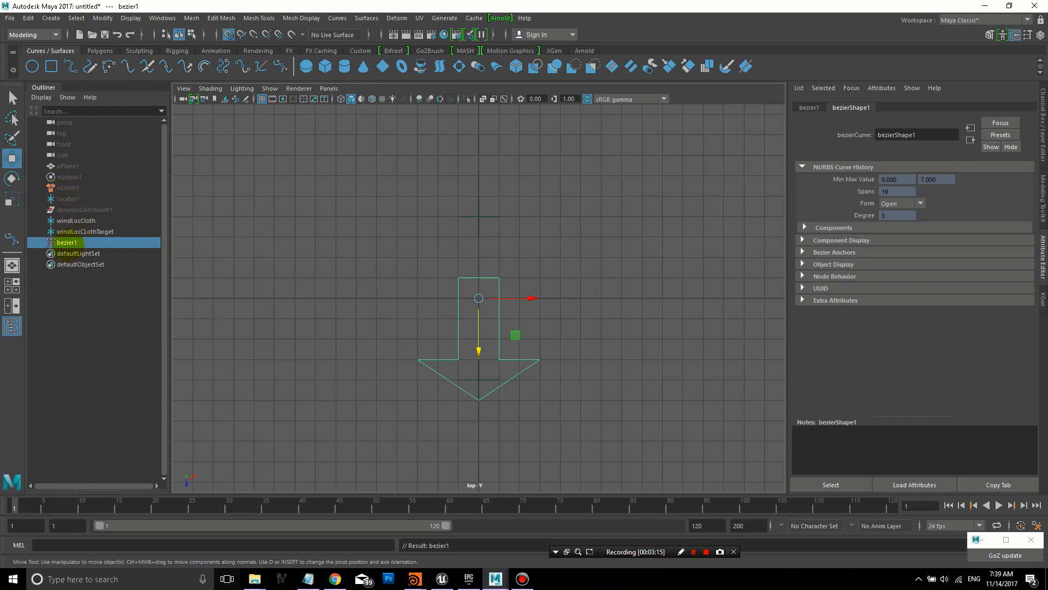
{"action": "double_click", "coordinate": [68, 242]}
{"action": "type", "text": "windArrow"}
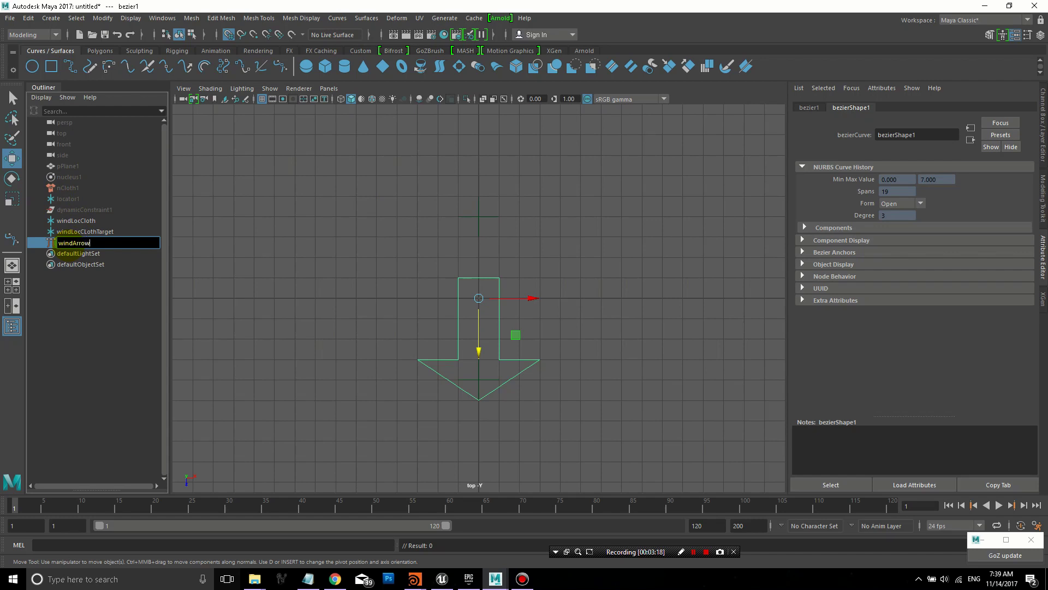
{"action": "key", "text": "Return"}
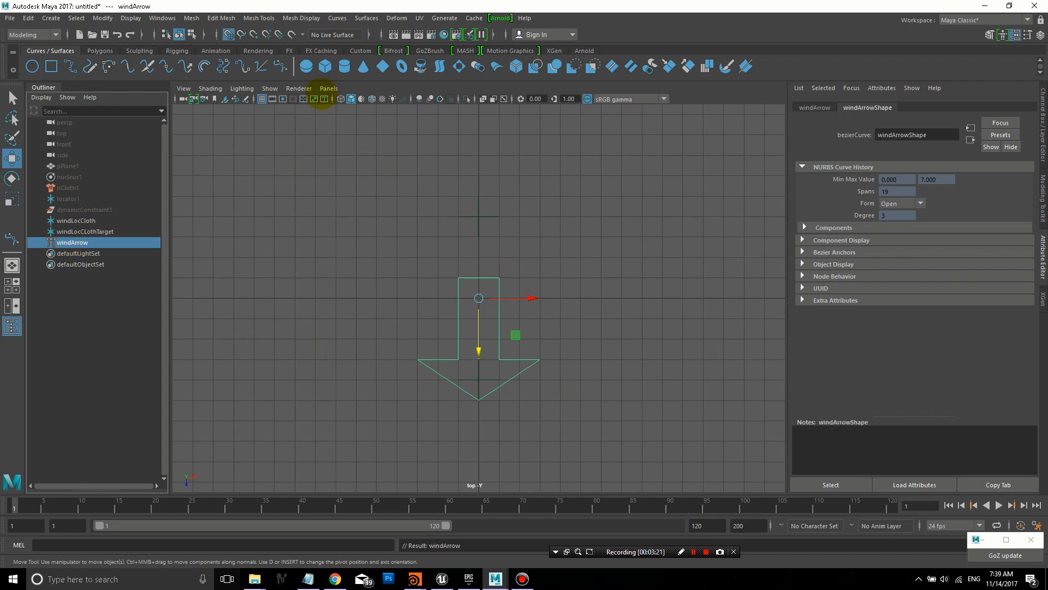
Step: Return to the perspective camera and move the arrow along the grid beside the locators
{"action": "left_click", "coordinate": [328, 88]}
{"action": "mouse_move", "coordinate": [377, 100]}
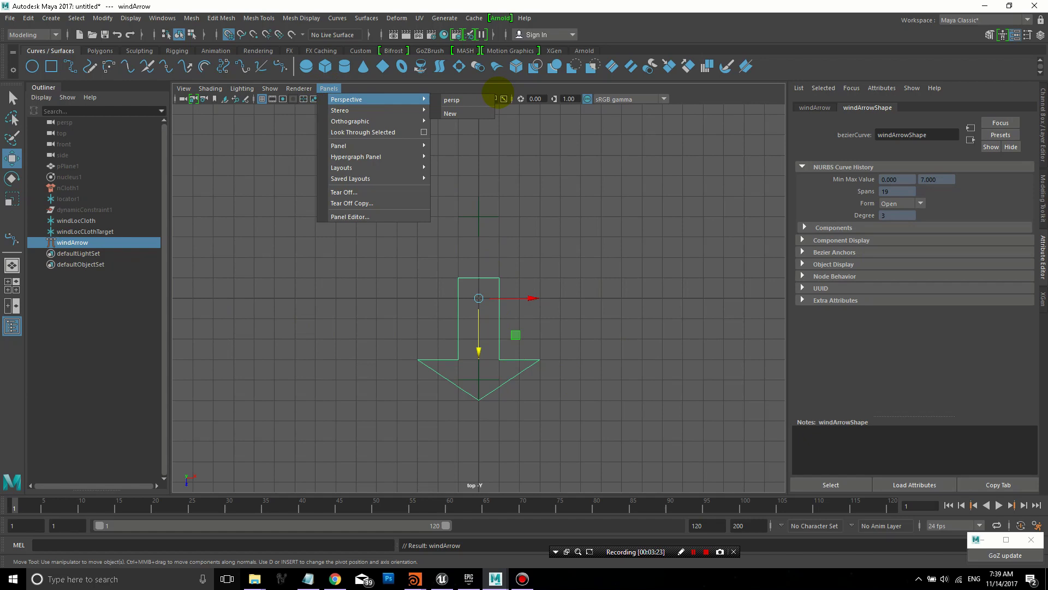
{"action": "left_click", "coordinate": [459, 99]}
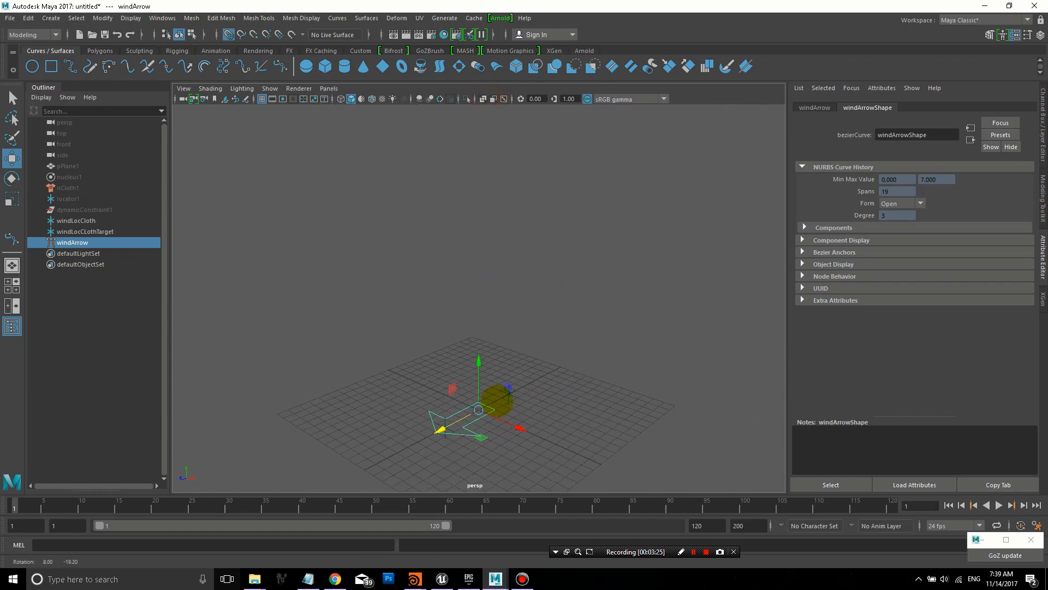
{"action": "left_click_drag", "start_coordinate": [439, 432], "coordinate": [497, 407]}
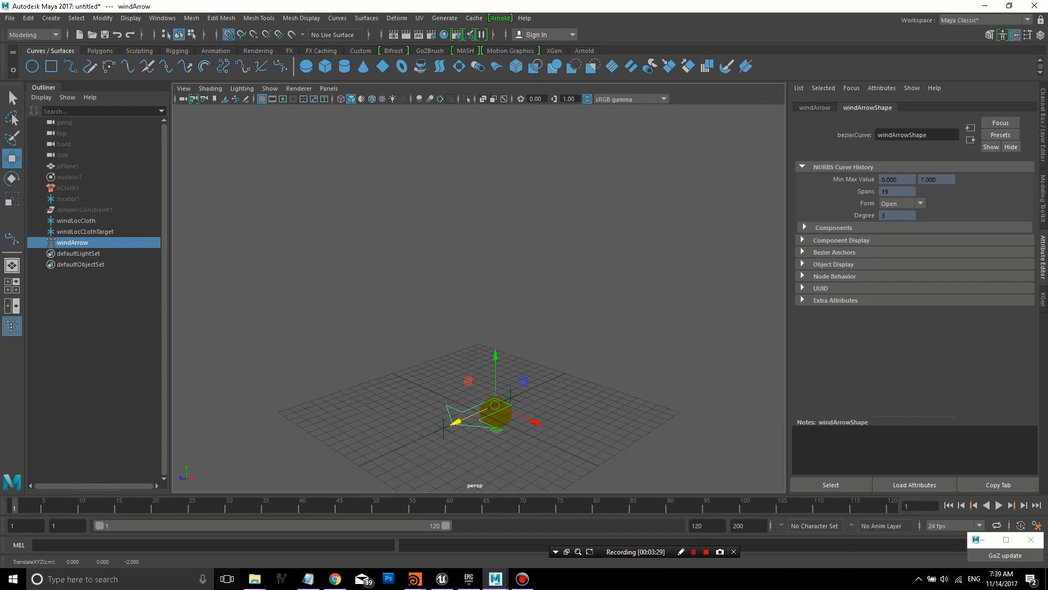
{"action": "left_click_drag", "start_coordinate": [497, 407], "coordinate": [409, 375], "text": "alt"}
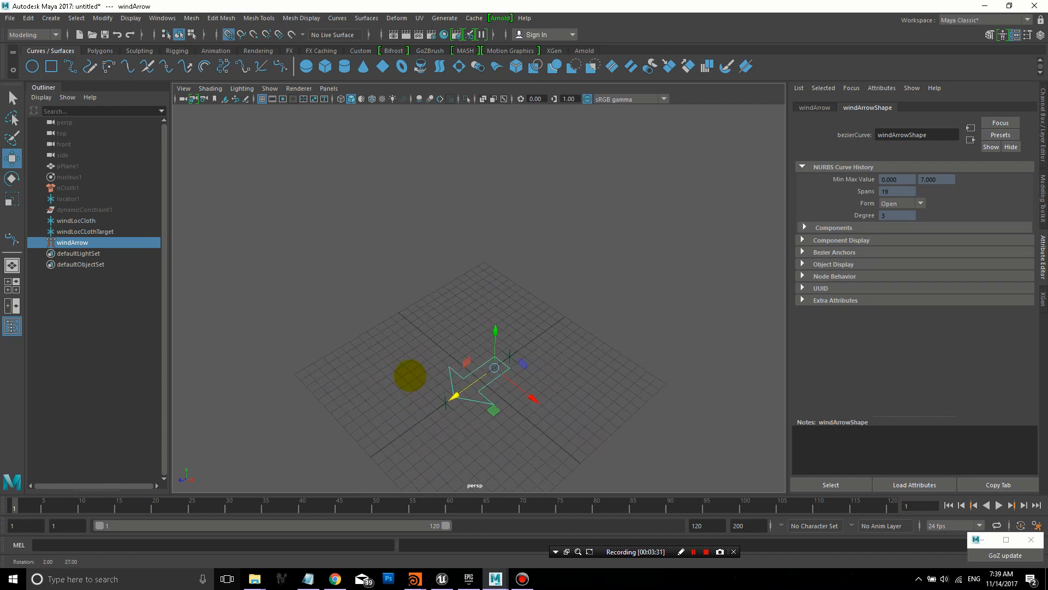
Step: Freeze transformations on windLocCloth, windLocClothTarget and windArrow
{"action": "left_click", "coordinate": [446, 361], "text": "shift"}
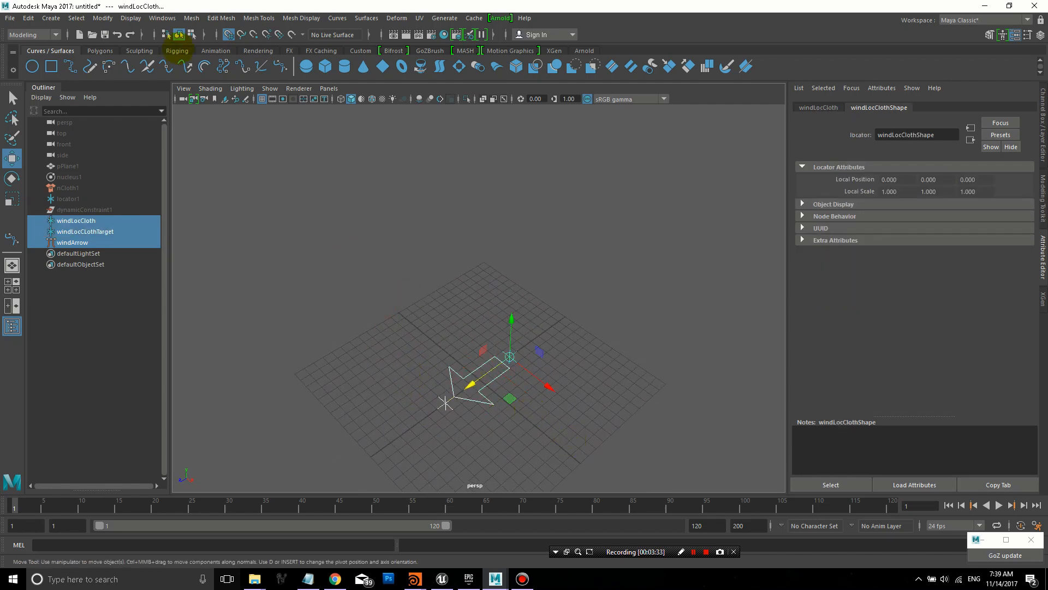
{"action": "left_click", "coordinate": [102, 18]}
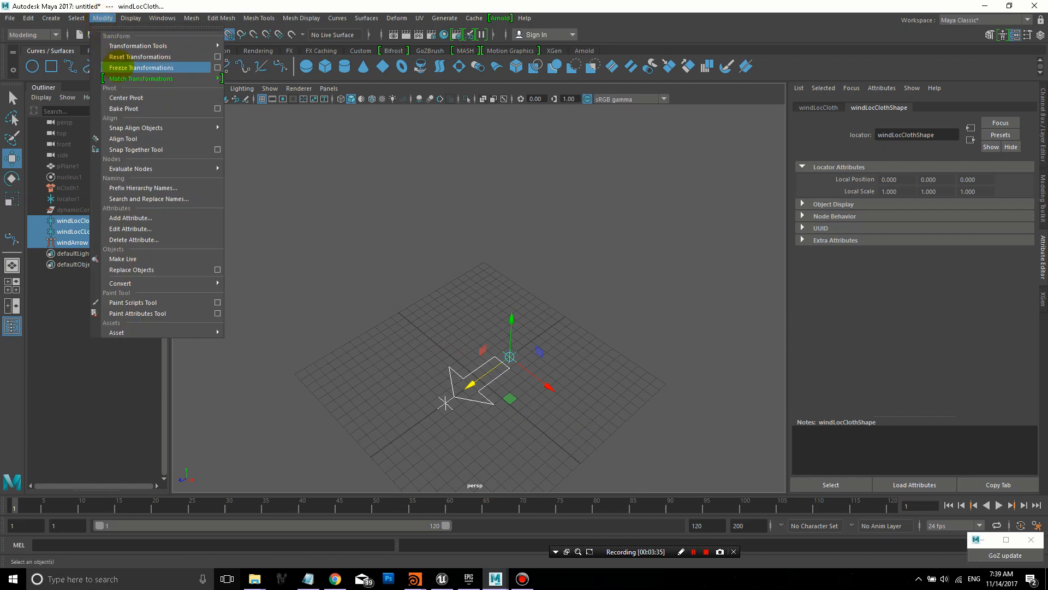
{"action": "left_click", "coordinate": [139, 68]}
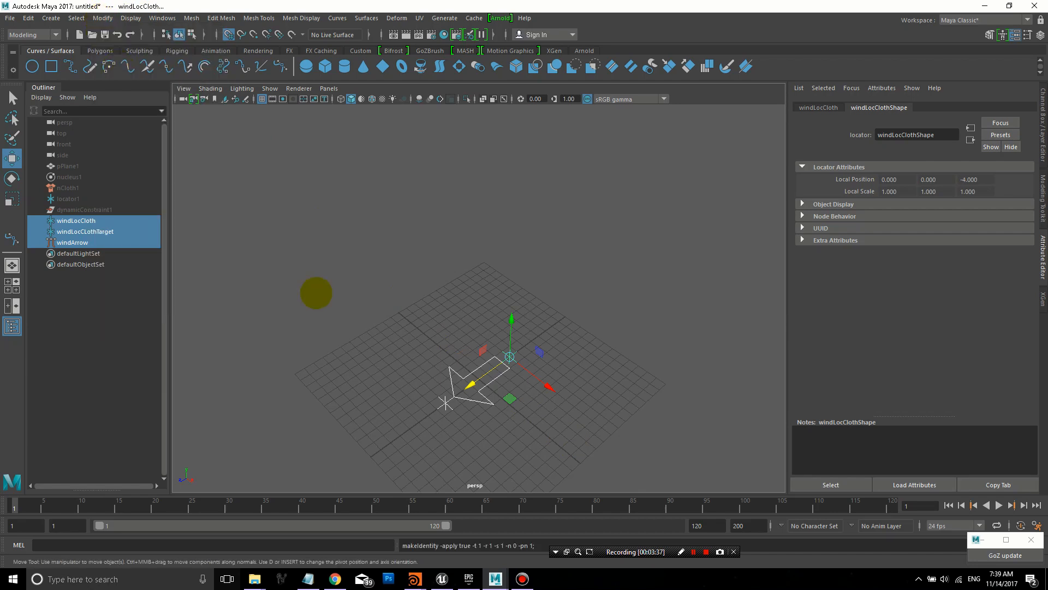
{"action": "left_click", "coordinate": [315, 293]}
{"action": "left_click", "coordinate": [444, 402]}
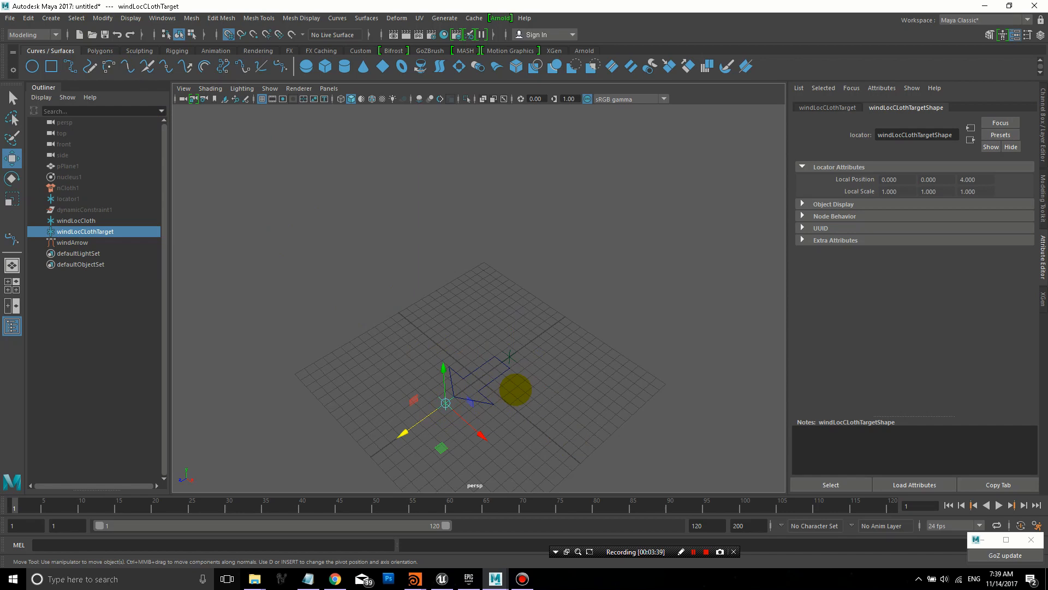
{"action": "key", "text": "ctrl+a"}
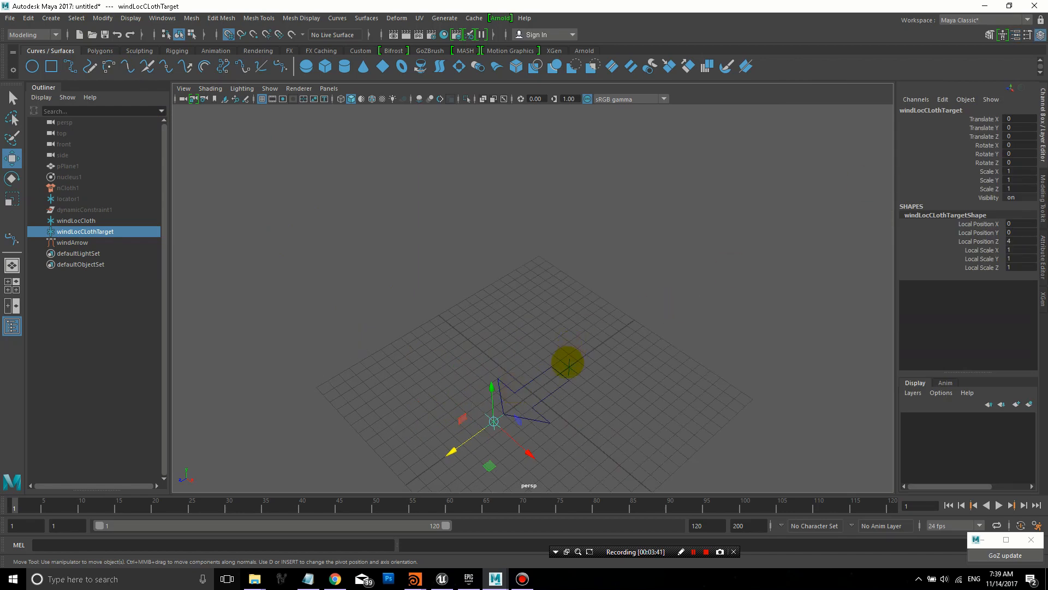
Step: Parent windArrow under windLocCloth, then select windLocClothTarget and windLocCloth together
{"action": "left_click", "coordinate": [567, 364]}
{"action": "left_click", "coordinate": [540, 419]}
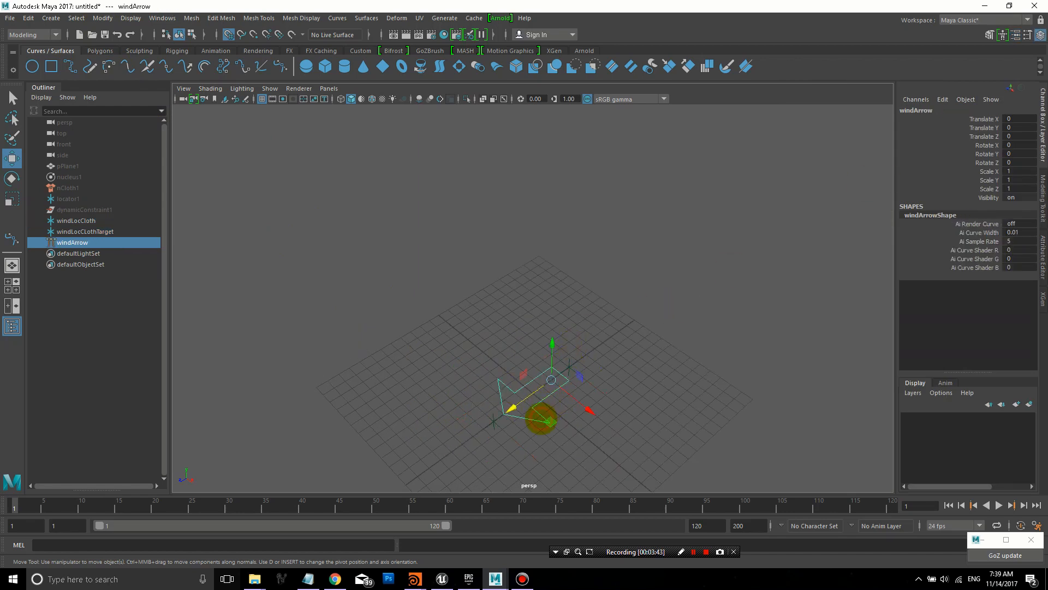
{"action": "left_click", "coordinate": [571, 361], "text": "shift"}
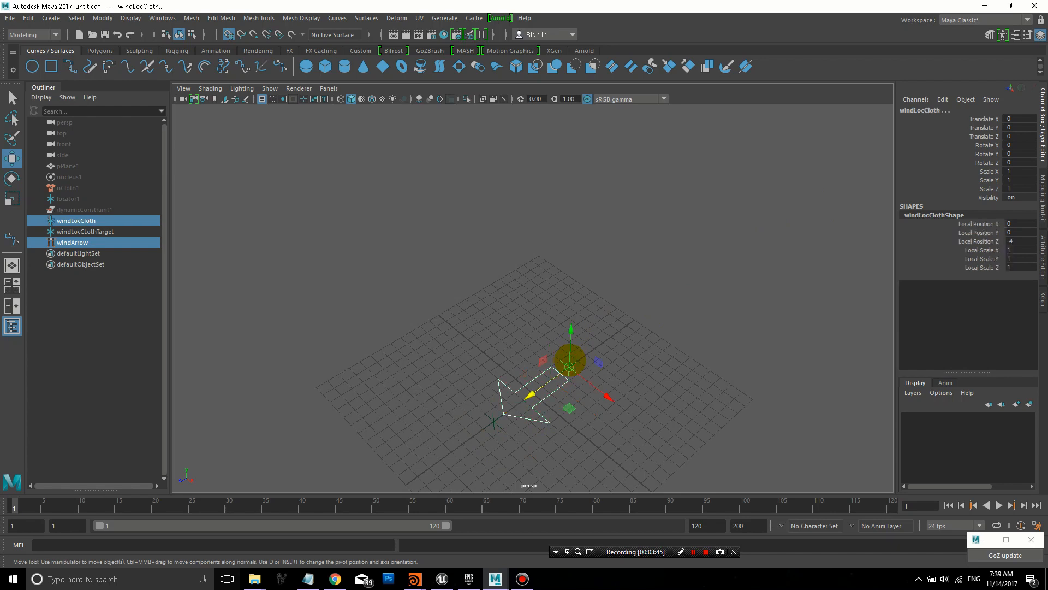
{"action": "key", "text": "p"}
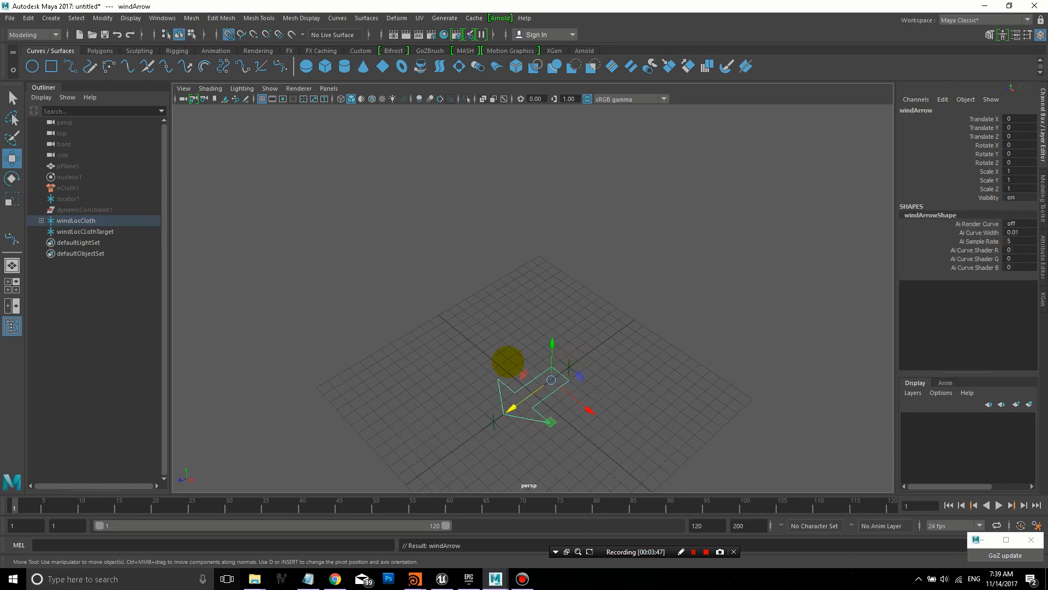
{"action": "left_click", "coordinate": [494, 358]}
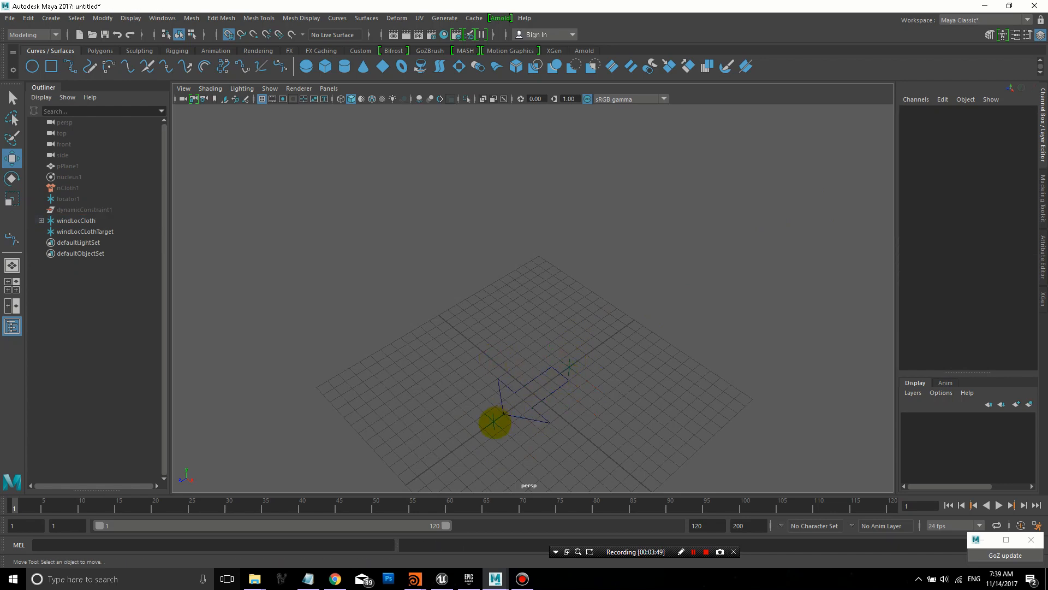
{"action": "left_click", "coordinate": [494, 422]}
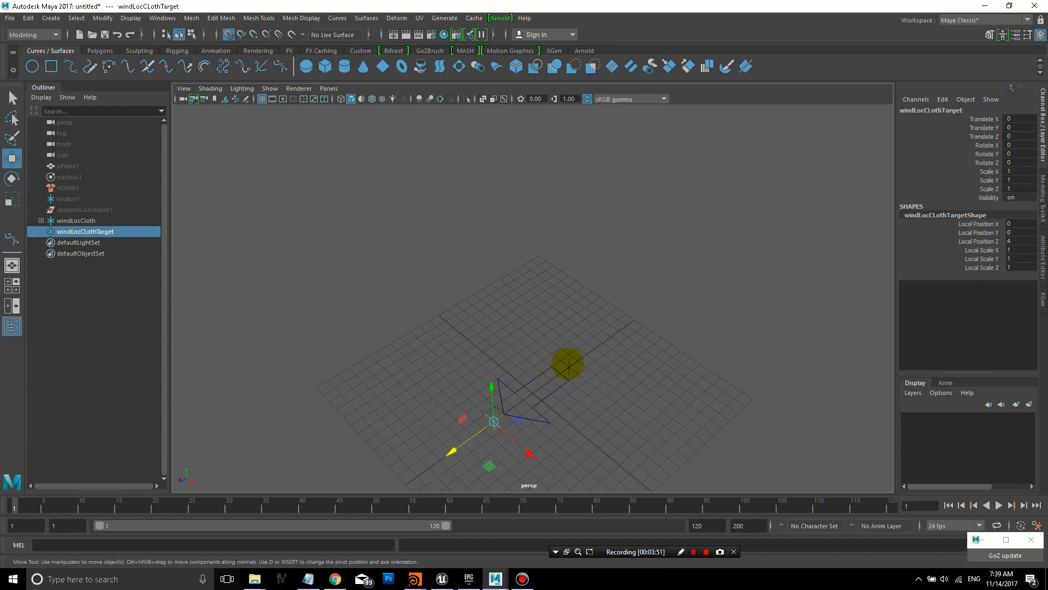
{"action": "left_click", "coordinate": [567, 365], "text": "shift"}
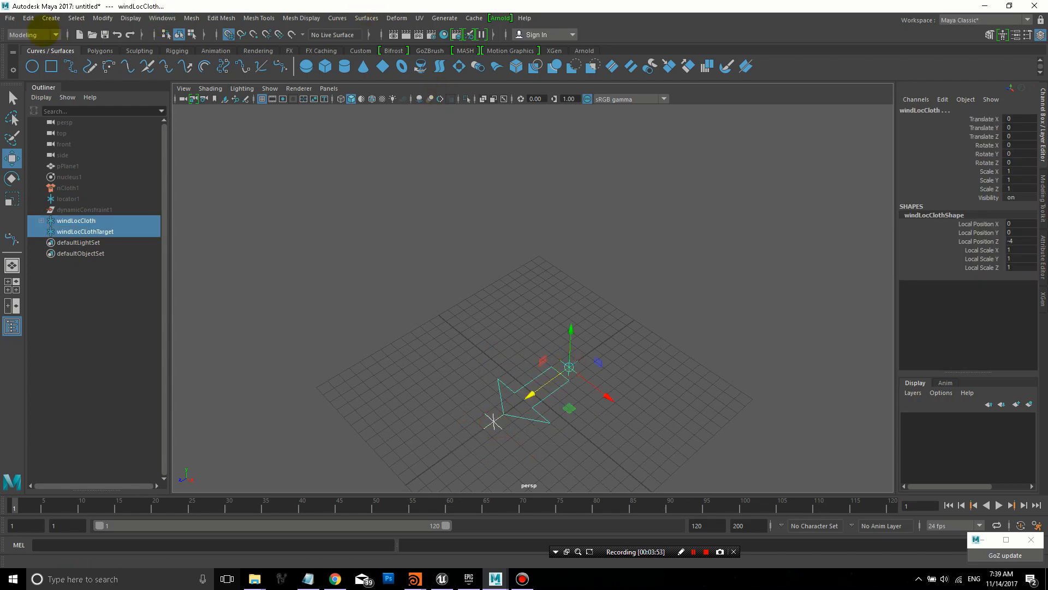
Step: Aim-constrain windLocCloth to windLocClothTarget from the Animation menu set's Constrain menu
{"action": "left_click", "coordinate": [32, 35]}
{"action": "left_click", "coordinate": [23, 68]}
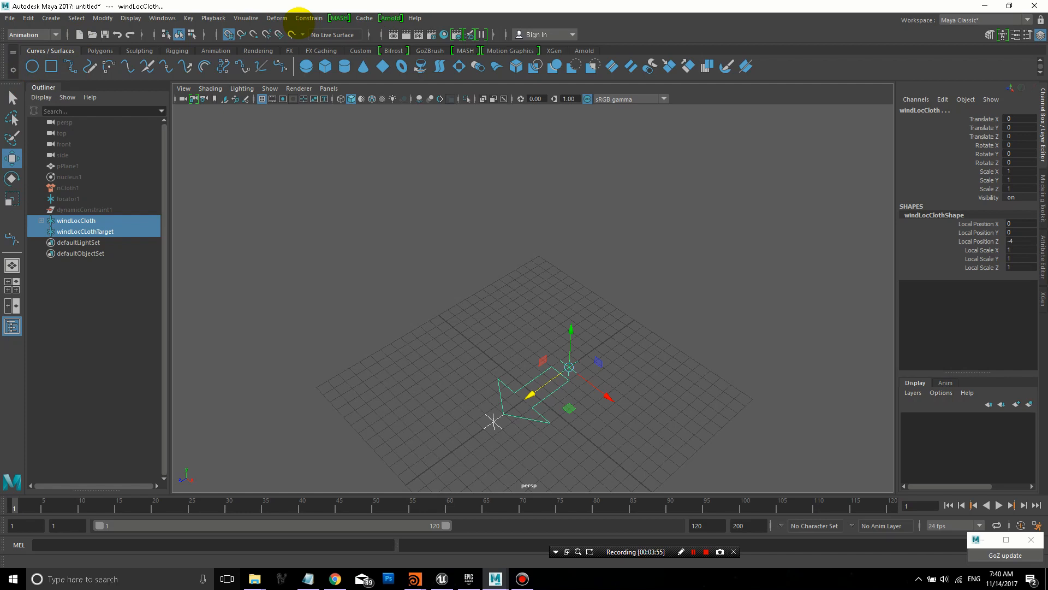
{"action": "left_click", "coordinate": [309, 18]}
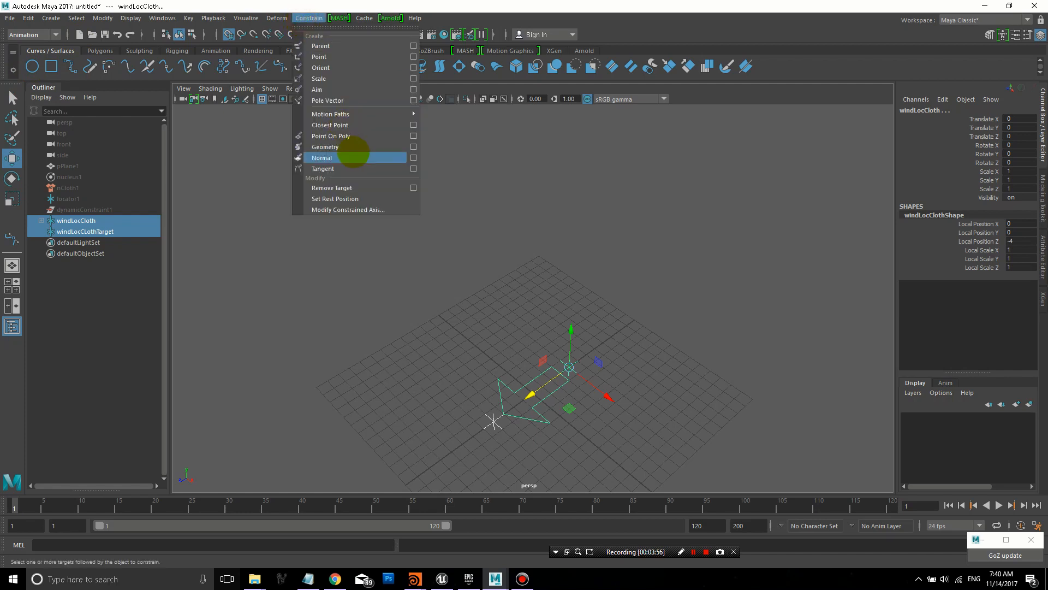
{"action": "left_click", "coordinate": [359, 89]}
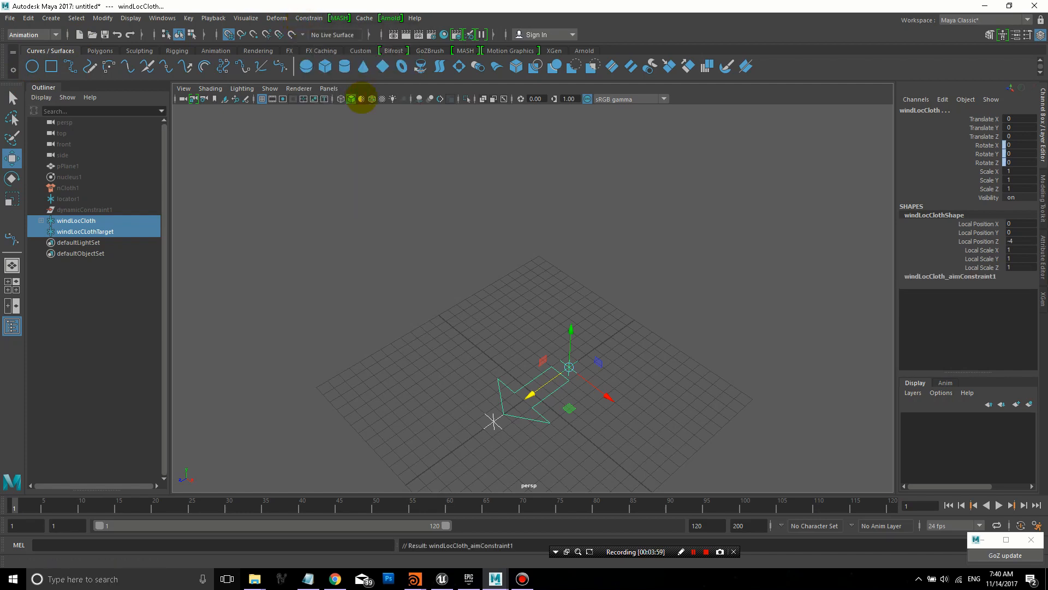
Step: Test-move windLocClothTarget around and undo each move so the arrow's aim is checked
{"action": "left_click", "coordinate": [496, 409]}
{"action": "left_click", "coordinate": [495, 418]}
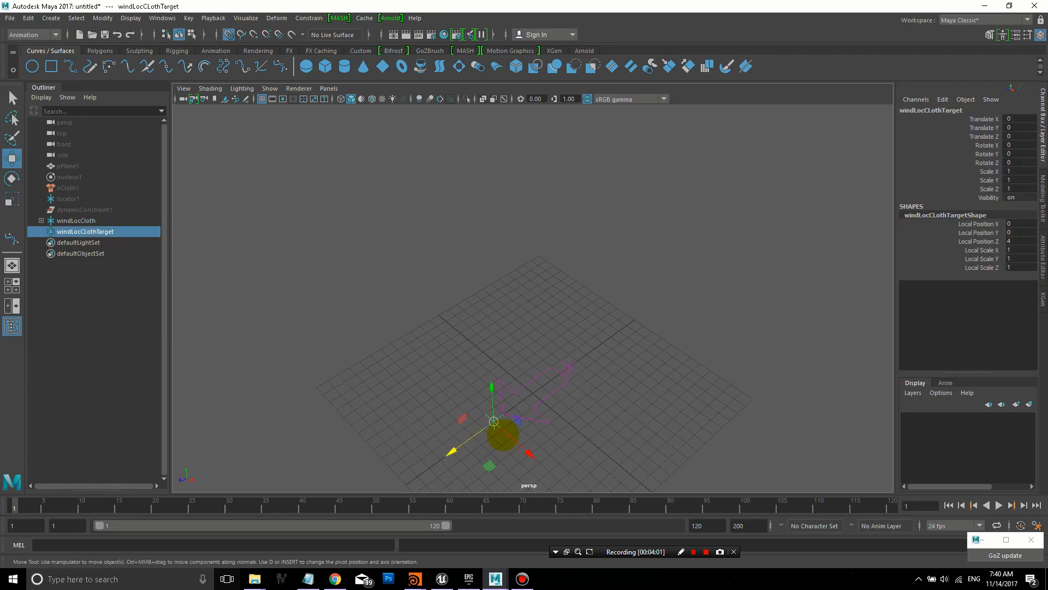
{"action": "left_click_drag", "start_coordinate": [499, 419], "coordinate": [437, 336]}
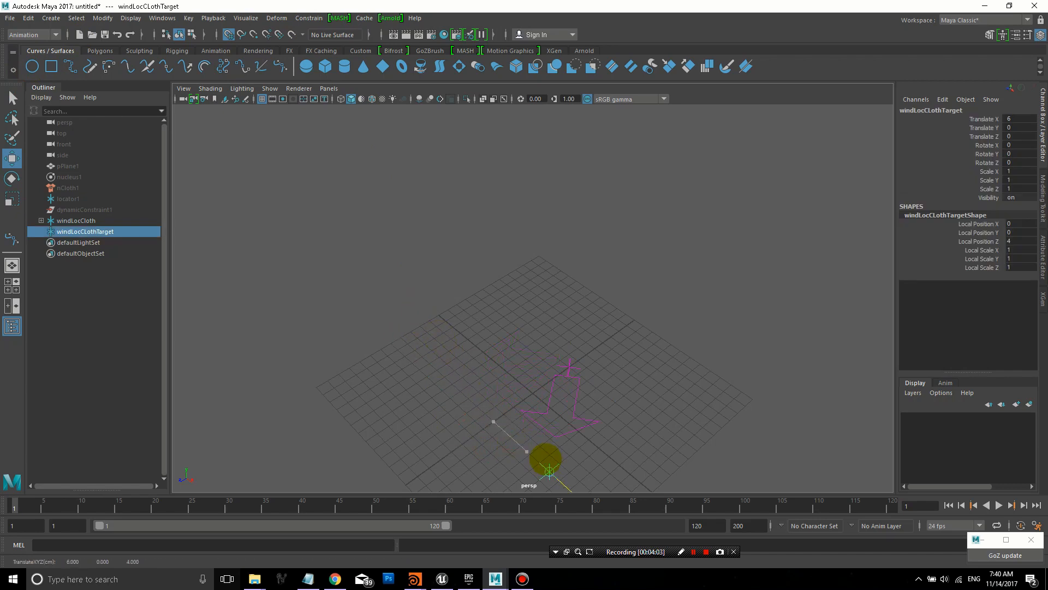
{"action": "key", "text": "ctrl+z"}
{"action": "left_click_drag", "start_coordinate": [595, 361], "coordinate": [574, 328], "text": "alt"}
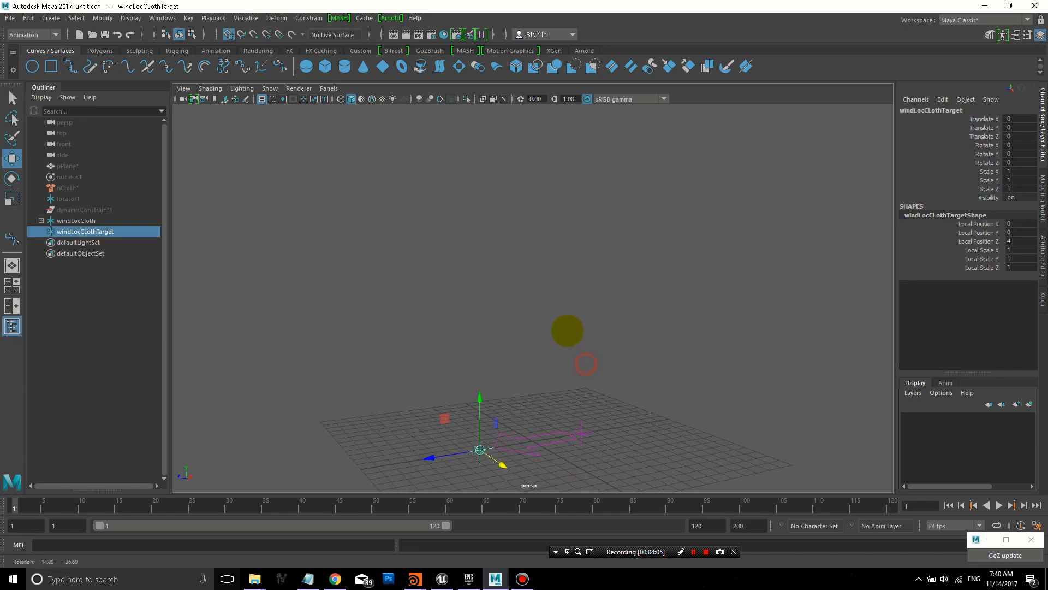
{"action": "left_click_drag", "start_coordinate": [492, 414], "coordinate": [662, 477]}
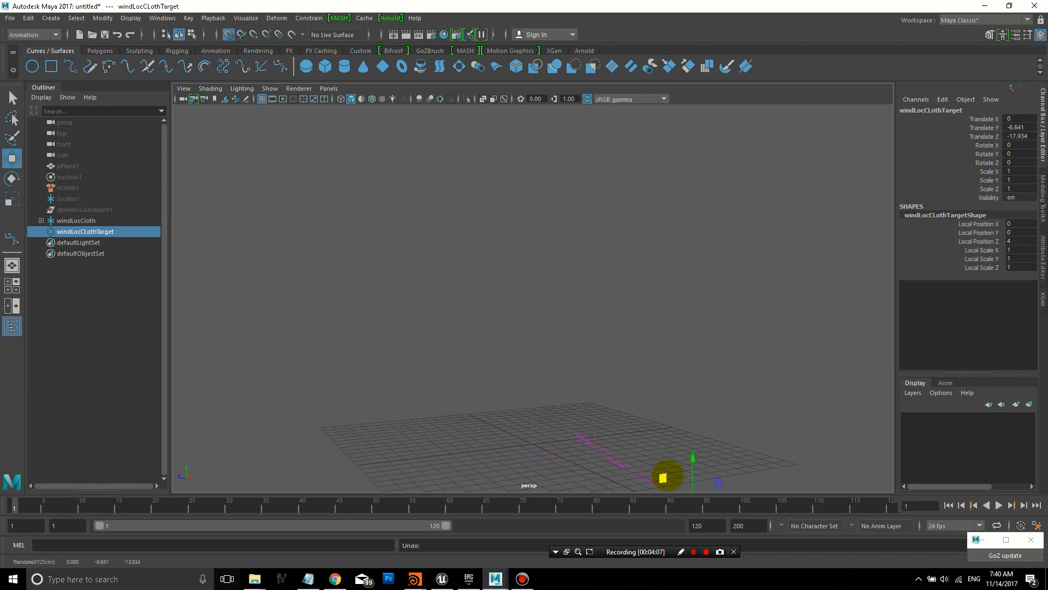
{"action": "key", "text": "ctrl+z"}
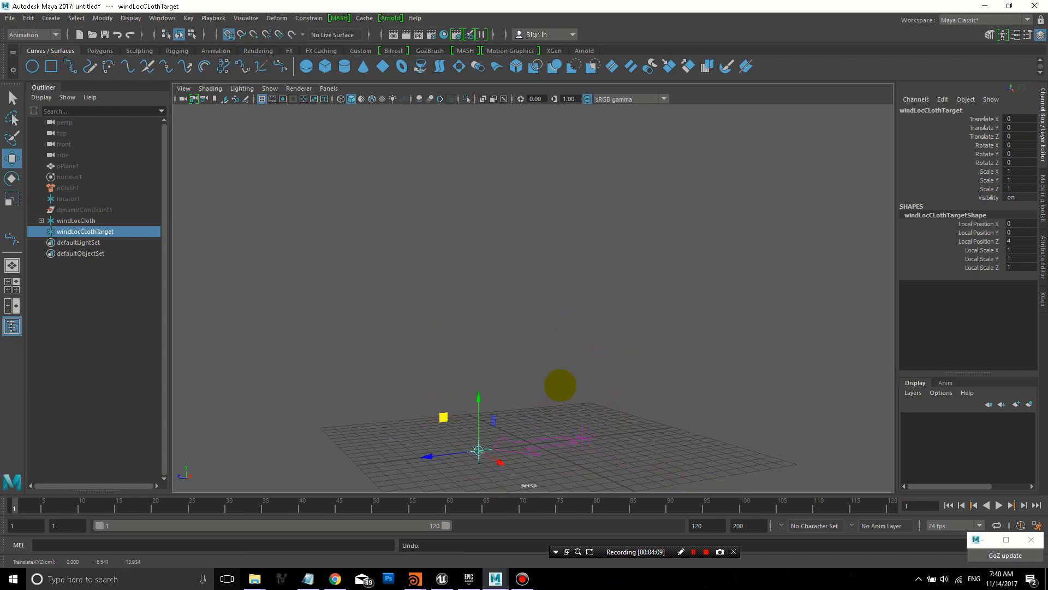
{"action": "left_click", "coordinate": [566, 377]}
{"action": "scroll", "coordinate": [558, 370], "scroll_direction": "up", "scroll_amount": 5}
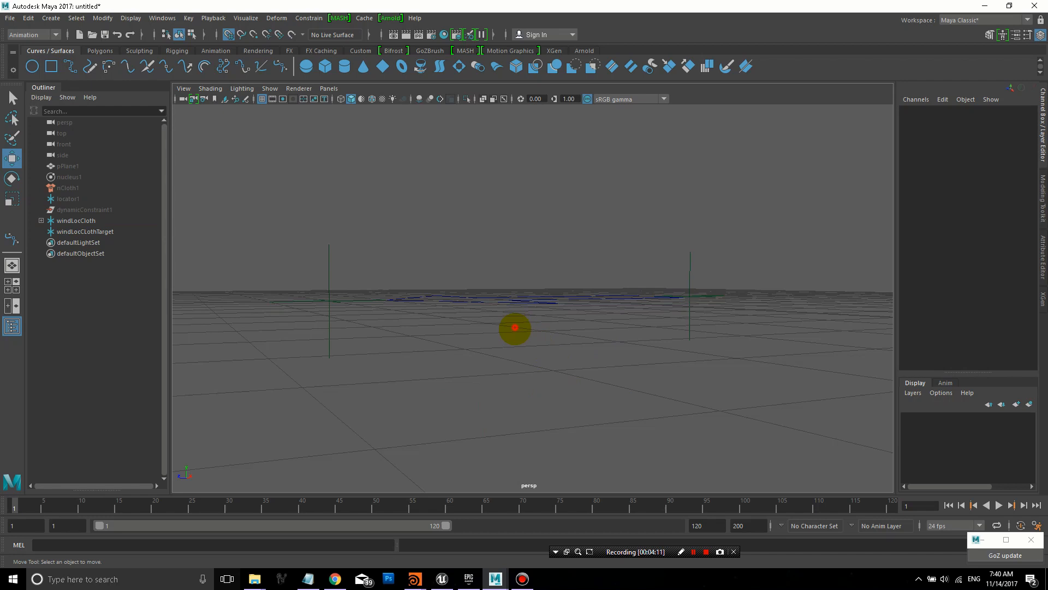
{"action": "left_click_drag", "start_coordinate": [558, 370], "coordinate": [524, 348], "text": "alt"}
Step: Raise windLocClothTarget four units in Y and select nucleus1 to view its gravity and wind values
{"action": "left_click", "coordinate": [342, 355]}
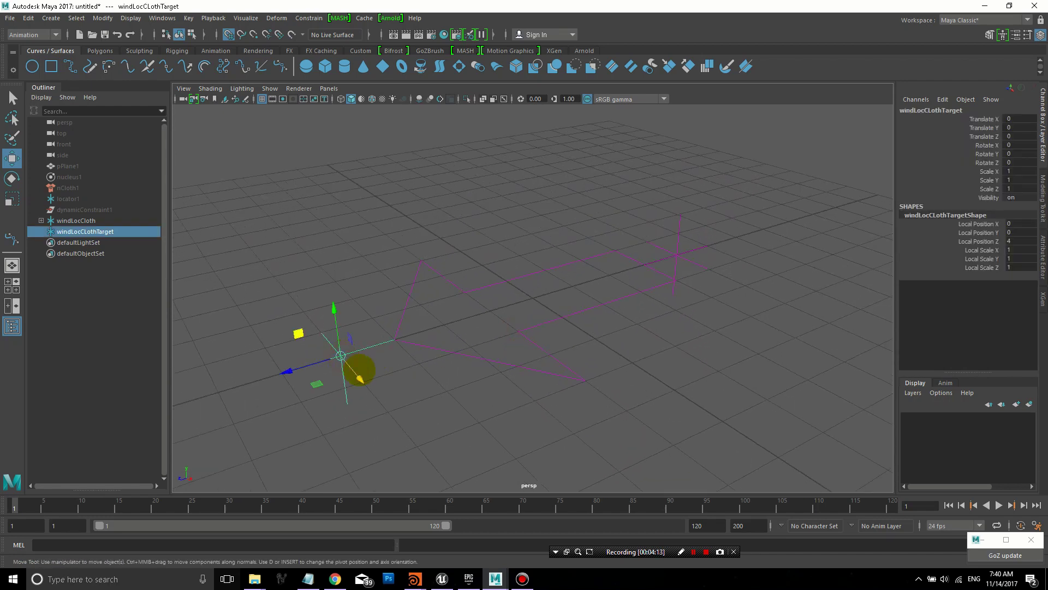
{"action": "left_click_drag", "start_coordinate": [356, 372], "coordinate": [286, 292]}
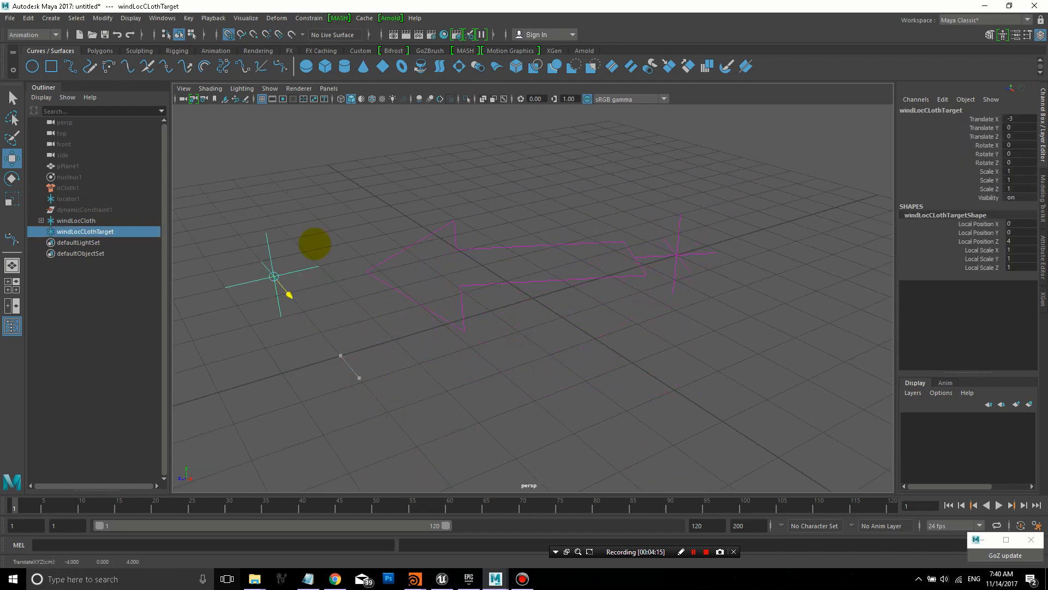
{"action": "key", "text": "z"}
{"action": "left_click_drag", "start_coordinate": [333, 311], "coordinate": [357, 184]}
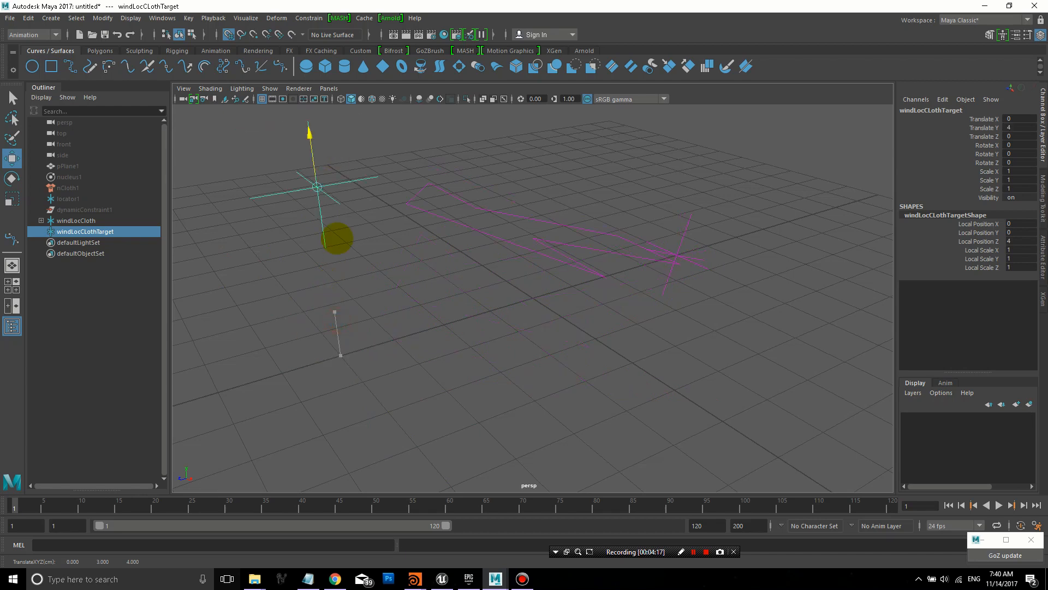
{"action": "left_click_drag", "start_coordinate": [377, 266], "coordinate": [394, 270], "text": "alt"}
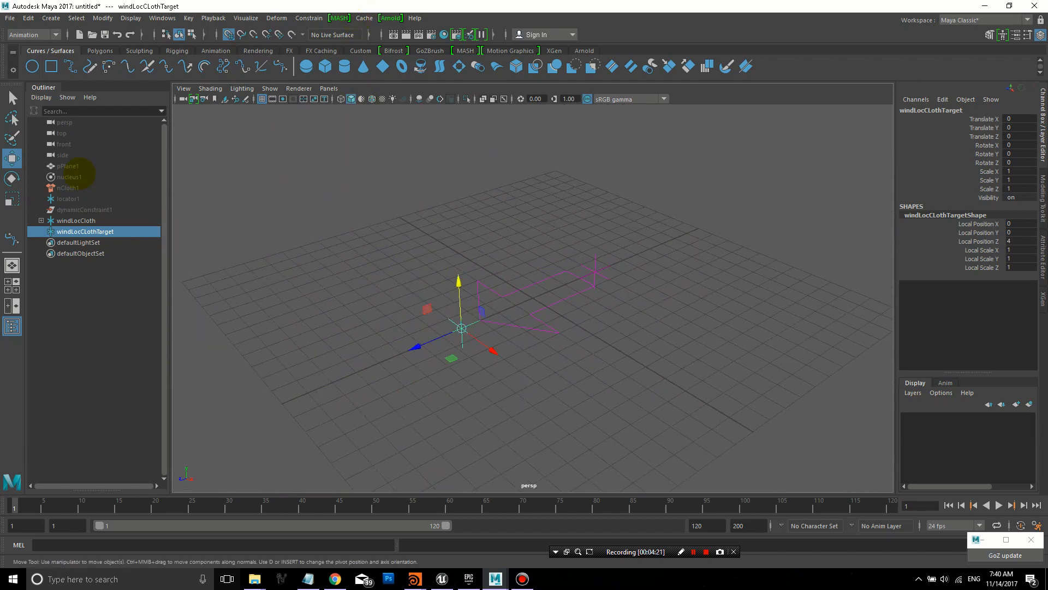
{"action": "left_click", "coordinate": [70, 178]}
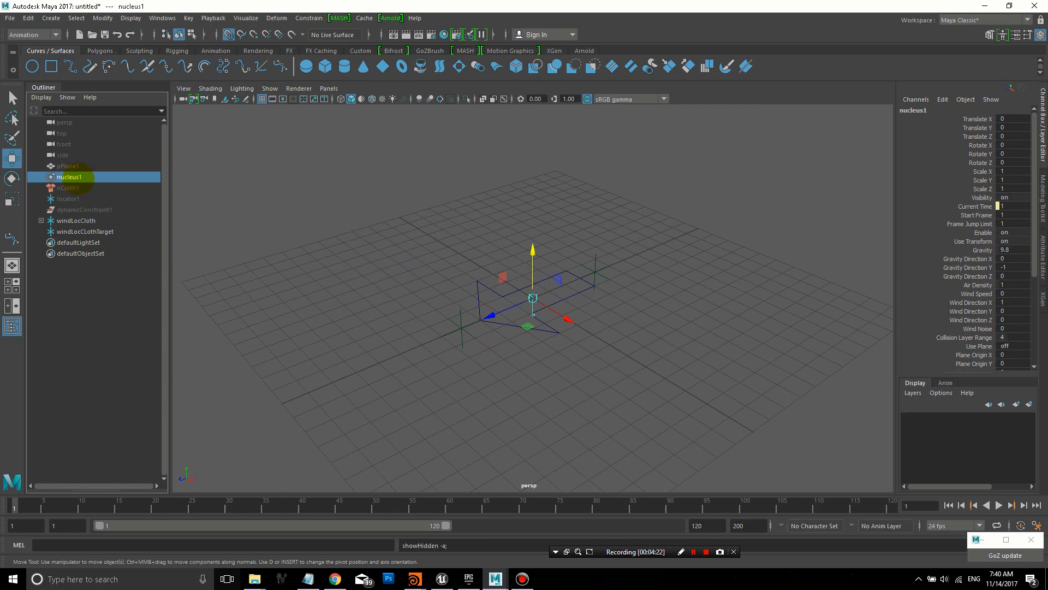
Step: Save the scene as a new version named windTut3.mb
{"action": "left_click", "coordinate": [10, 19]}
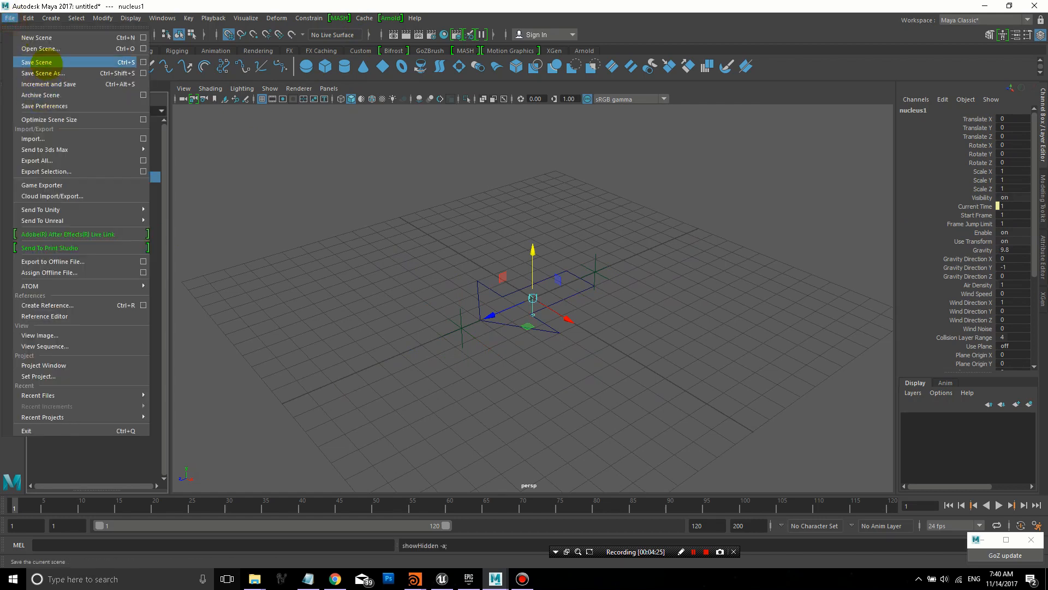
{"action": "left_click", "coordinate": [43, 73]}
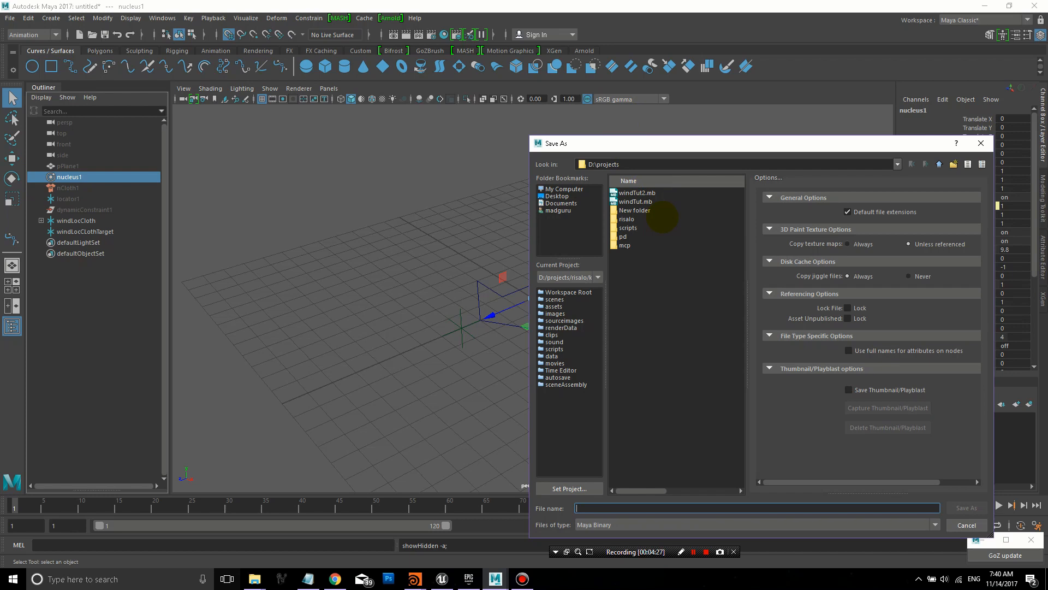
{"action": "left_click", "coordinate": [638, 193]}
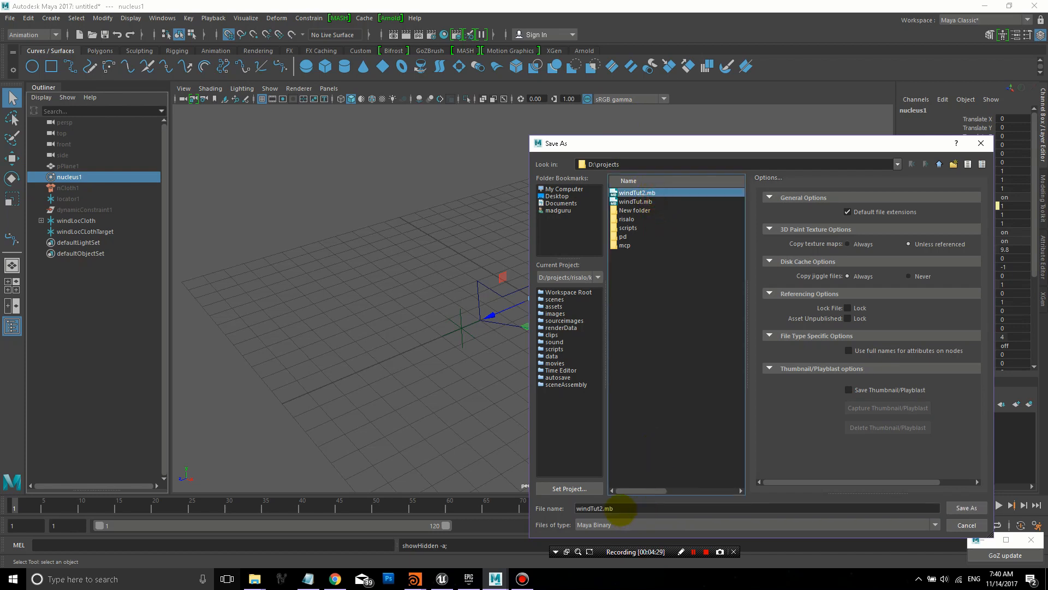
{"action": "left_click", "coordinate": [602, 508]}
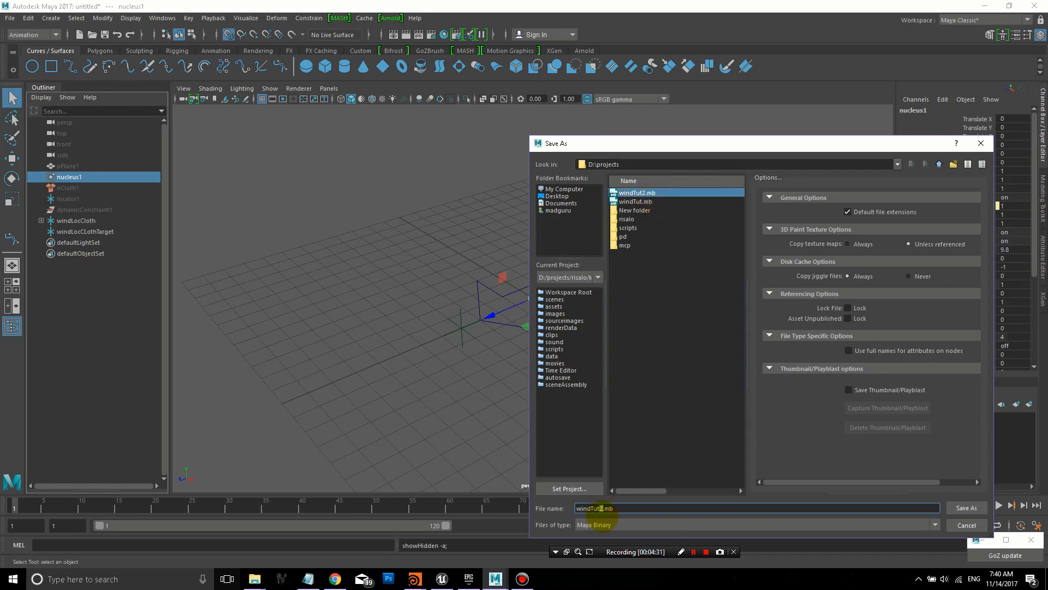
{"action": "type", "text": "3"}
{"action": "key", "text": "Return"}
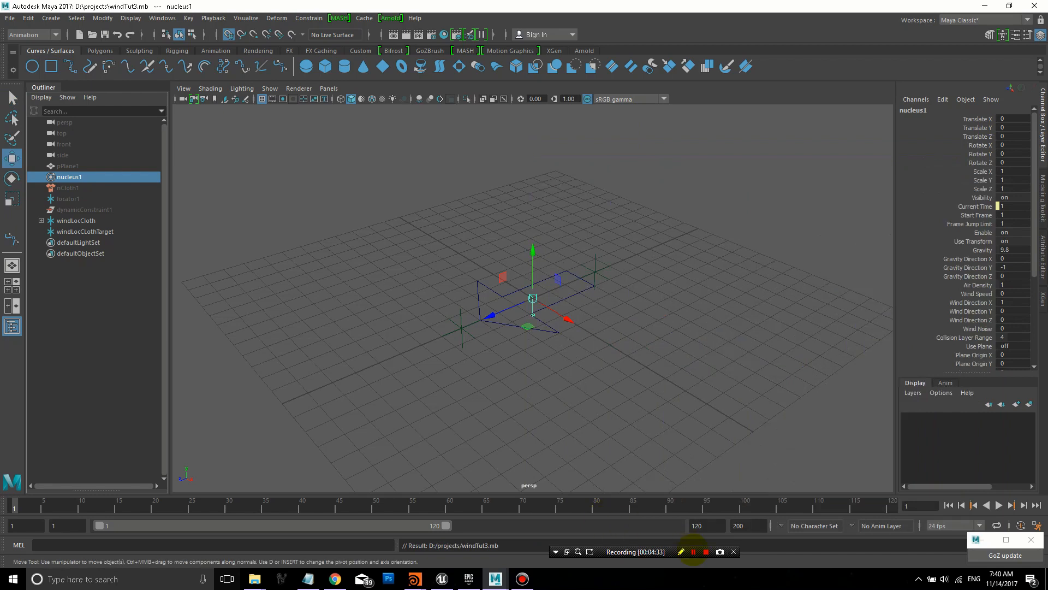
Step: Select windLocCloth, windLocClothTarget and nucleus1 together in the Outliner
{"action": "left_click", "coordinate": [492, 385]}
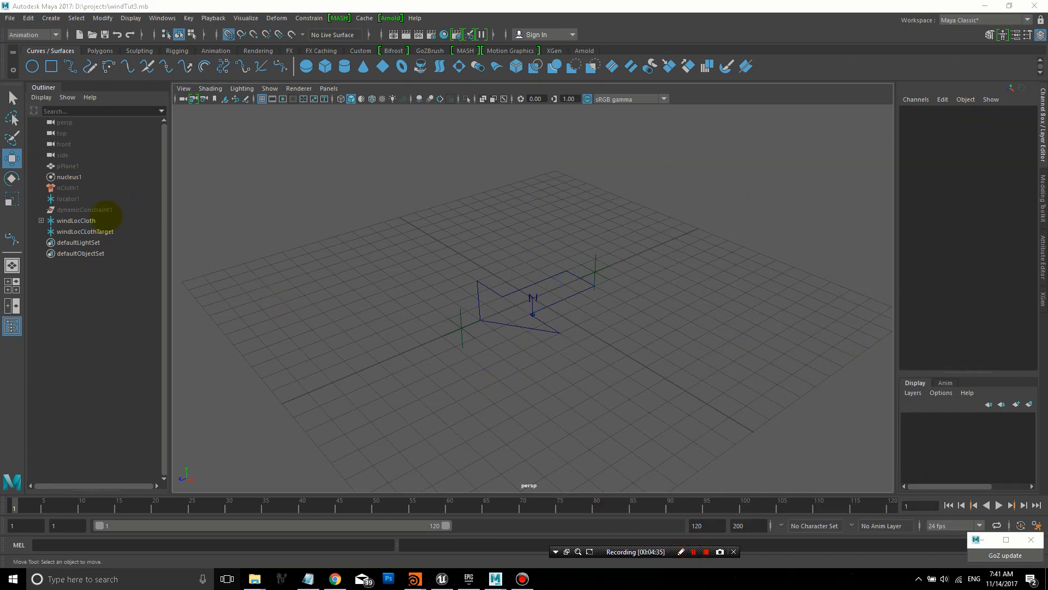
{"action": "left_click", "coordinate": [77, 221]}
{"action": "left_click", "coordinate": [69, 177], "text": "ctrl"}
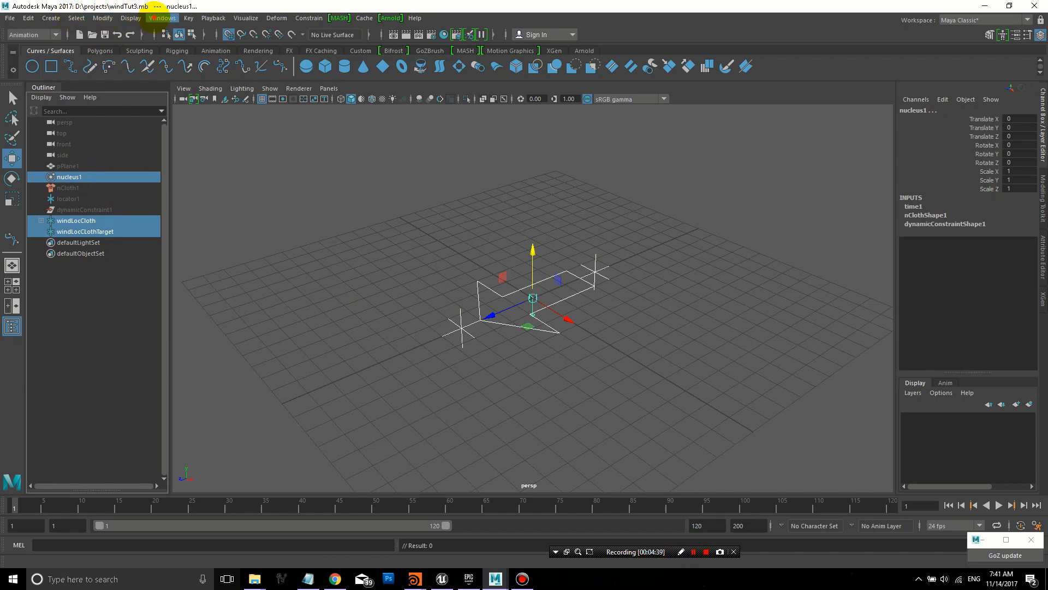
Step: Graph the selection in the Node Editor and push both locator shape nodes off to the right
{"action": "left_click", "coordinate": [161, 18]}
{"action": "left_click", "coordinate": [202, 142]}
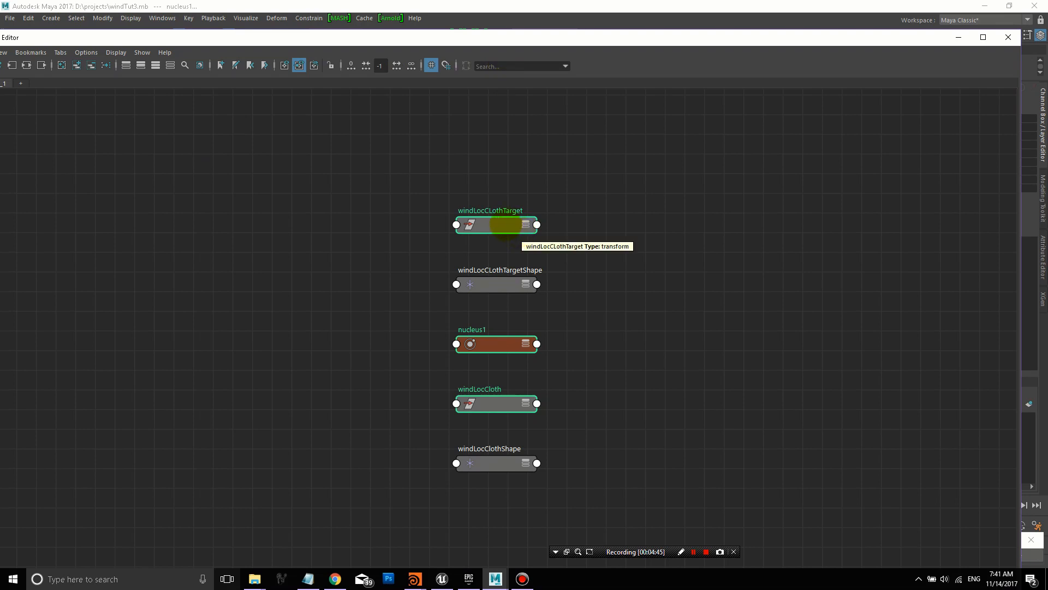
{"action": "left_click_drag", "start_coordinate": [508, 225], "coordinate": [330, 212]}
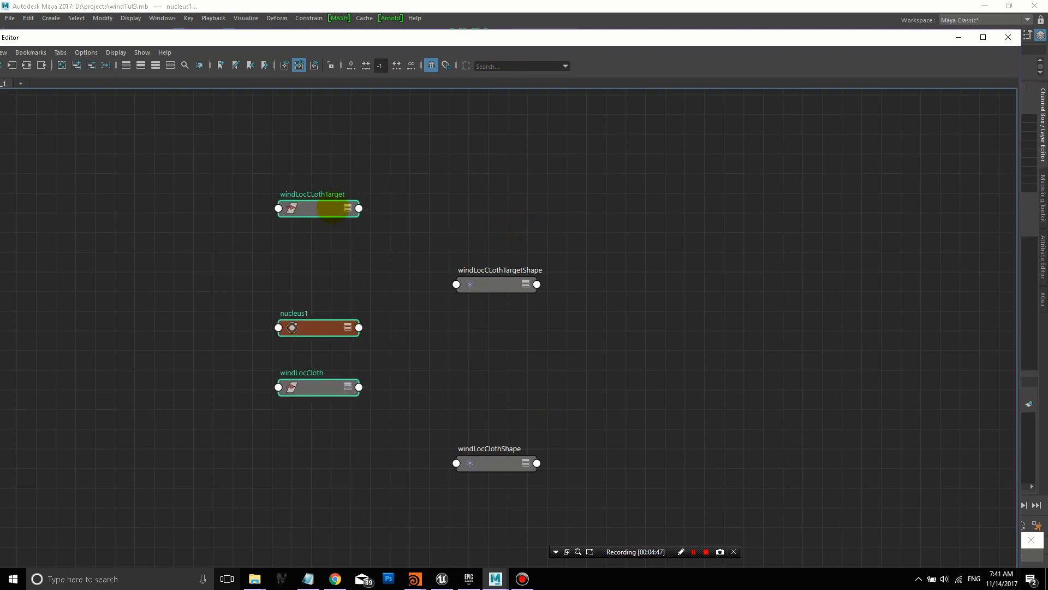
{"action": "left_click_drag", "start_coordinate": [492, 283], "coordinate": [493, 416]}
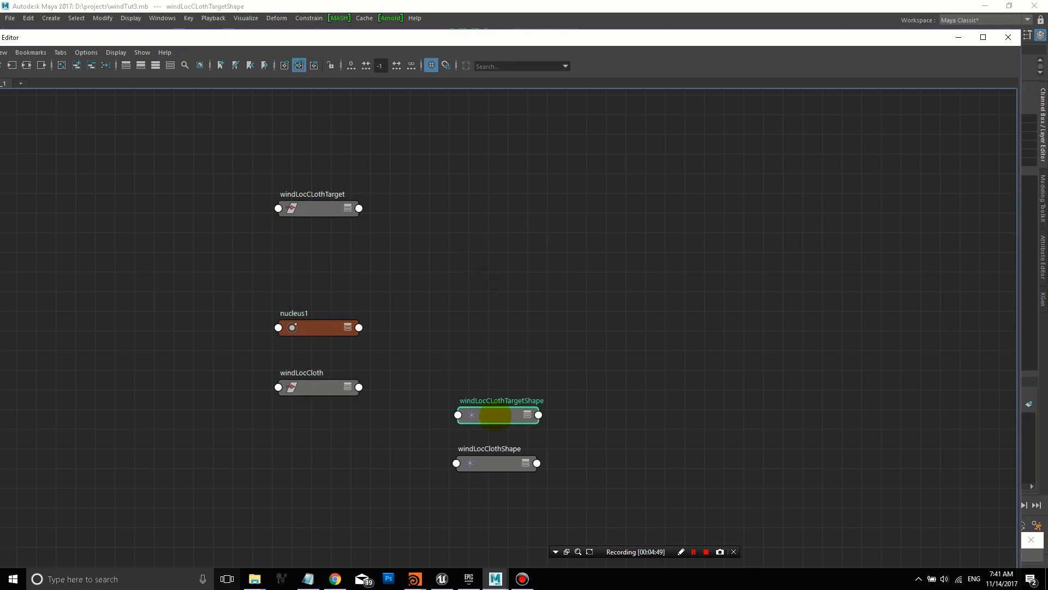
{"action": "left_click_drag", "start_coordinate": [444, 381], "coordinate": [544, 515]}
{"action": "left_click_drag", "start_coordinate": [500, 418], "coordinate": [1008, 320]}
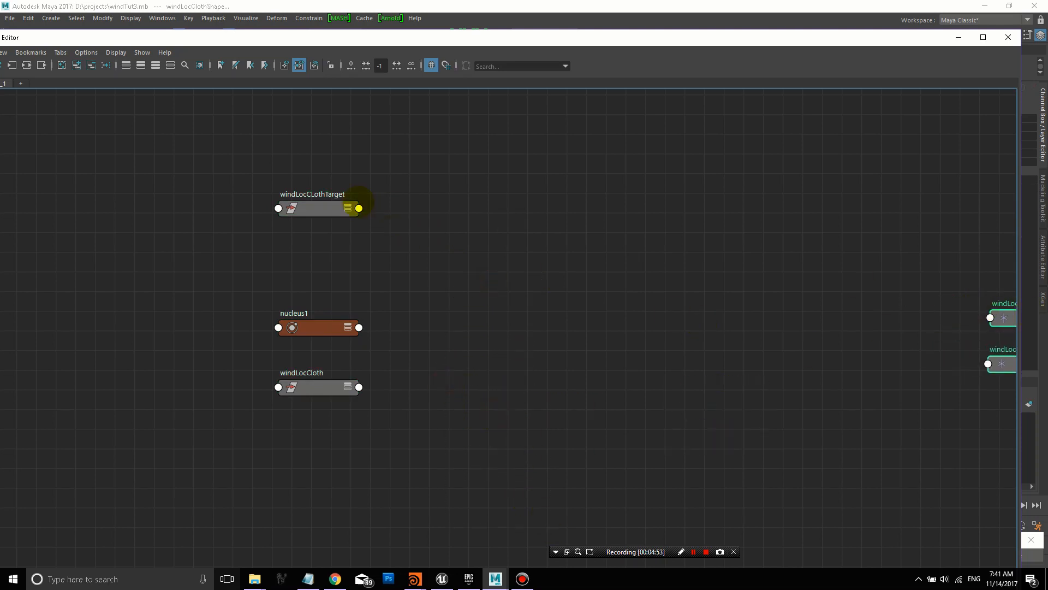
Step: Expand windLocCLothTarget, windLocCloth and nucleus1 to full attributes, locators left and nucleus1 upper right
{"action": "left_click", "coordinate": [359, 209]}
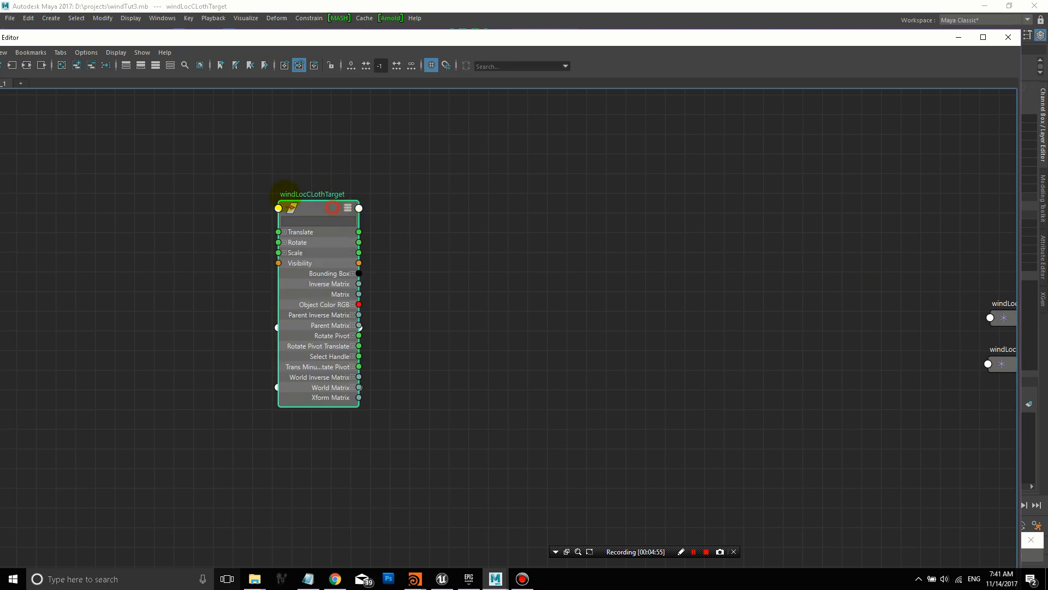
{"action": "left_click_drag", "start_coordinate": [285, 199], "coordinate": [147, 117]}
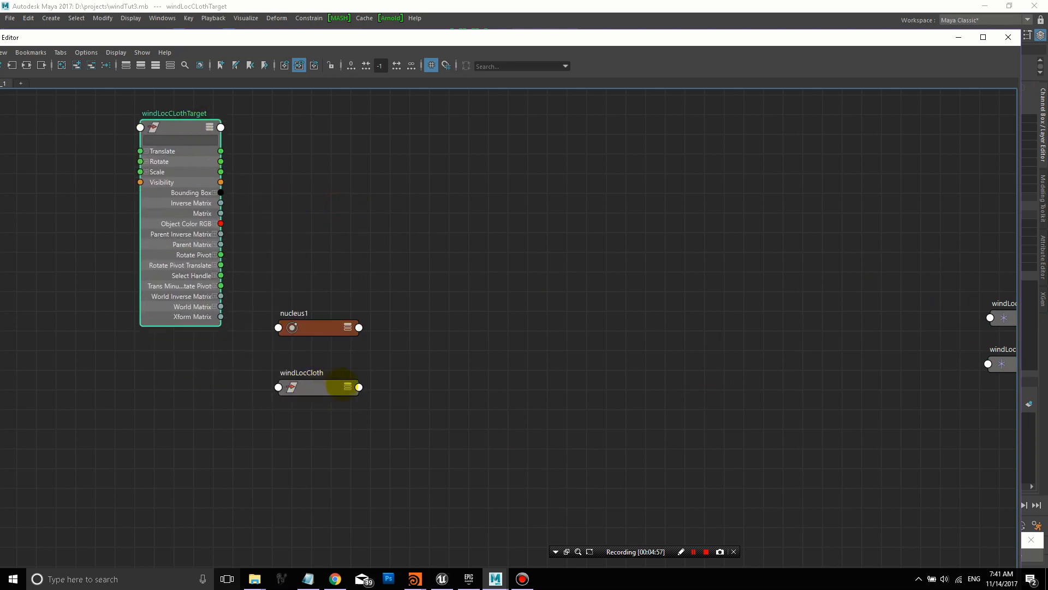
{"action": "left_click", "coordinate": [347, 387]}
{"action": "left_click_drag", "start_coordinate": [336, 389], "coordinate": [194, 356]}
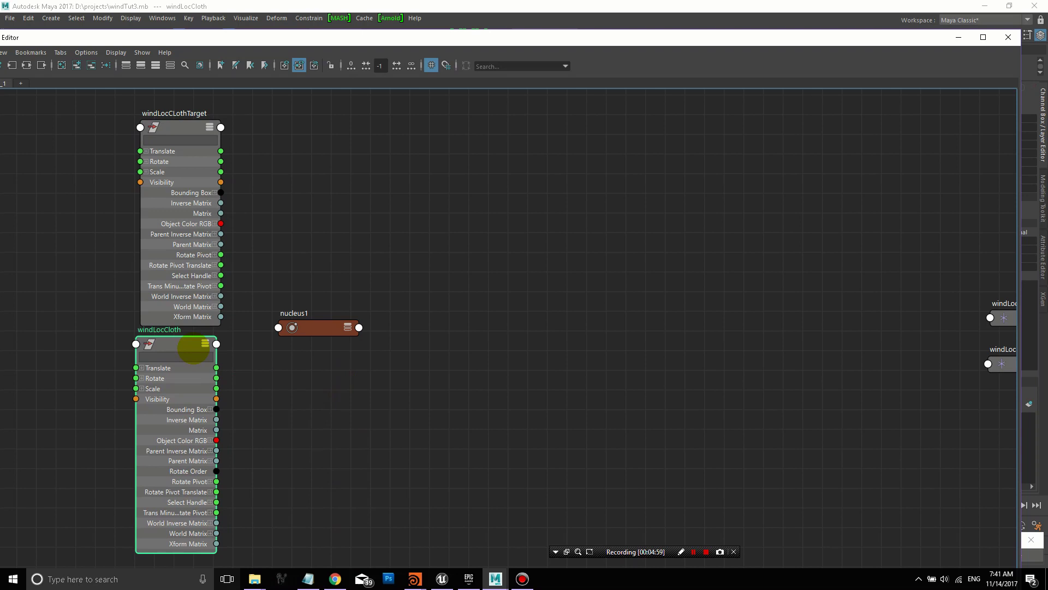
{"action": "left_click", "coordinate": [347, 327]}
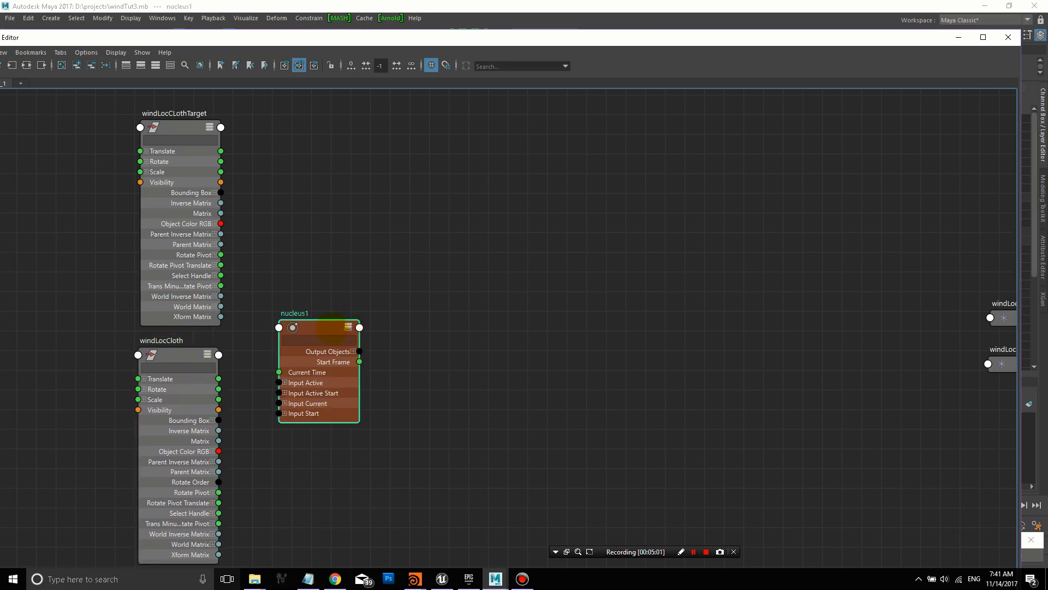
{"action": "left_click_drag", "start_coordinate": [331, 327], "coordinate": [647, 201]}
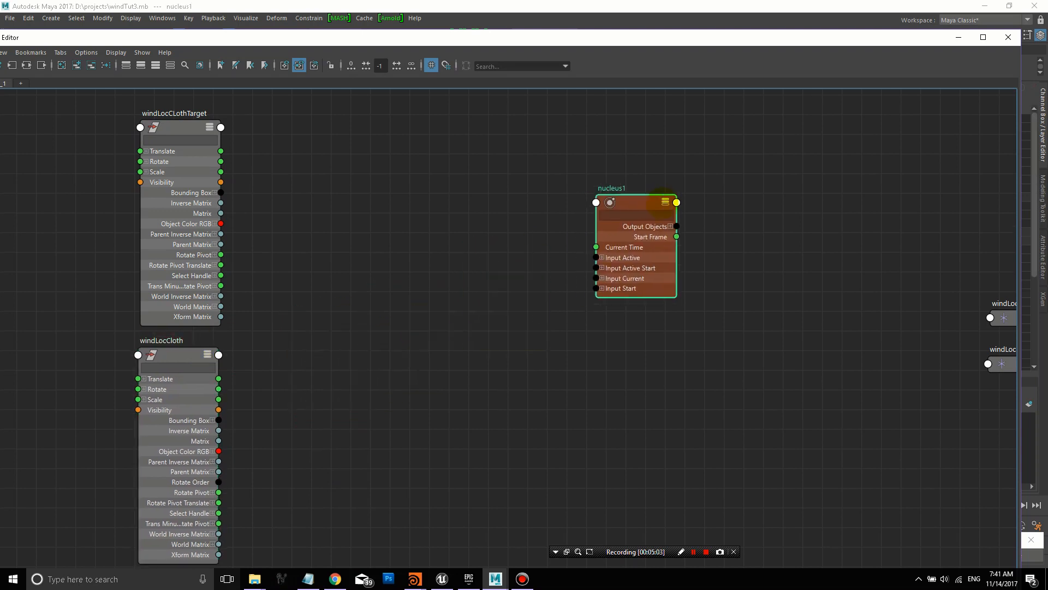
{"action": "left_click", "coordinate": [666, 201]}
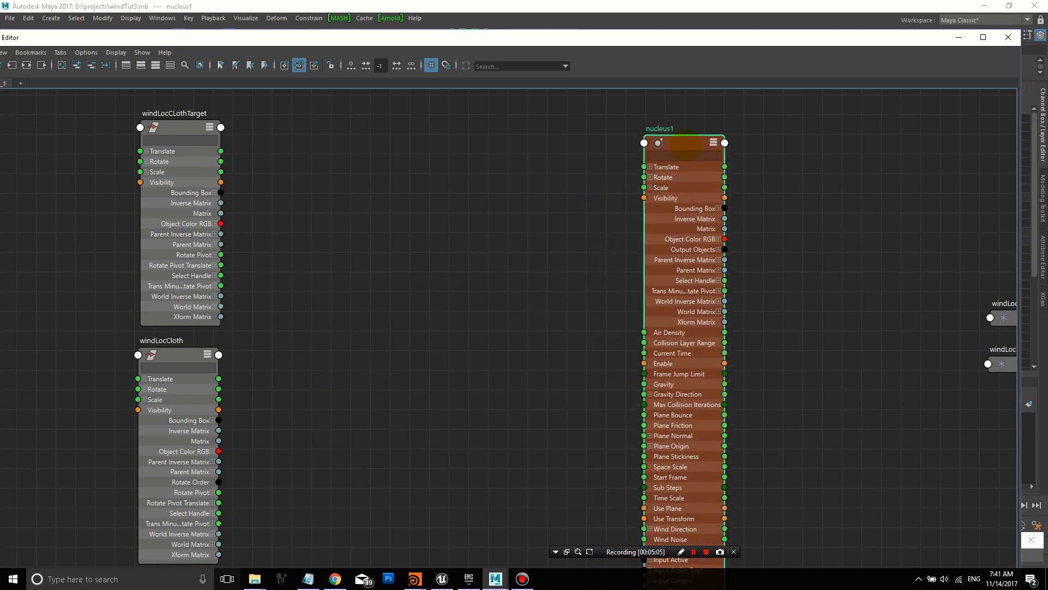
{"action": "left_click_drag", "start_coordinate": [637, 202], "coordinate": [781, 112]}
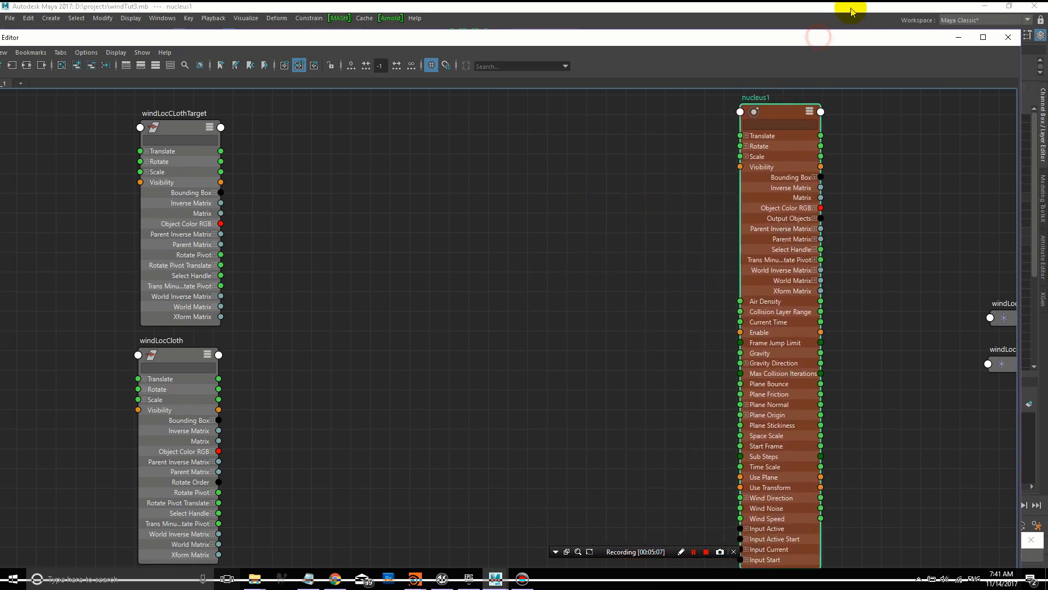
Step: Maximize the Node Editor and nudge the target and cloth nodes to the far left
{"action": "double_click", "coordinate": [819, 37]}
{"action": "left_click", "coordinate": [1011, 7]}
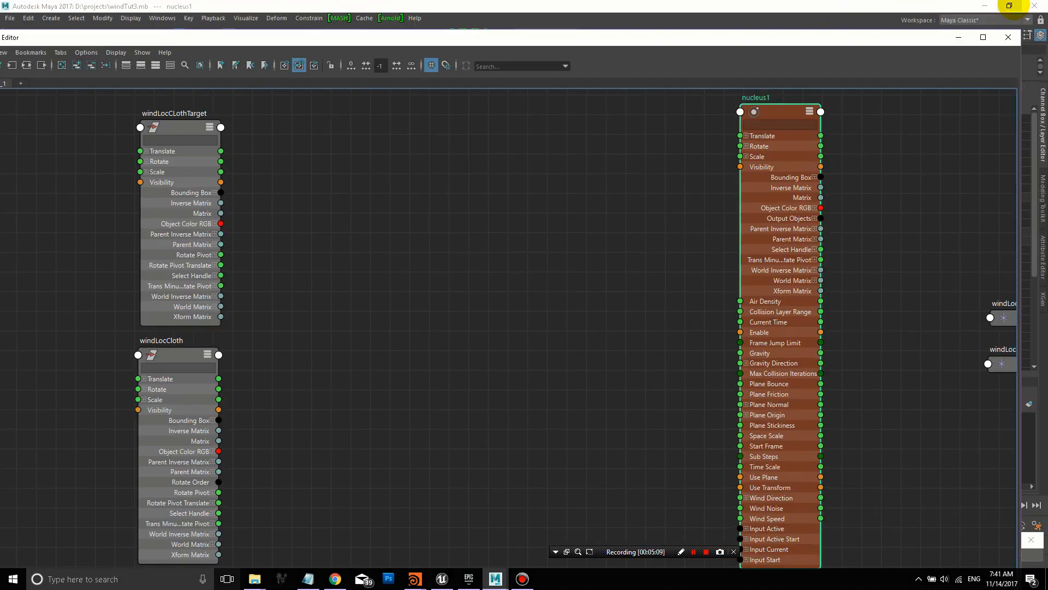
{"action": "left_click", "coordinate": [1011, 7]}
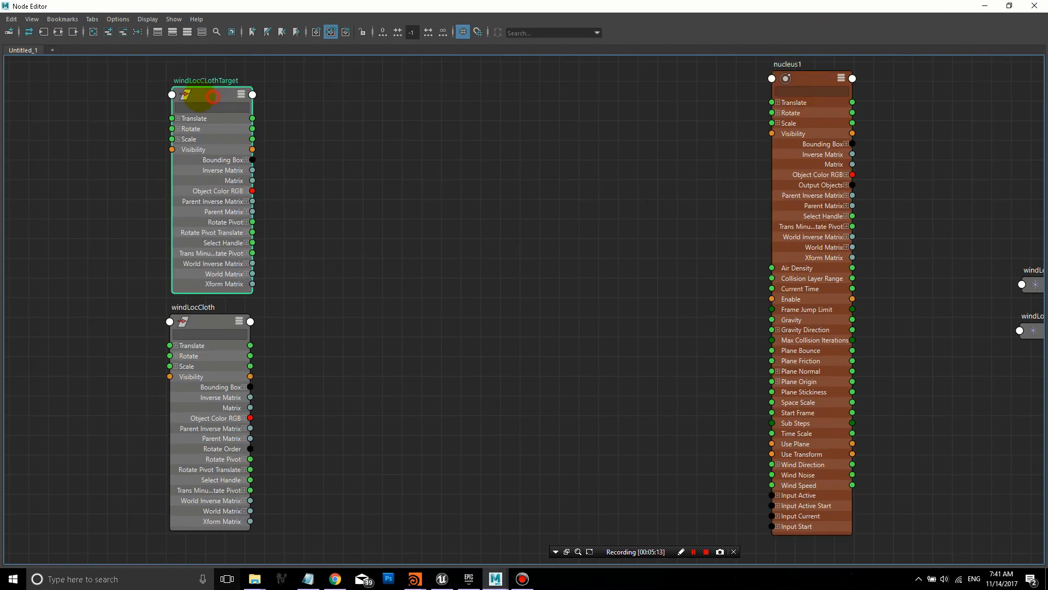
{"action": "left_click_drag", "start_coordinate": [215, 102], "coordinate": [199, 97]}
{"action": "left_click_drag", "start_coordinate": [211, 321], "coordinate": [114, 335]}
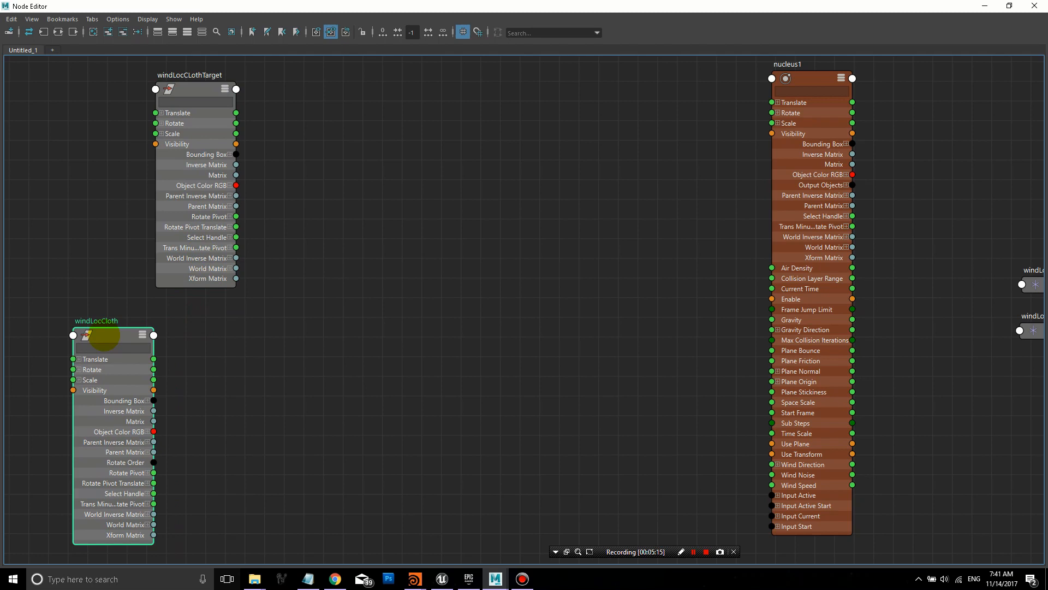
{"action": "left_click_drag", "start_coordinate": [205, 90], "coordinate": [113, 87]}
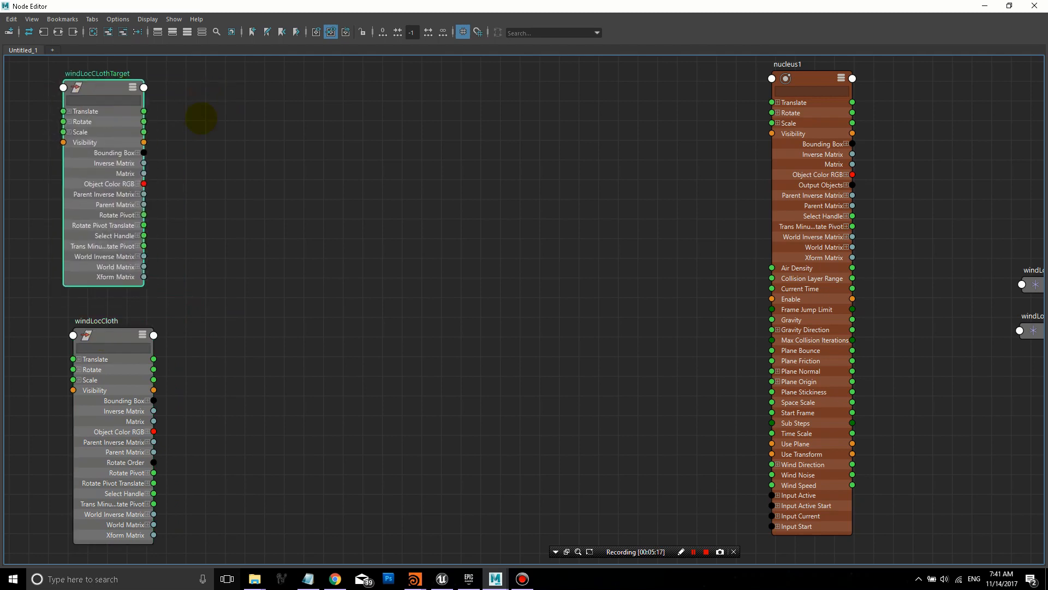
Step: Create pointMatrixMult1 via Tab, show its output and move it up beside the target
{"action": "left_click", "coordinate": [262, 148]}
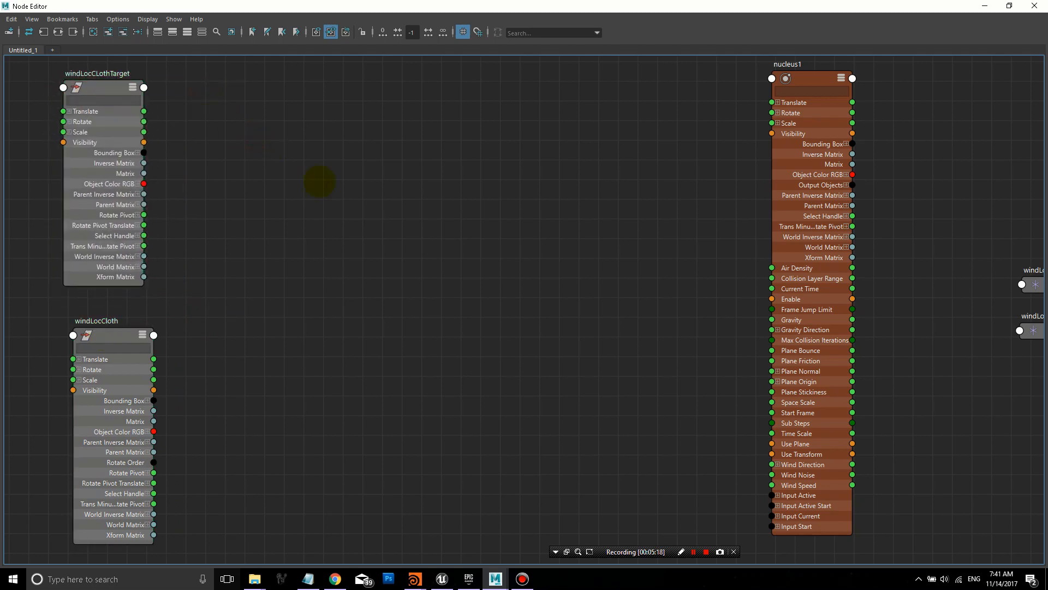
{"action": "key", "text": "Tab"}
{"action": "type", "text": "poin"}
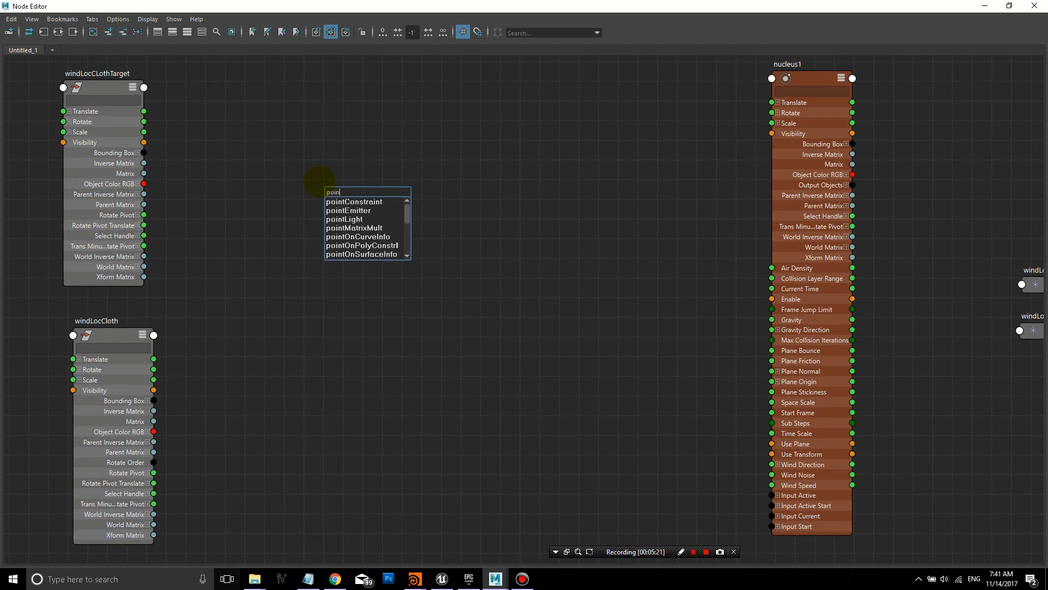
{"action": "type", "text": "tMa"}
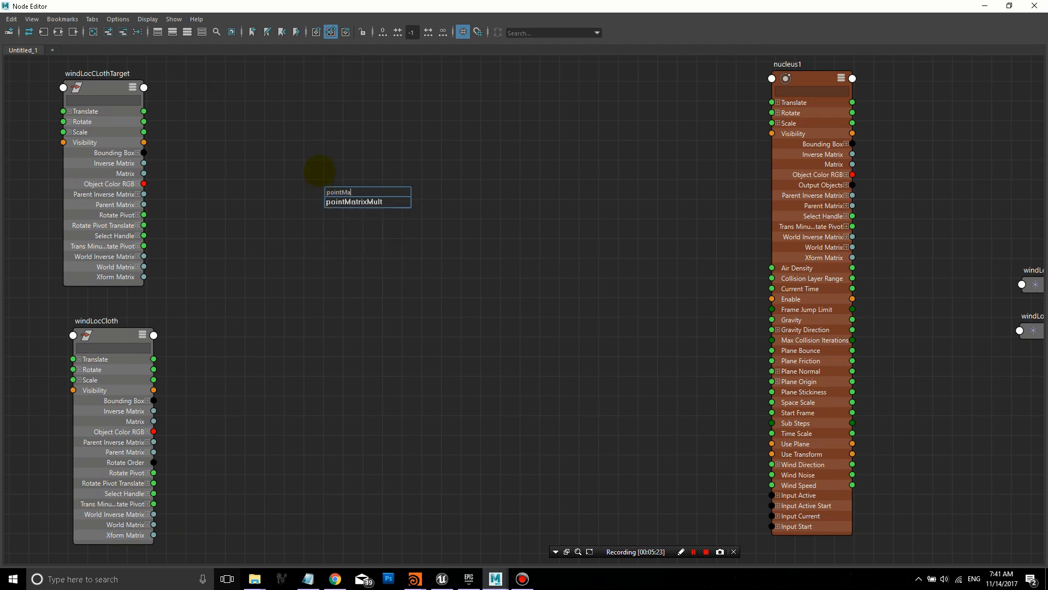
{"action": "key", "text": "Return"}
{"action": "left_click", "coordinate": [393, 196]}
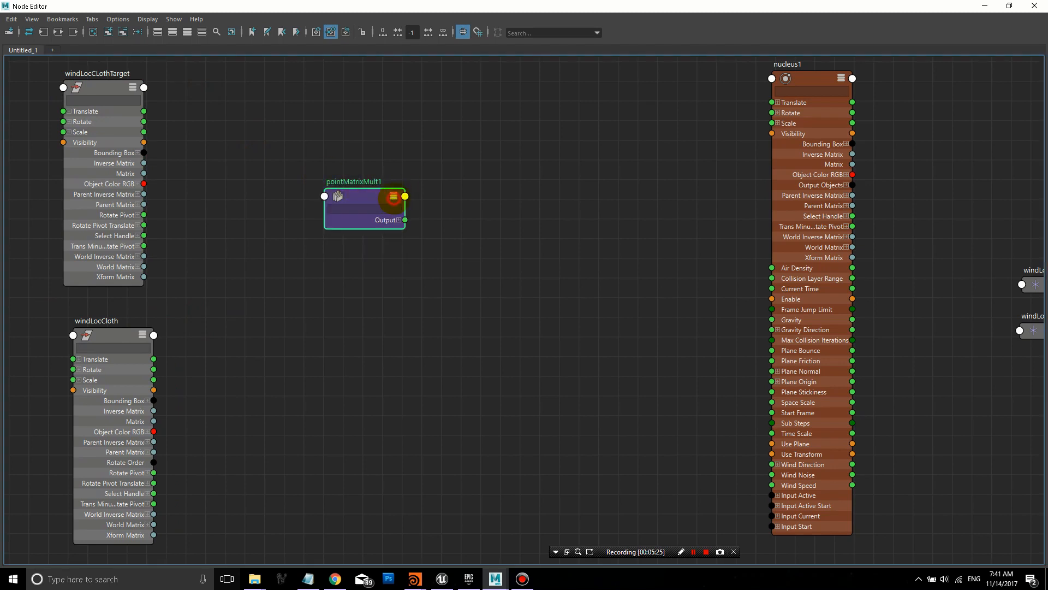
{"action": "left_click_drag", "start_coordinate": [381, 198], "coordinate": [371, 155]}
Step: Create a second pointMatrixMult node the same way
{"action": "left_click", "coordinate": [342, 404]}
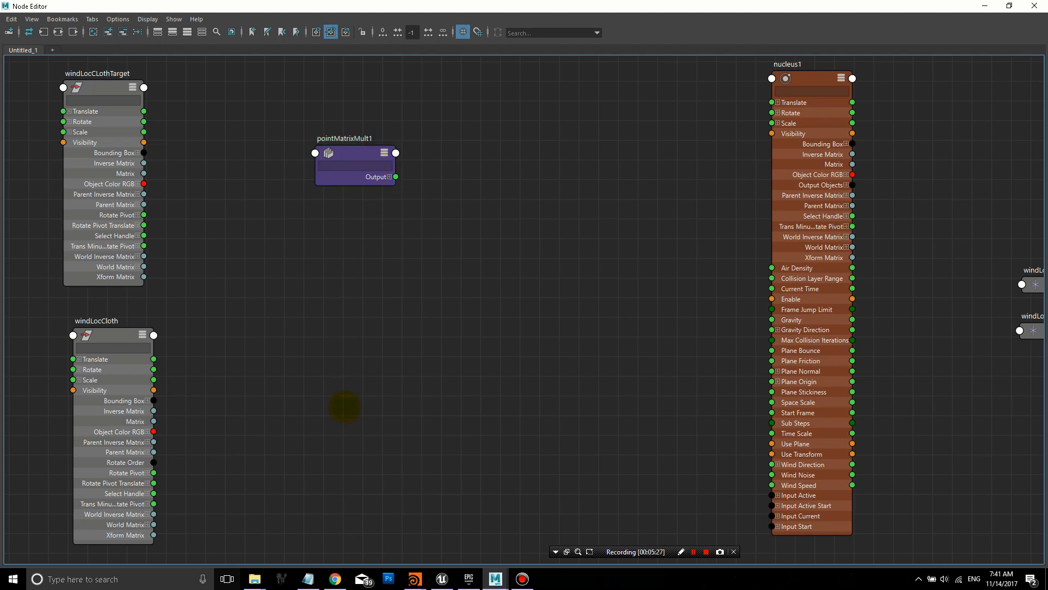
{"action": "key", "text": "Tab"}
{"action": "type", "text": "poin"}
{"action": "type", "text": "tMatrixMult"}
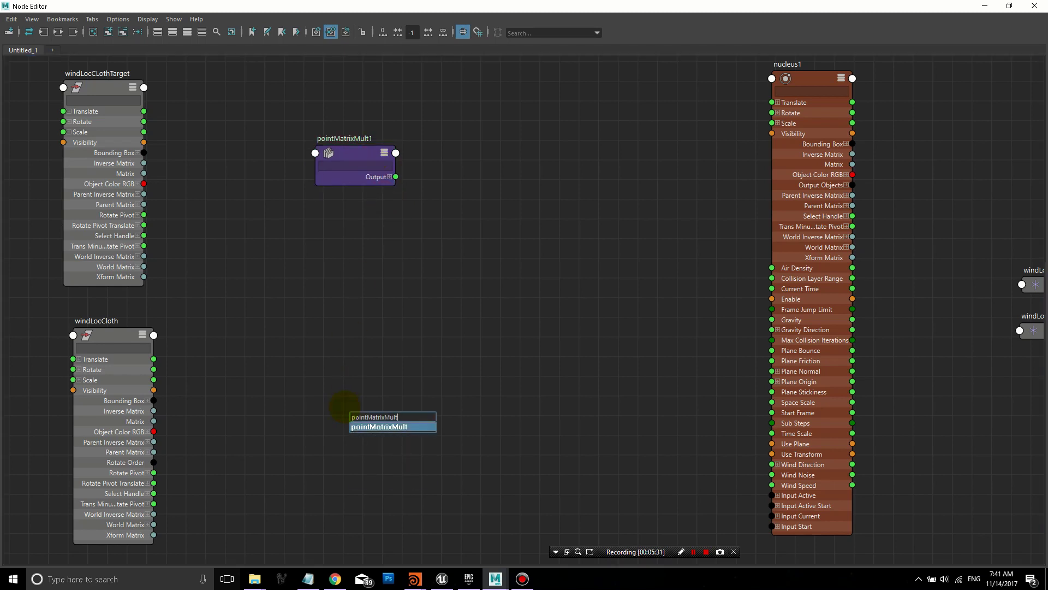
{"action": "key", "text": "Return"}
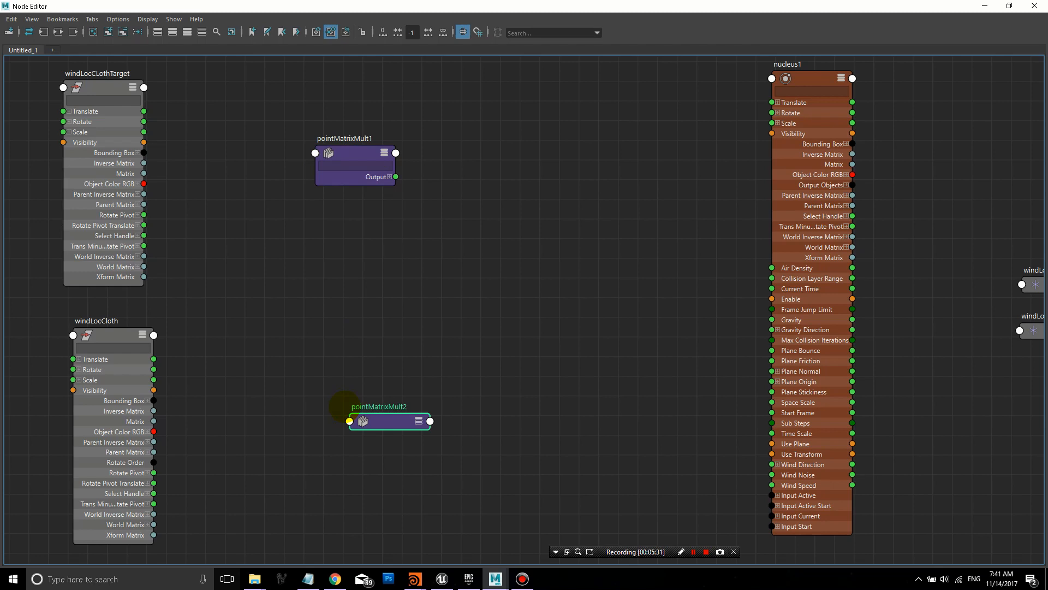
Step: Connect windLocClothTarget Translate and Parent Matrix[0] to pointMatrixMult1 In Point and In Matrix
{"action": "left_click", "coordinate": [419, 421]}
{"action": "left_click_drag", "start_coordinate": [401, 423], "coordinate": [385, 382]}
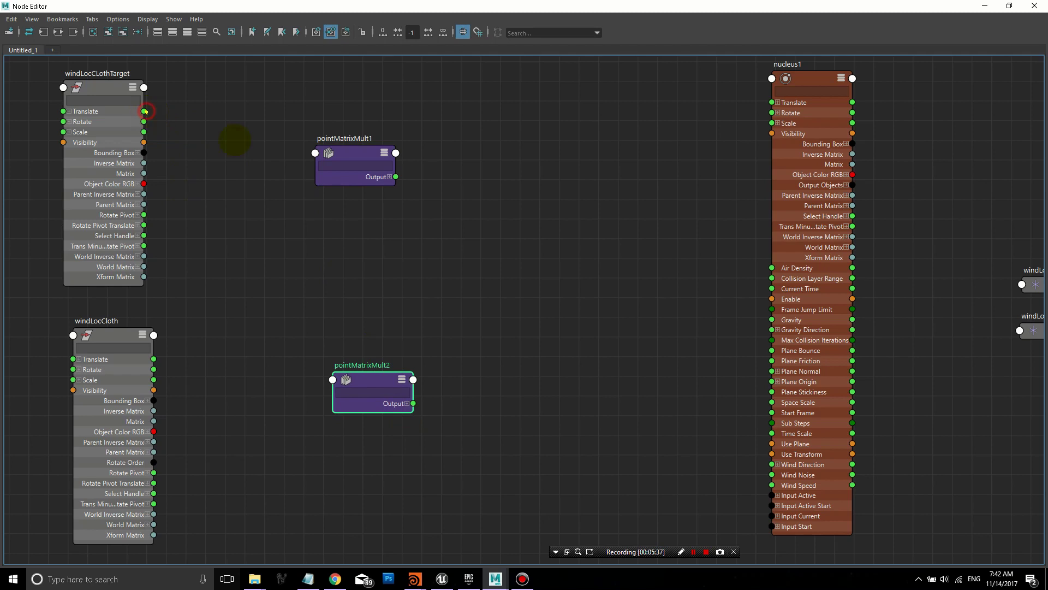
{"action": "left_click_drag", "start_coordinate": [144, 111], "coordinate": [315, 153]}
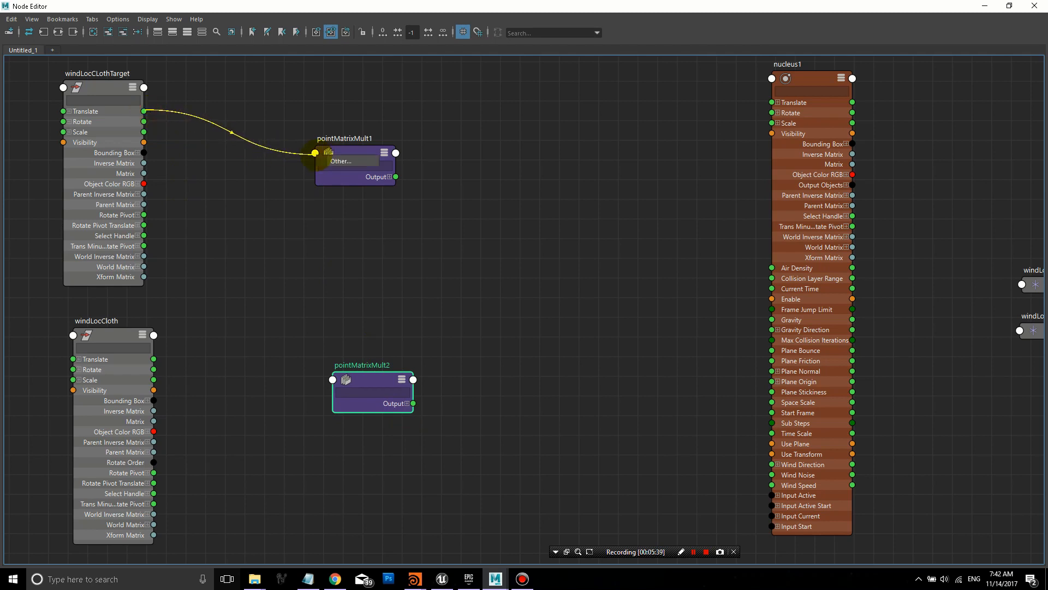
{"action": "left_click", "coordinate": [339, 161]}
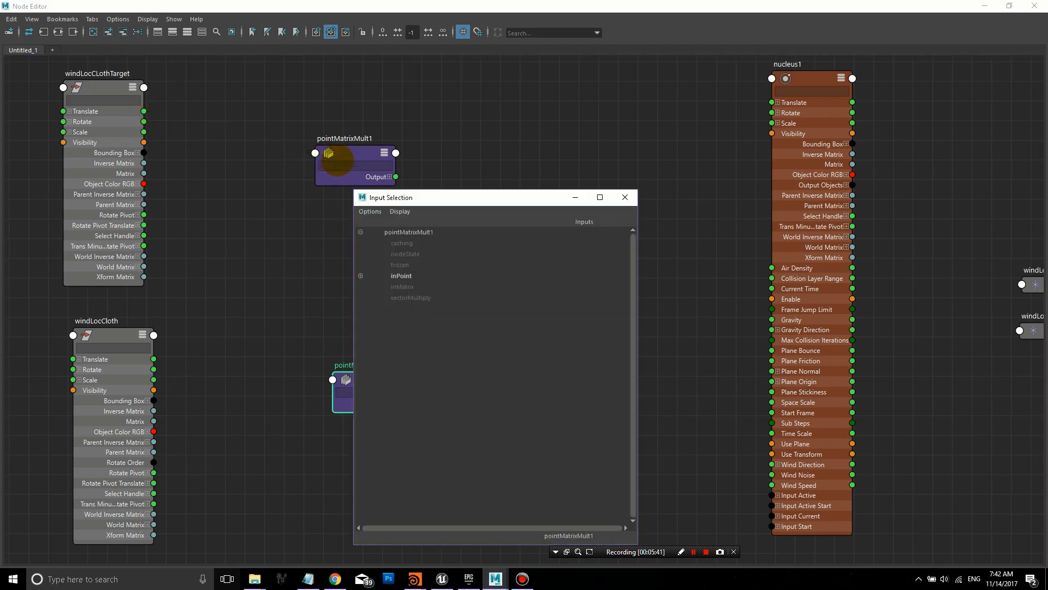
{"action": "left_click", "coordinate": [402, 276]}
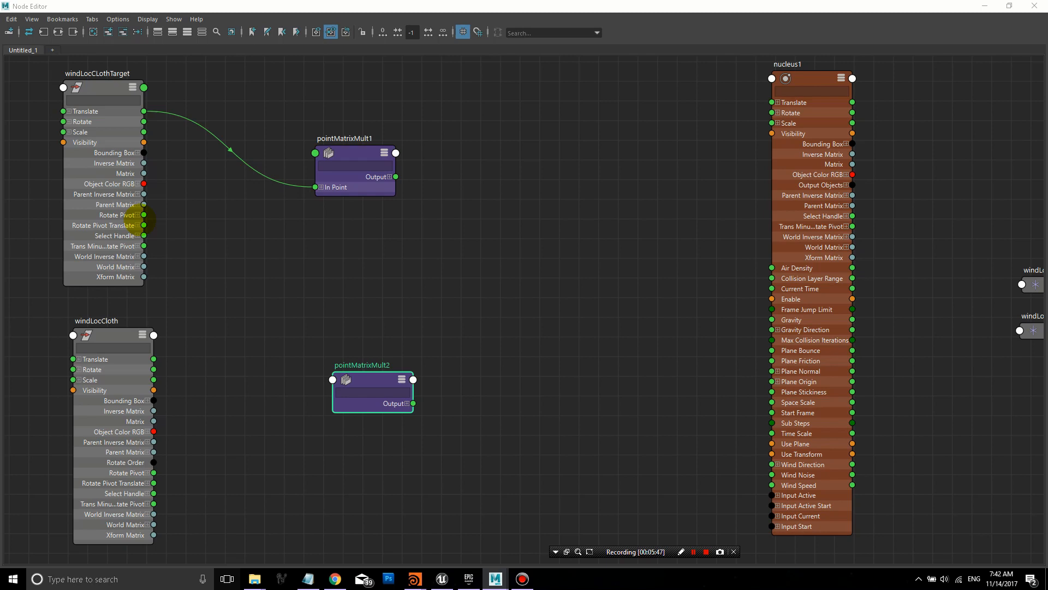
{"action": "left_click", "coordinate": [143, 205]}
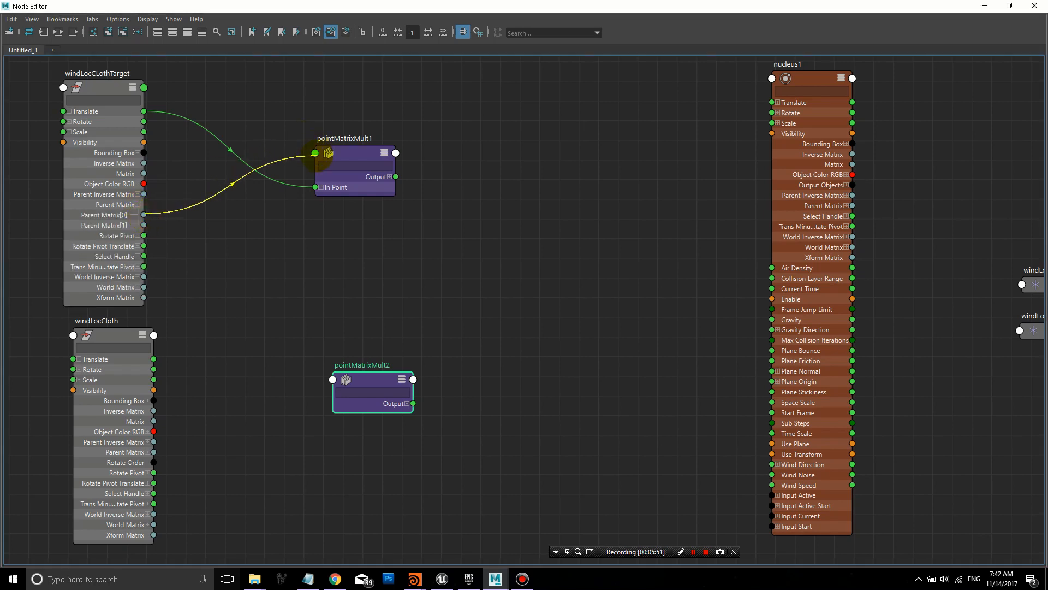
{"action": "left_click_drag", "start_coordinate": [143, 214], "coordinate": [315, 153]}
{"action": "left_click", "coordinate": [338, 162]}
{"action": "left_click", "coordinate": [398, 286]}
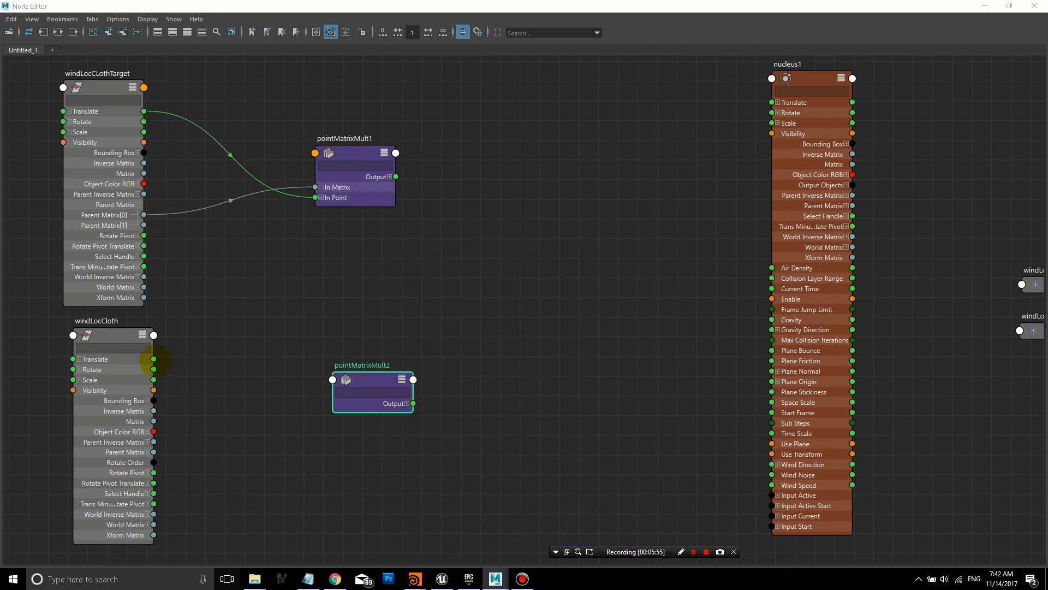
Step: Connect windLocCloth Translate and Parent Matrix[0] to pointMatrixMult2 In Point and In Matrix
{"action": "left_click_drag", "start_coordinate": [154, 359], "coordinate": [332, 380]}
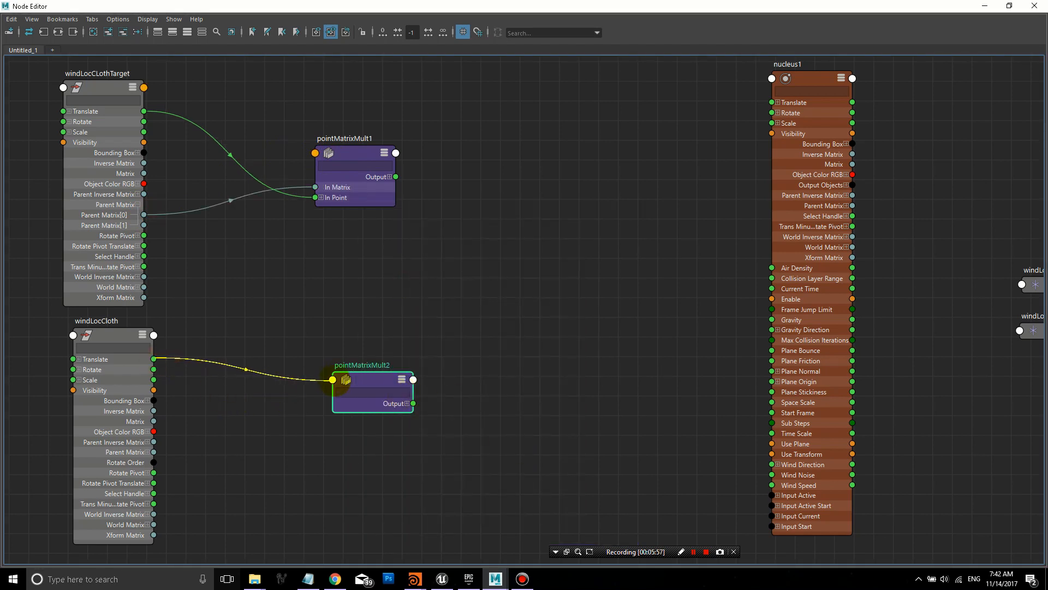
{"action": "left_click", "coordinate": [333, 379]}
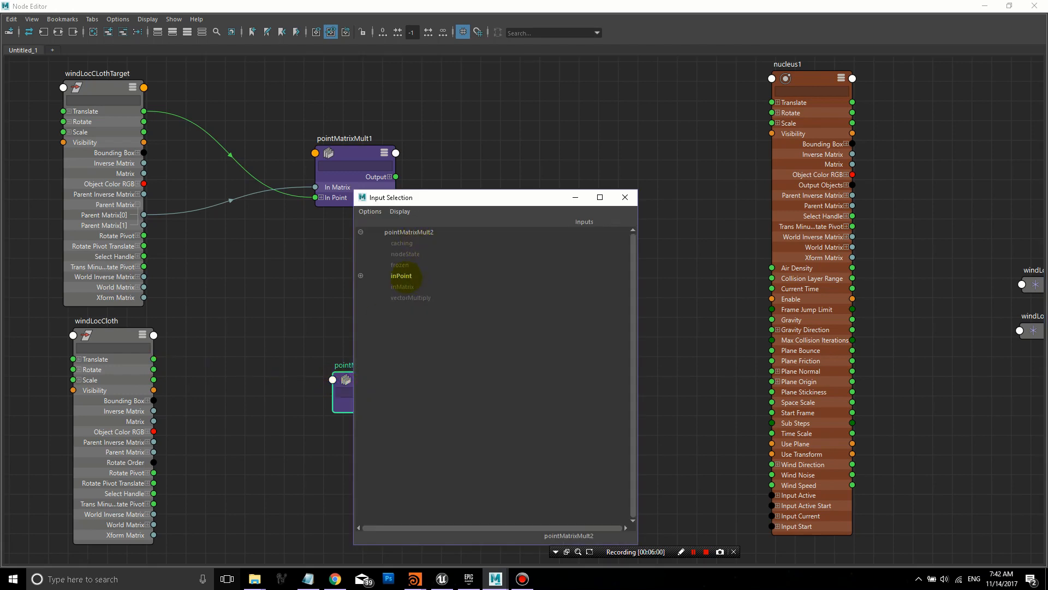
{"action": "left_click", "coordinate": [401, 276]}
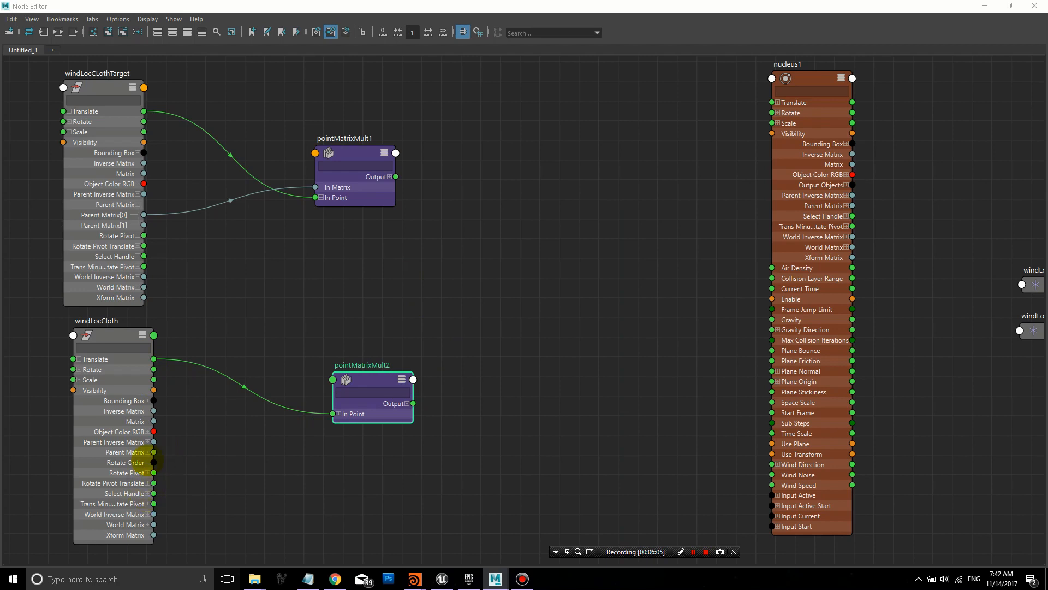
{"action": "left_click", "coordinate": [153, 452]}
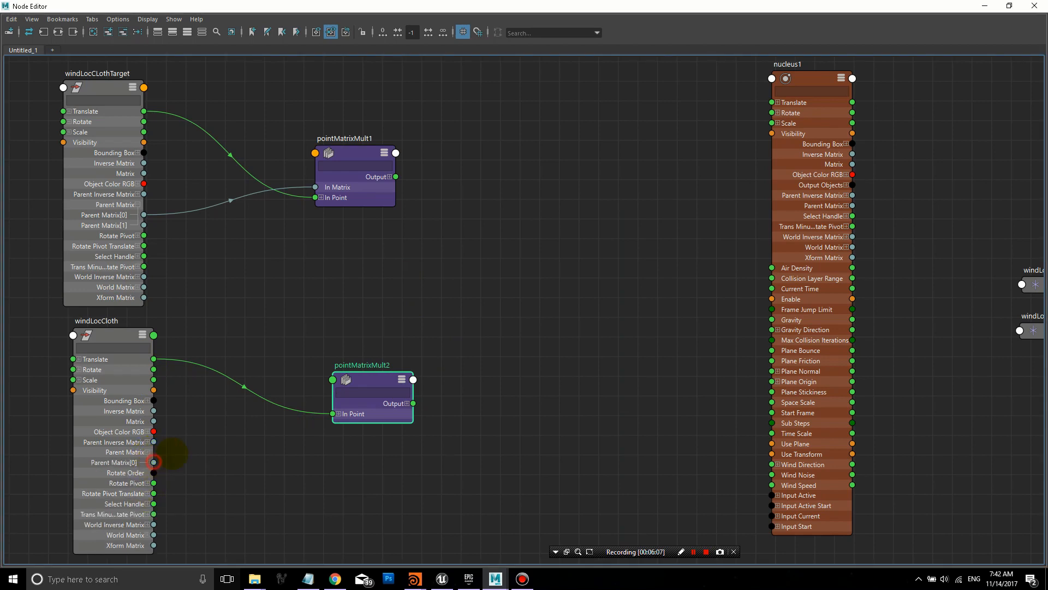
{"action": "left_click_drag", "start_coordinate": [153, 463], "coordinate": [332, 379]}
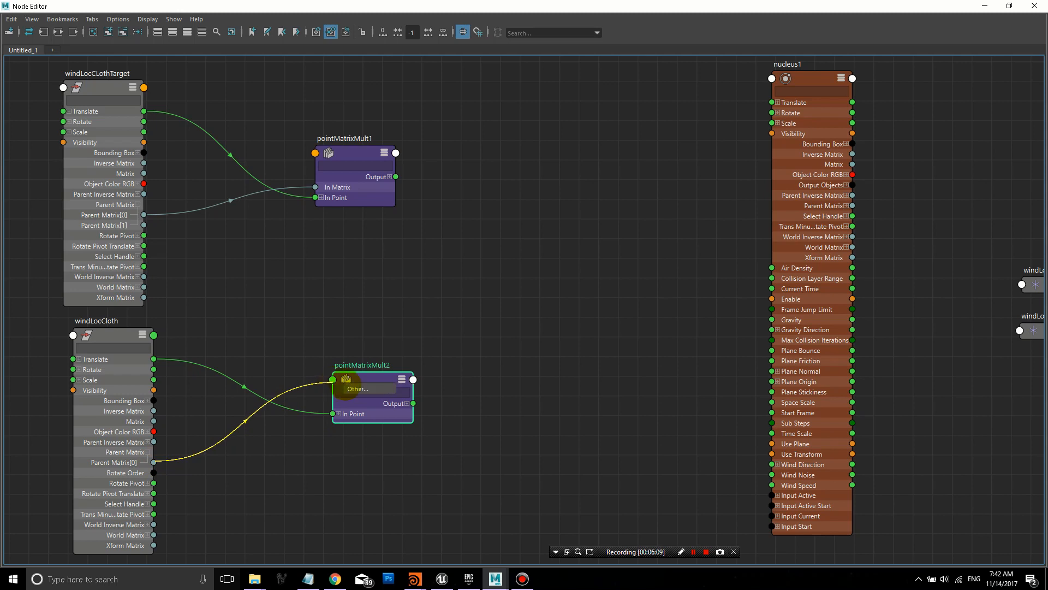
{"action": "left_click", "coordinate": [357, 388]}
{"action": "left_click", "coordinate": [426, 283]}
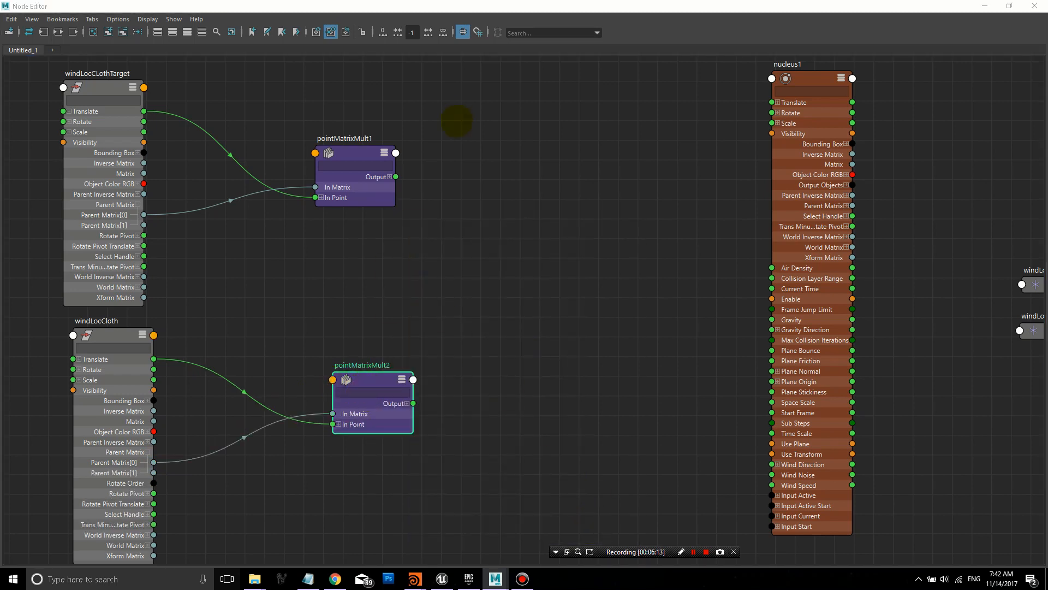
Step: Move both pointMatrixMult nodes closer to the locators
{"action": "left_click_drag", "start_coordinate": [457, 121], "coordinate": [340, 420]}
{"action": "left_click_drag", "start_coordinate": [365, 381], "coordinate": [271, 383]}
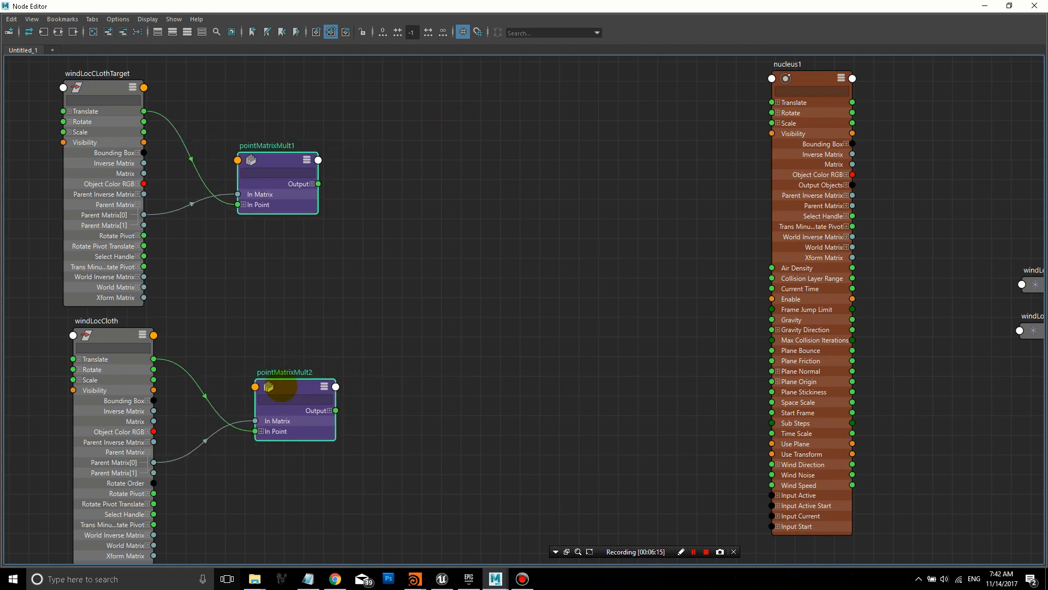
{"action": "left_click", "coordinate": [347, 354]}
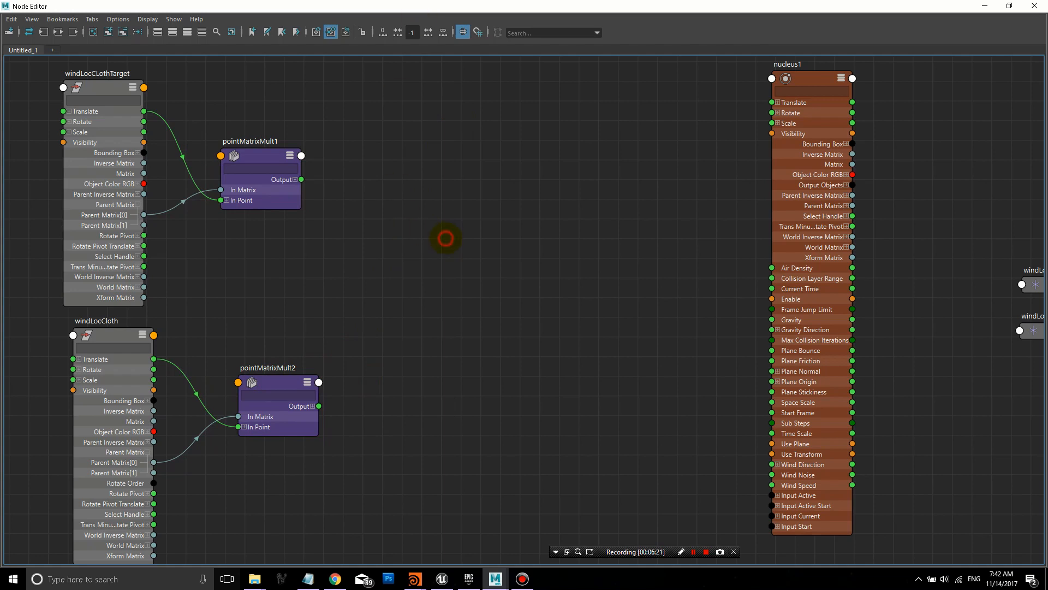
Step: Create distanceBetween1, place it low in the graph and show its attributes
{"action": "key", "text": "Tab"}
{"action": "type", "text": "dista"}
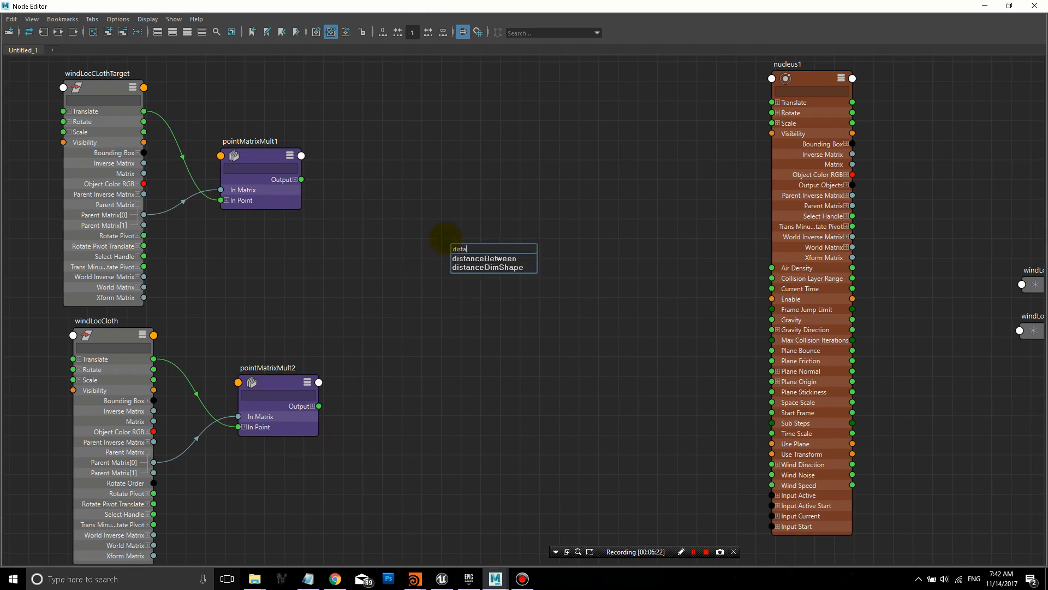
{"action": "left_click", "coordinate": [471, 257]}
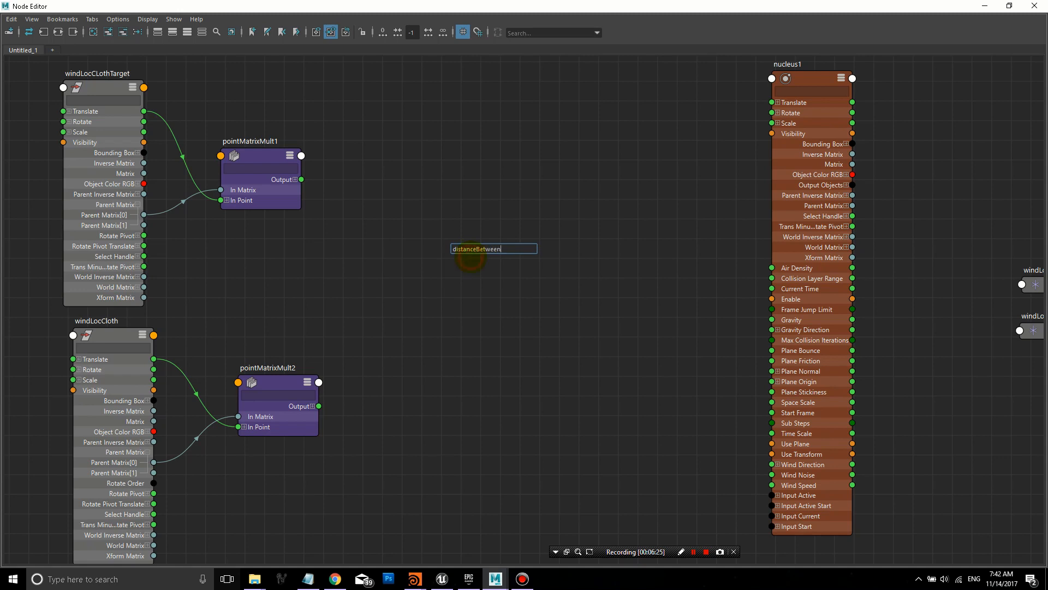
{"action": "key", "text": "Return"}
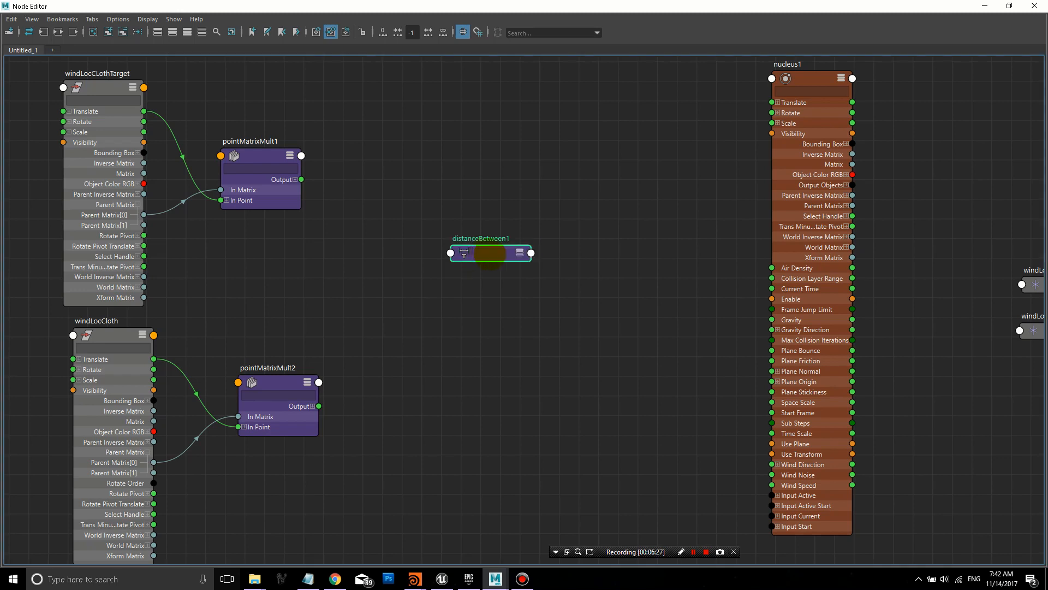
{"action": "left_click_drag", "start_coordinate": [489, 253], "coordinate": [472, 409]}
{"action": "key", "text": "3"}
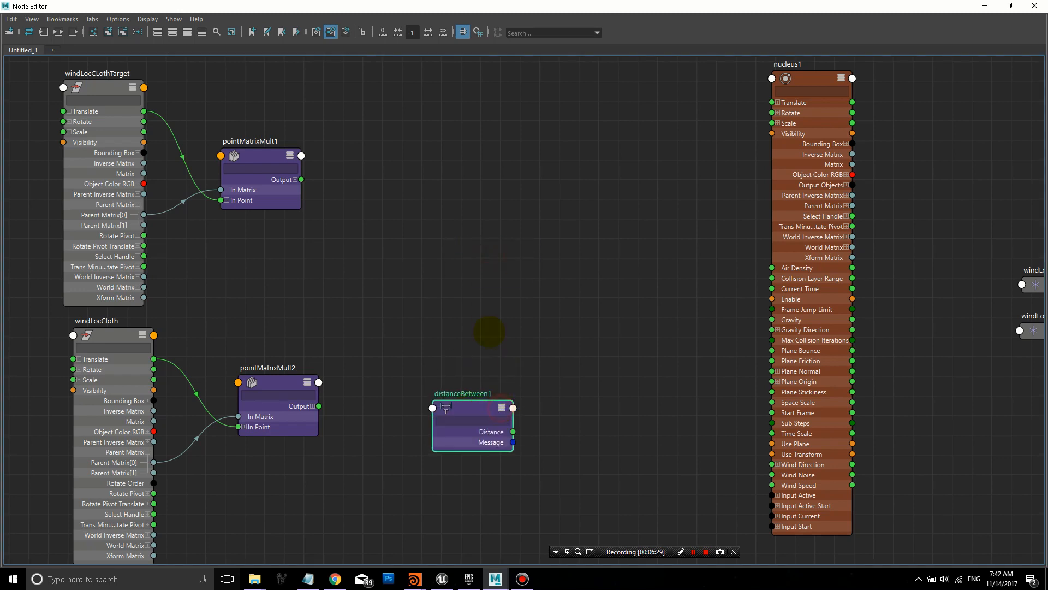
{"action": "left_click", "coordinate": [479, 252]}
Step: Create plusMinusAverage1 with attributes shown, placed between the matrix nodes and nucleus1
{"action": "key", "text": "Tab"}
{"action": "type", "text": "p"}
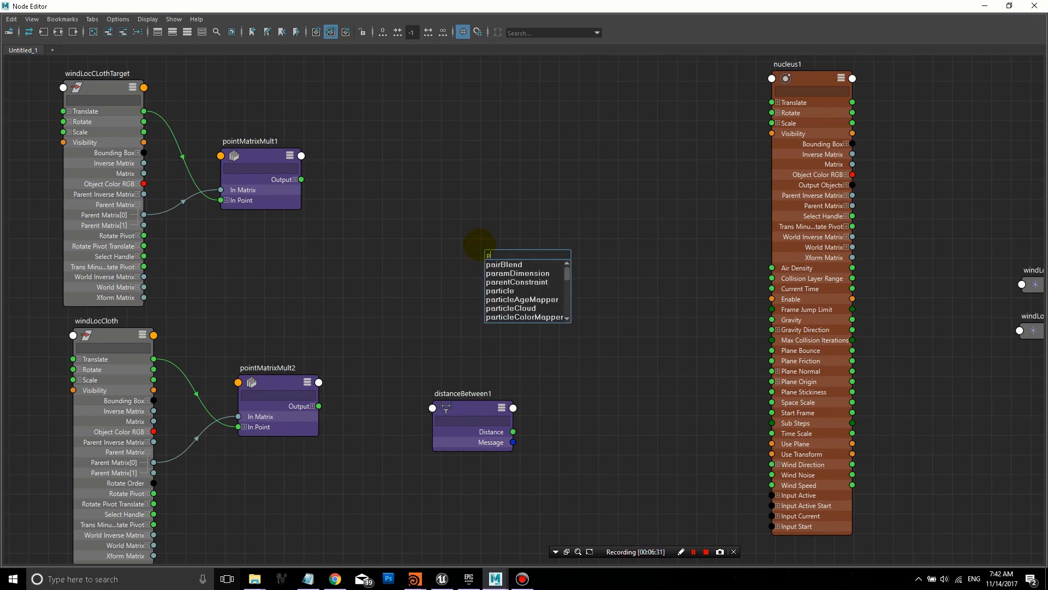
{"action": "type", "text": "lusM"}
{"action": "left_click", "coordinate": [499, 265]}
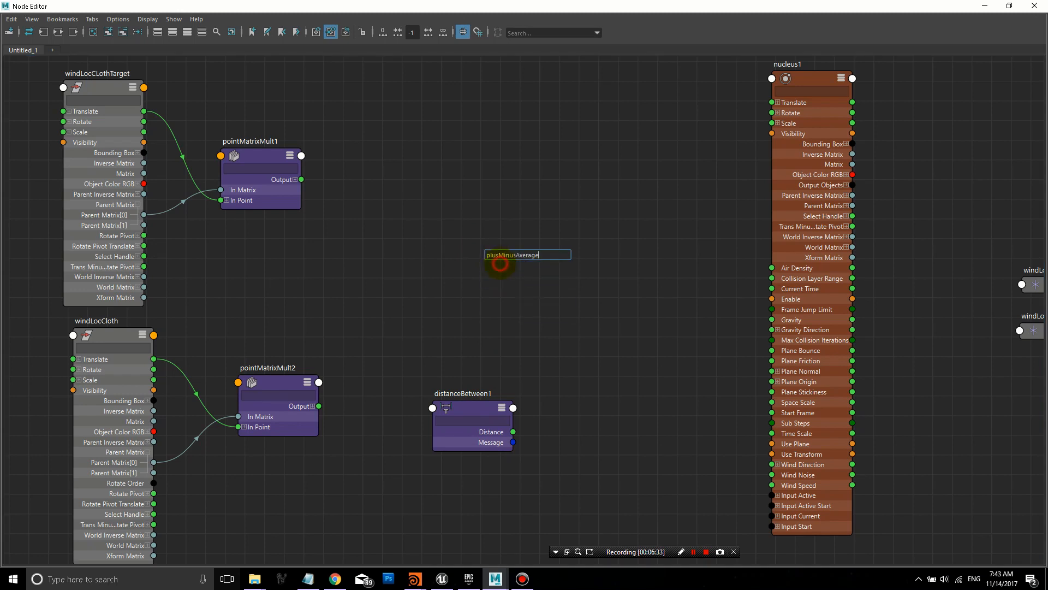
{"action": "key", "text": "Return"}
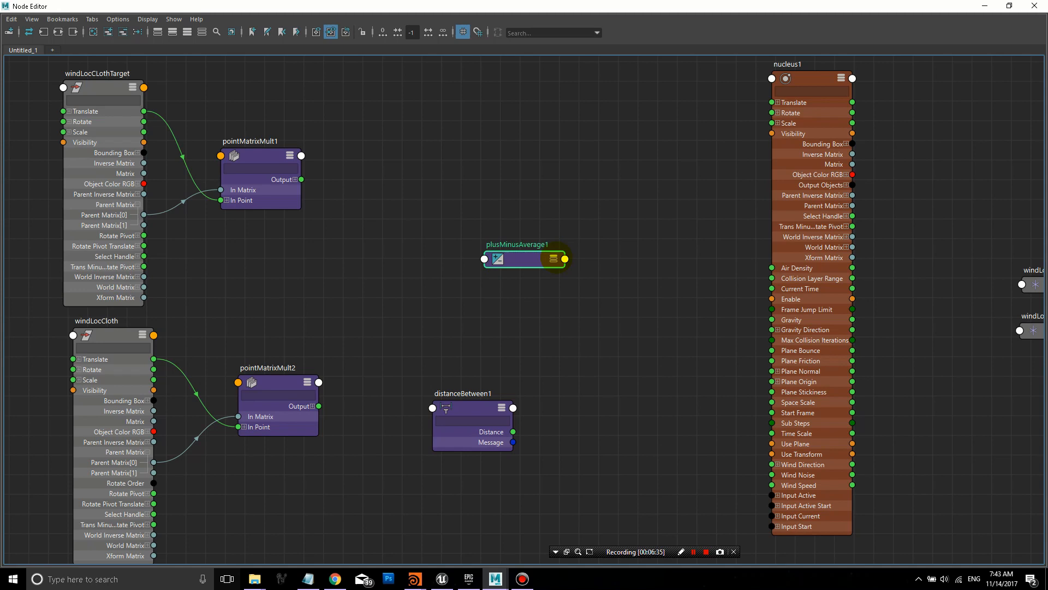
{"action": "left_click", "coordinate": [554, 259]}
{"action": "mouse_move", "coordinate": [533, 259]}
{"action": "left_mouse_down"}
{"action": "mouse_move", "coordinate": [483, 191]}
{"action": "mouse_move", "coordinate": [466, 183]}
{"action": "left_mouse_up"}
{"action": "left_click", "coordinate": [631, 293]}
Step: Create multiplyDivide1 in full view and expand pointMatrixMult1 Output into X, Y, Z
{"action": "key", "text": "Tab"}
{"action": "type", "text": "m"}
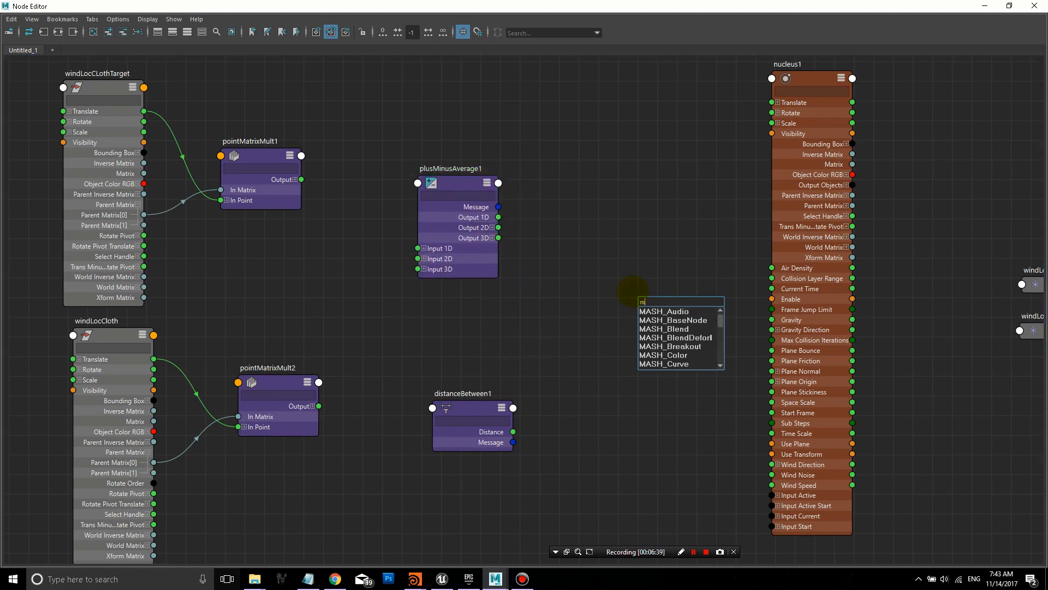
{"action": "type", "text": "ultiplyDivide"}
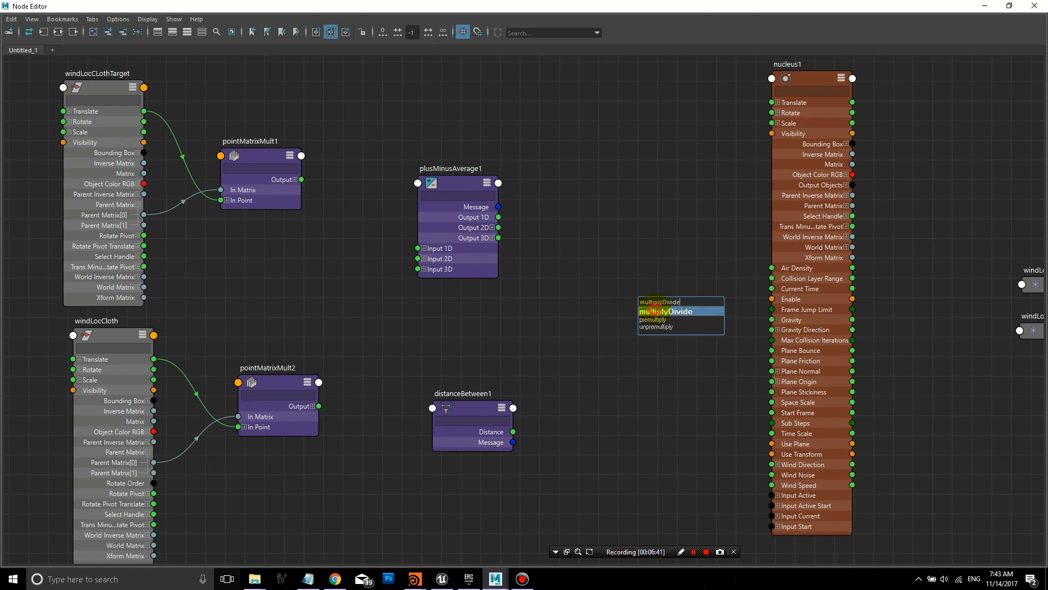
{"action": "left_click", "coordinate": [665, 311]}
{"action": "key", "text": "Return"}
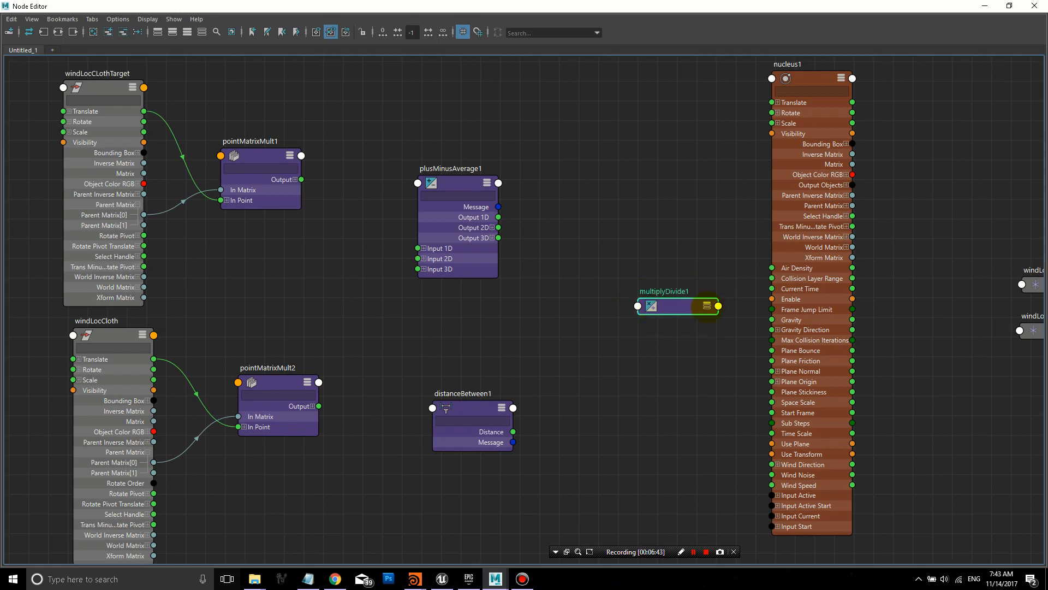
{"action": "left_click", "coordinate": [707, 307]}
{"action": "left_click", "coordinate": [707, 307]}
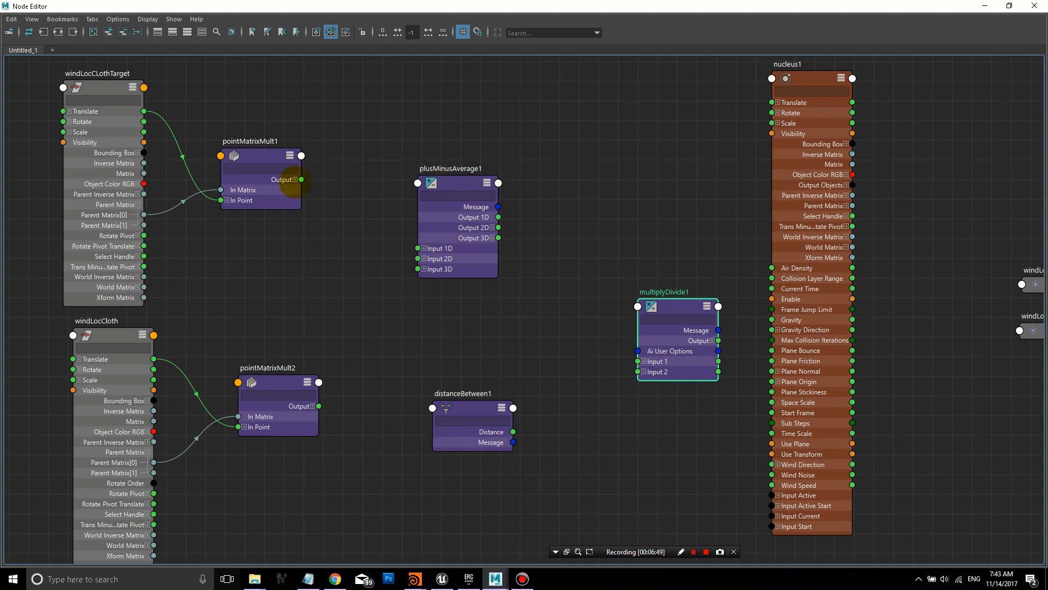
{"action": "left_click", "coordinate": [294, 179]}
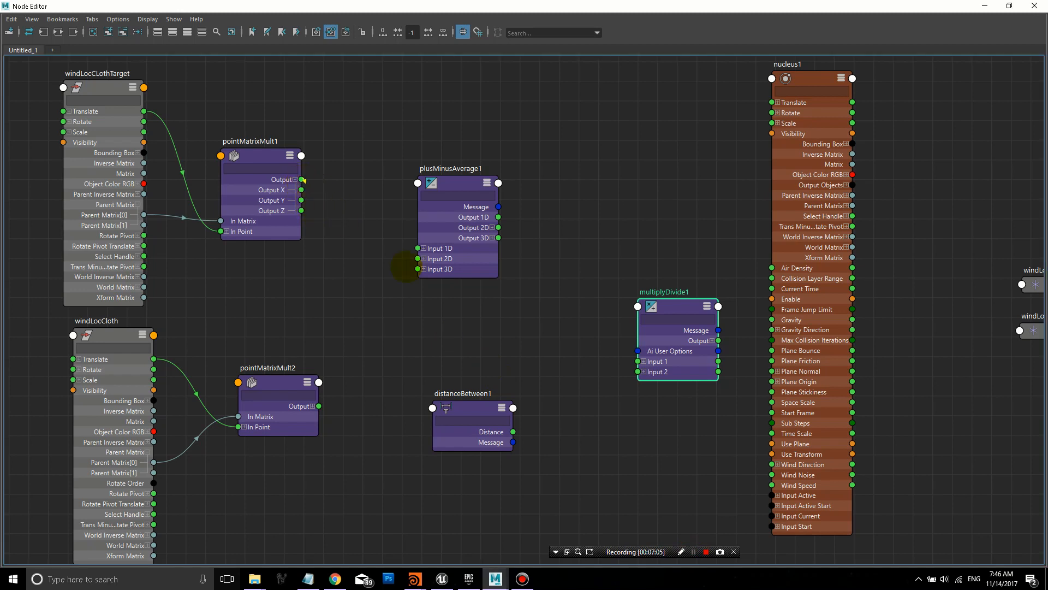
Step: Connect pointMatrixMult1 and pointMatrixMult2 Outputs to plusMinusAverage1 Input 3D[0] and [1]
{"action": "left_click_drag", "start_coordinate": [301, 179], "coordinate": [417, 269]}
{"action": "left_click", "coordinate": [424, 269]}
{"action": "left_click_drag", "start_coordinate": [301, 179], "coordinate": [418, 280]}
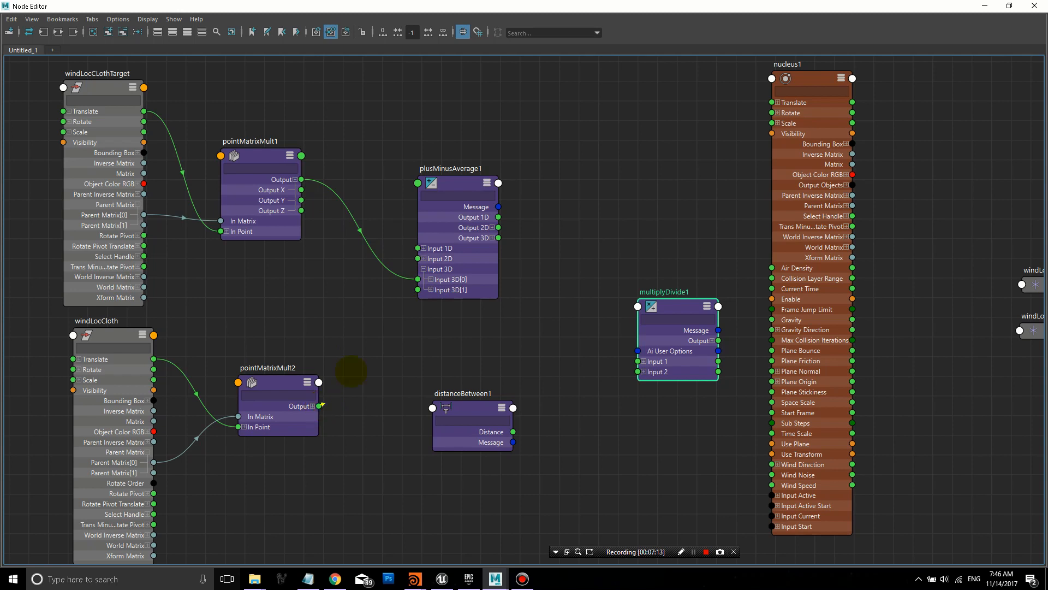
{"action": "left_click_drag", "start_coordinate": [320, 406], "coordinate": [418, 289]}
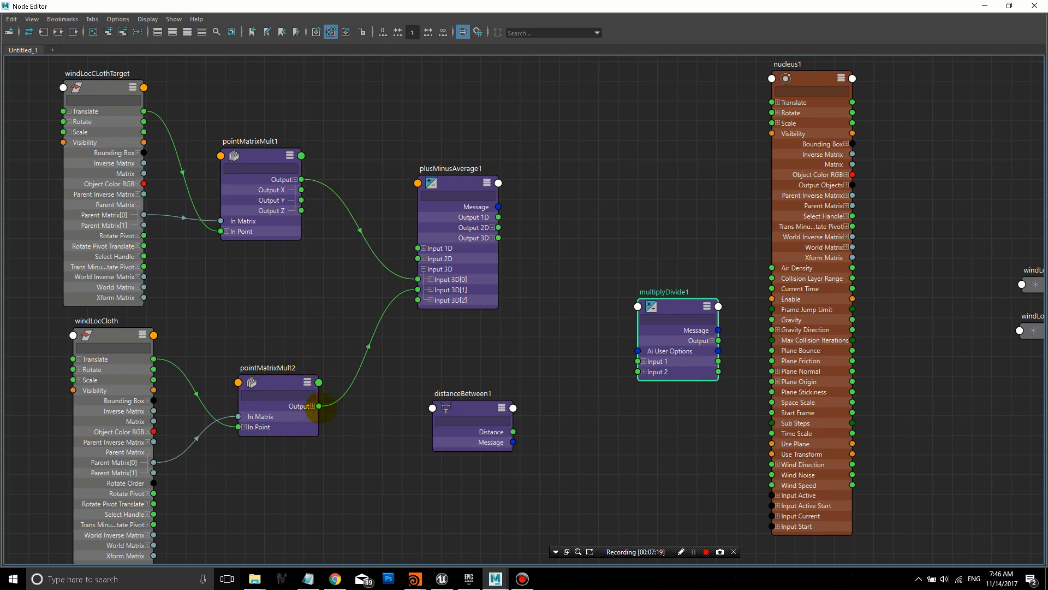
Step: Connect pointMatrixMult2 and pointMatrixMult1 Outputs to distanceBetween1 Point 1 and Point 2
{"action": "left_click_drag", "start_coordinate": [319, 407], "coordinate": [446, 409]}
{"action": "left_click", "coordinate": [401, 275]}
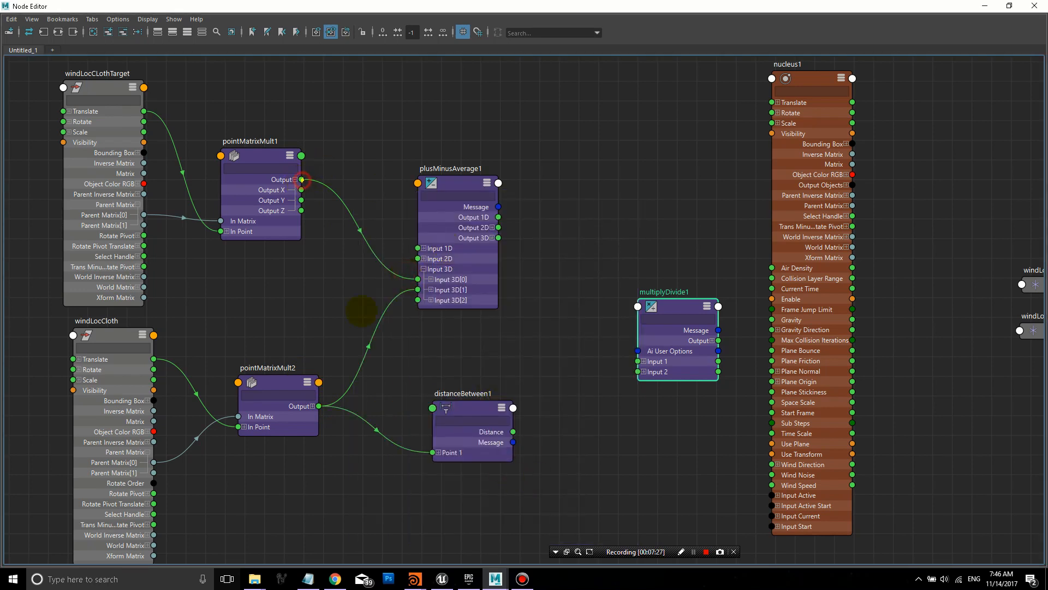
{"action": "mouse_move", "coordinate": [302, 180]}
{"action": "left_mouse_down"}
{"action": "mouse_move", "coordinate": [438, 458]}
{"action": "mouse_move", "coordinate": [432, 408]}
{"action": "left_mouse_up"}
{"action": "left_click", "coordinate": [400, 297]}
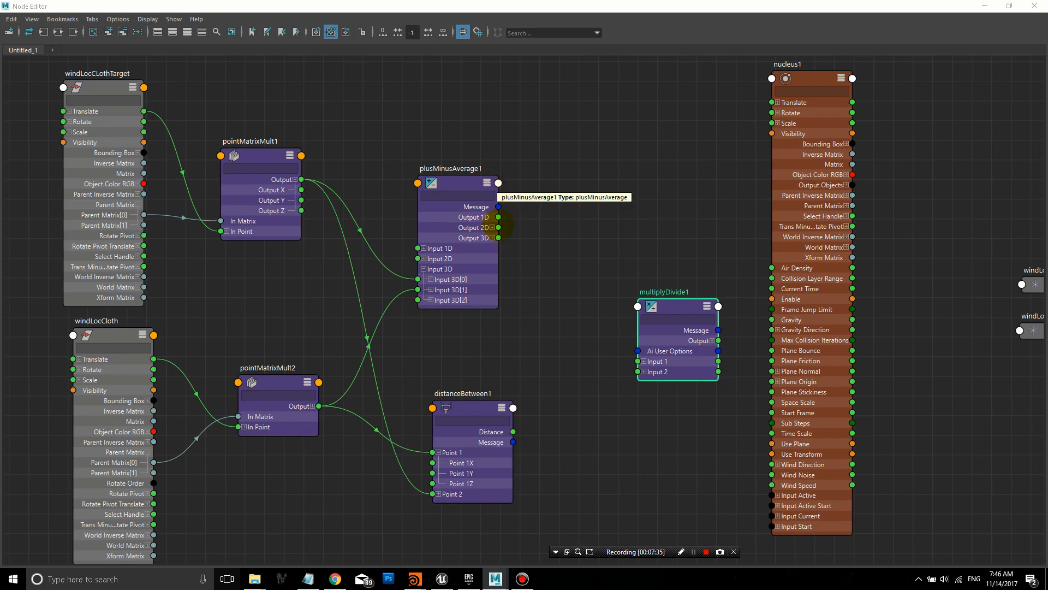
{"action": "mouse_move", "coordinate": [498, 226]}
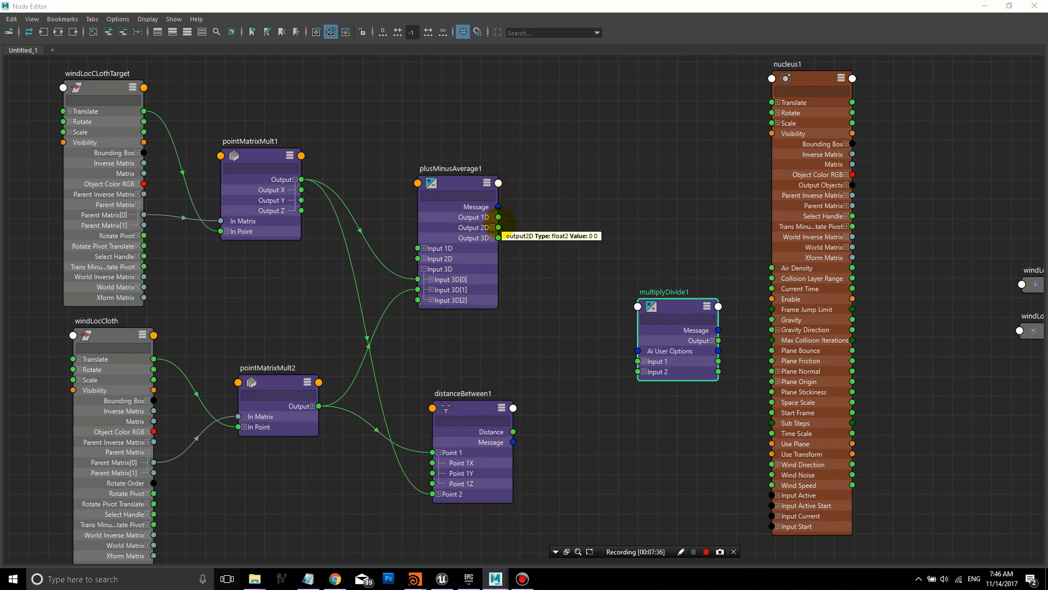
Step: Feed plusMinusAverage1 Output 3D into multiplyDivide1 Input 1 and start linking the distance to Input 2
{"action": "mouse_move", "coordinate": [498, 238]}
{"action": "left_mouse_down"}
{"action": "mouse_move", "coordinate": [637, 371]}
{"action": "mouse_move", "coordinate": [637, 361]}
{"action": "left_mouse_up"}
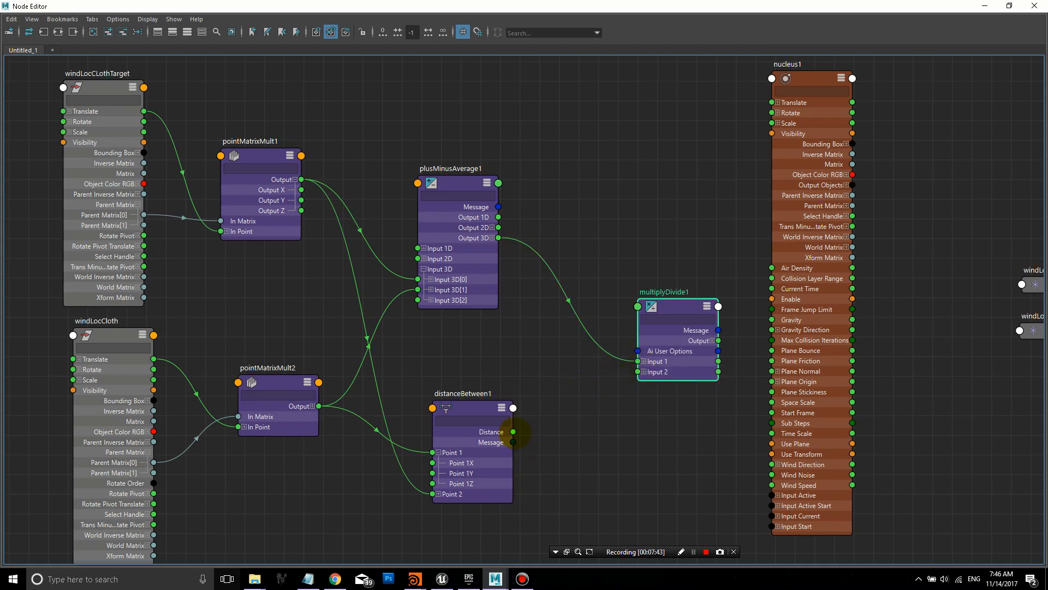
{"action": "left_click_drag", "start_coordinate": [513, 432], "coordinate": [638, 371]}
Step: Connect distanceBetween1 Distance to multiplyDivide1 Input 2X, 2Y and 2Z, then expand its Output
{"action": "left_click", "coordinate": [640, 373]}
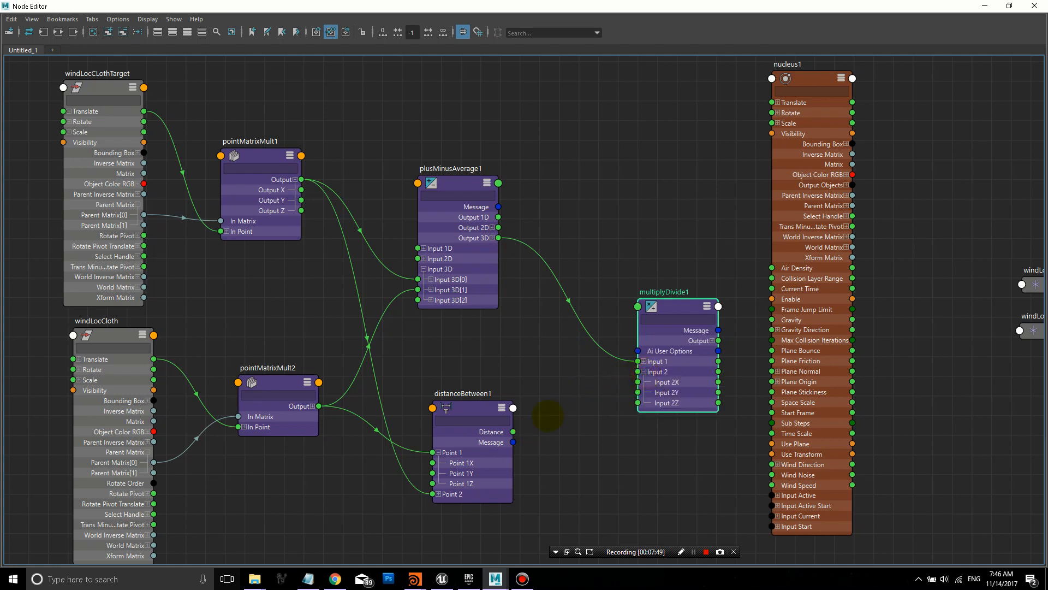
{"action": "mouse_move", "coordinate": [513, 432]}
{"action": "left_mouse_down"}
{"action": "mouse_move", "coordinate": [622, 406]}
{"action": "mouse_move", "coordinate": [638, 382]}
{"action": "left_mouse_up"}
{"action": "left_click_drag", "start_coordinate": [513, 432], "coordinate": [638, 392]}
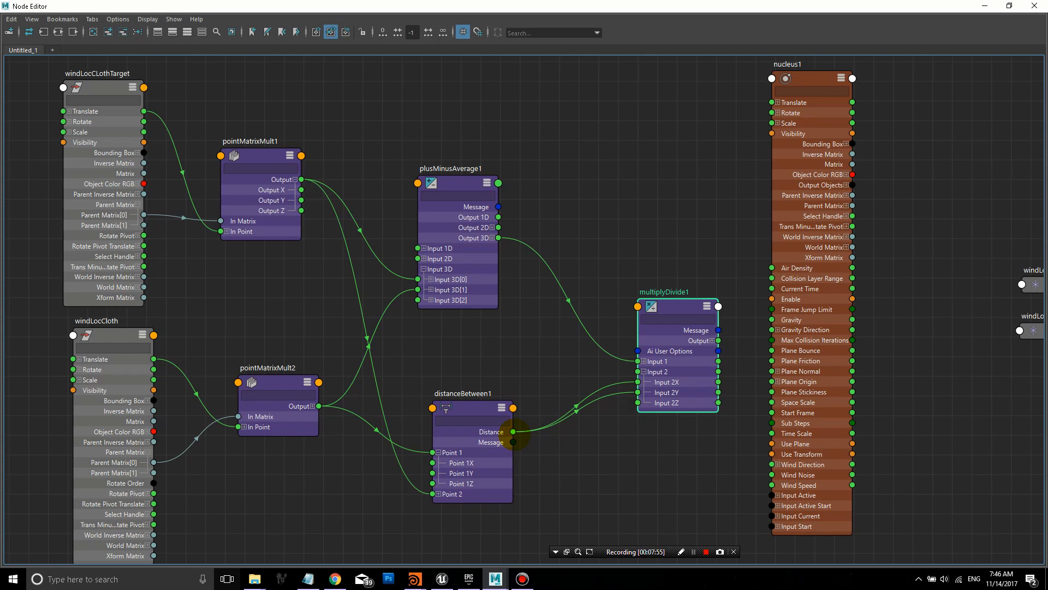
{"action": "left_click_drag", "start_coordinate": [513, 432], "coordinate": [639, 404]}
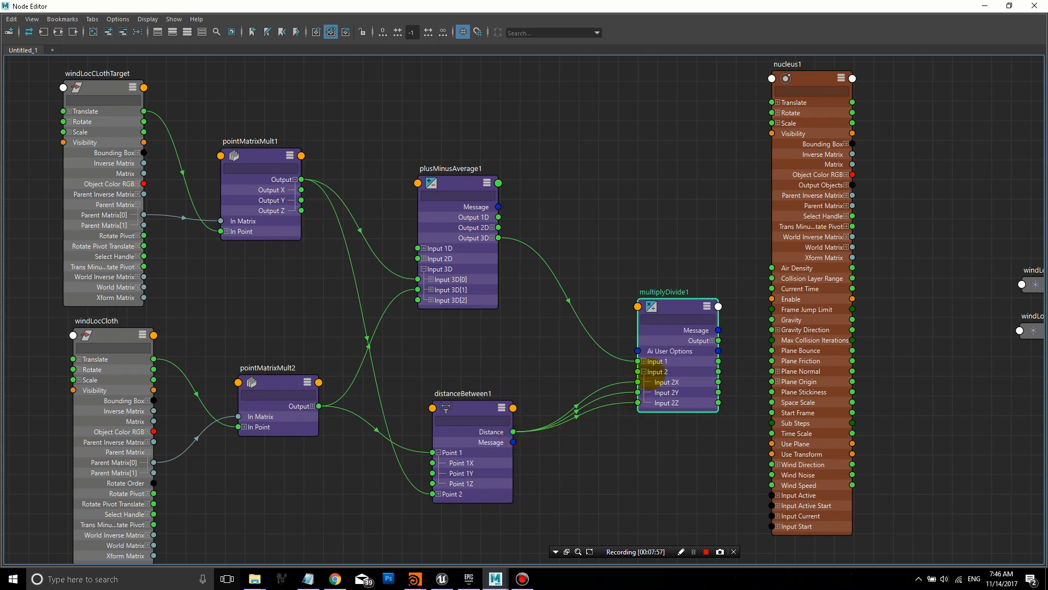
{"action": "left_click", "coordinate": [644, 371]}
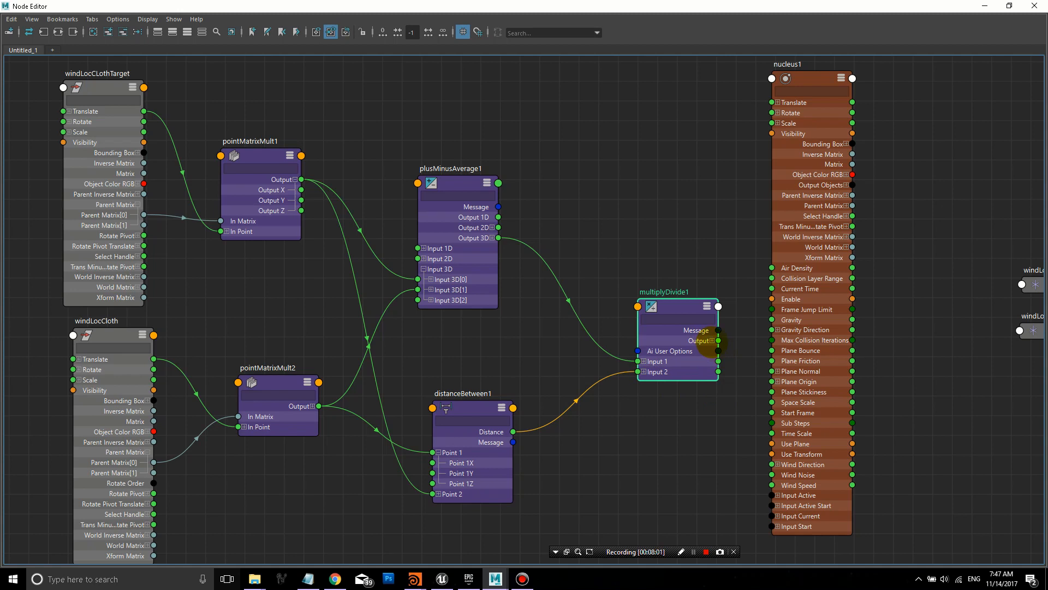
{"action": "left_click", "coordinate": [713, 340]}
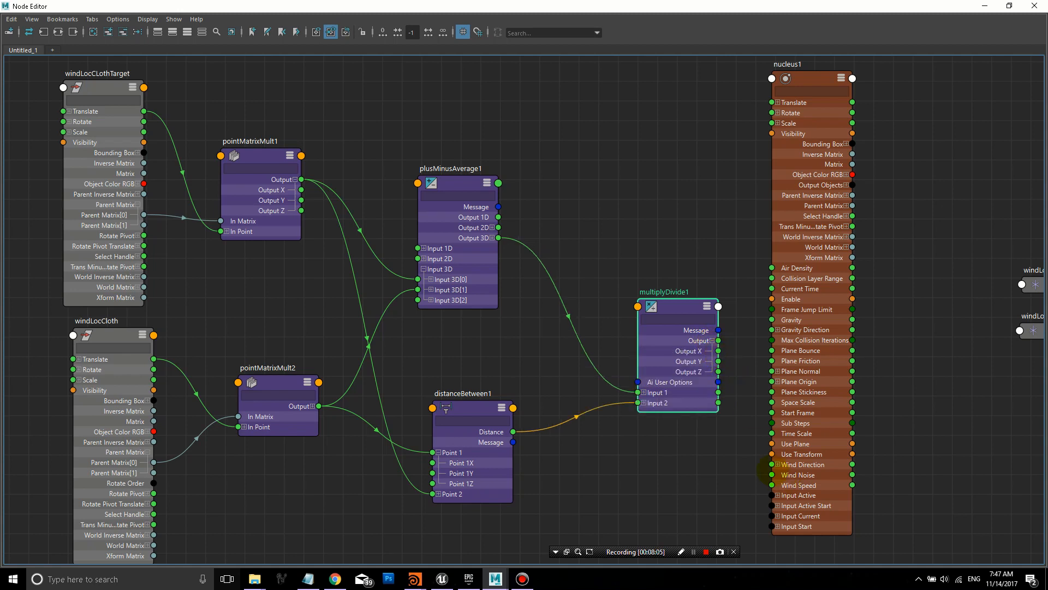
Step: Connect multiplyDivide1 Output X, Y, Z to nucleus1 Wind Direction X, Y, Z
{"action": "left_click", "coordinate": [778, 465]}
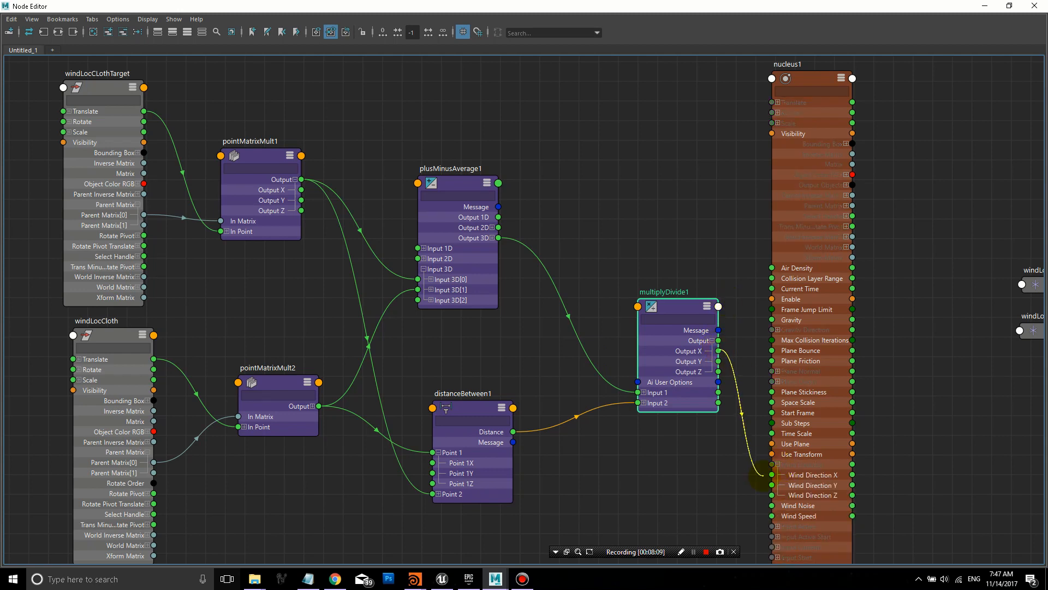
{"action": "left_click_drag", "start_coordinate": [718, 351], "coordinate": [772, 464]}
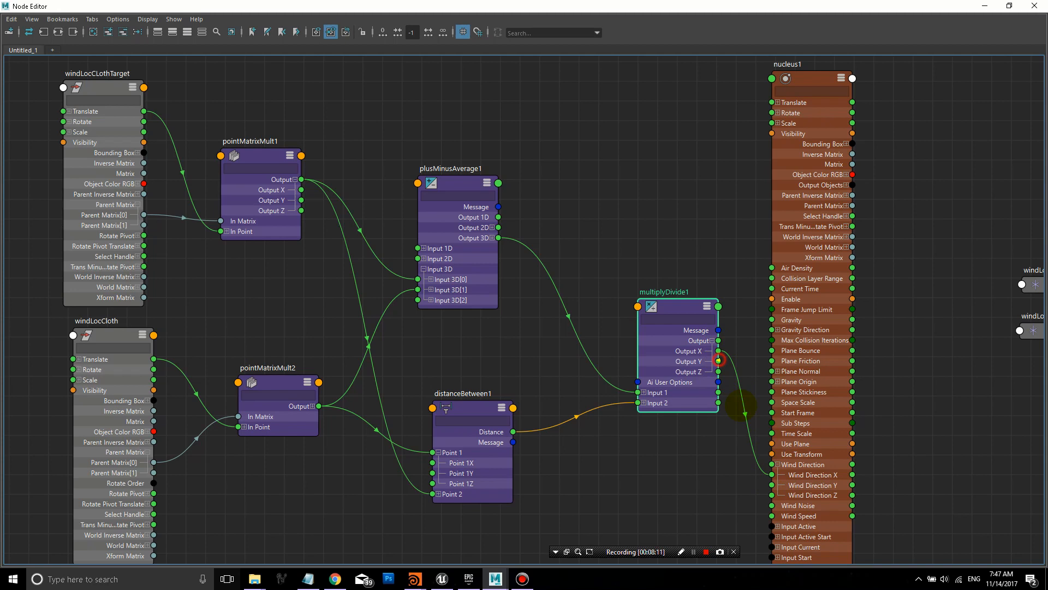
{"action": "left_click_drag", "start_coordinate": [718, 362], "coordinate": [771, 485]}
{"action": "left_click_drag", "start_coordinate": [718, 371], "coordinate": [772, 494]}
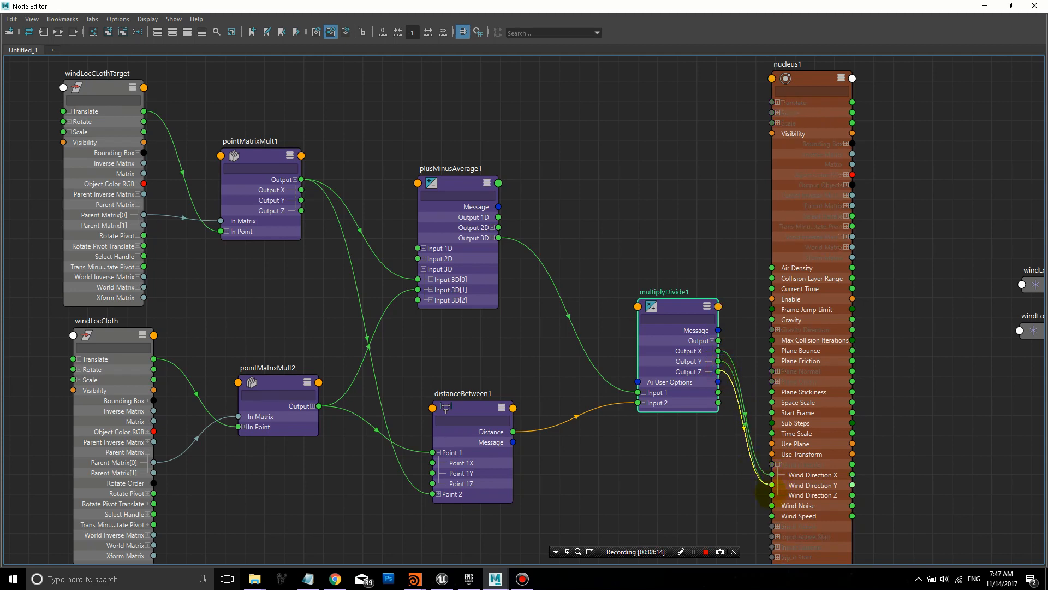
{"action": "left_click", "coordinate": [682, 312]}
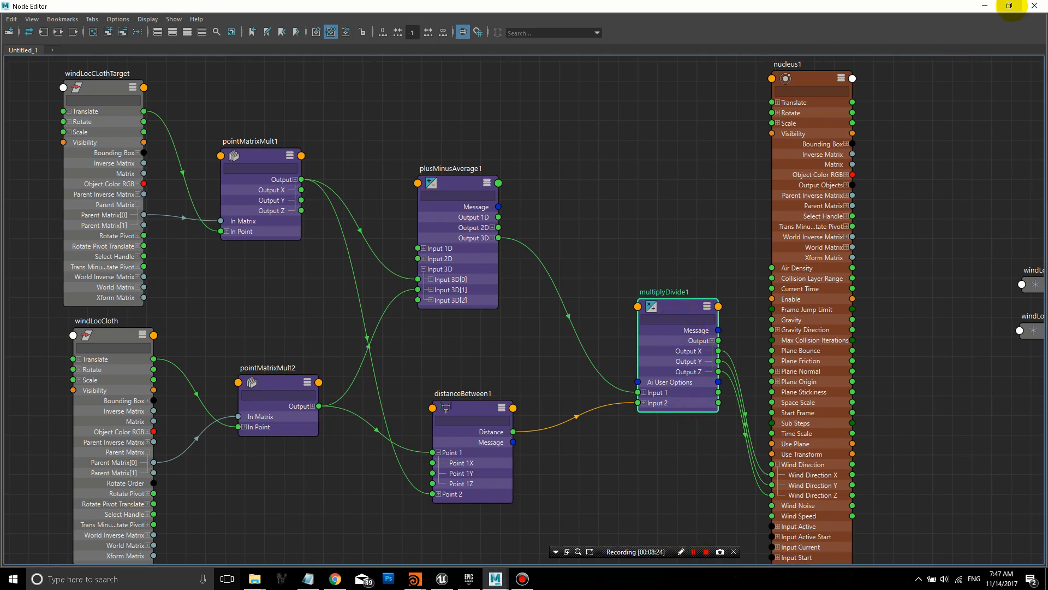
Step: Restore the Node Editor, check multiplyDivide1's Operation unchanged, and play the cloth simulation
{"action": "left_click", "coordinate": [1009, 6]}
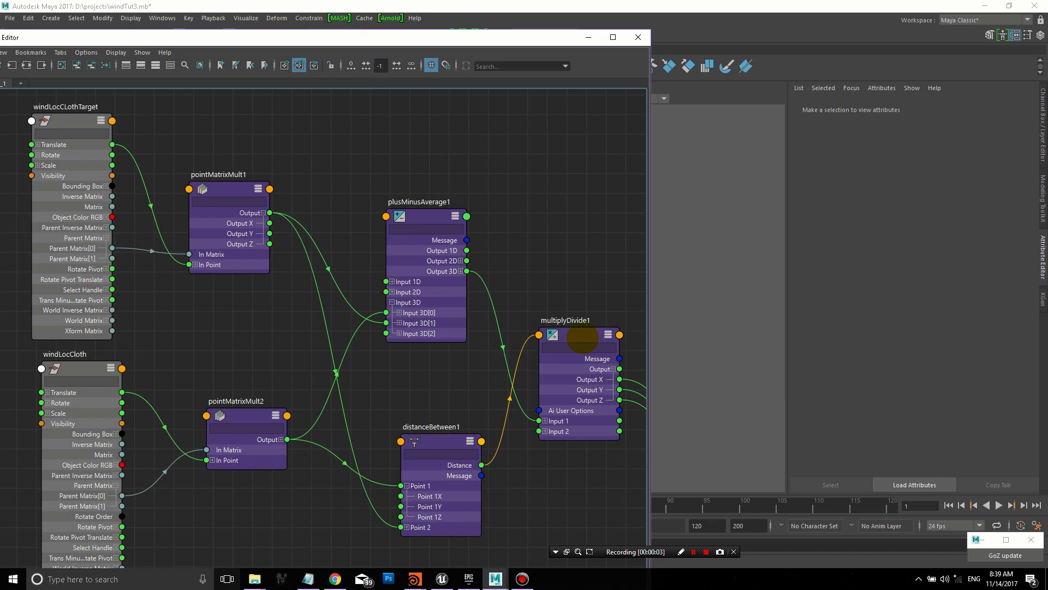
{"action": "left_click", "coordinate": [582, 336]}
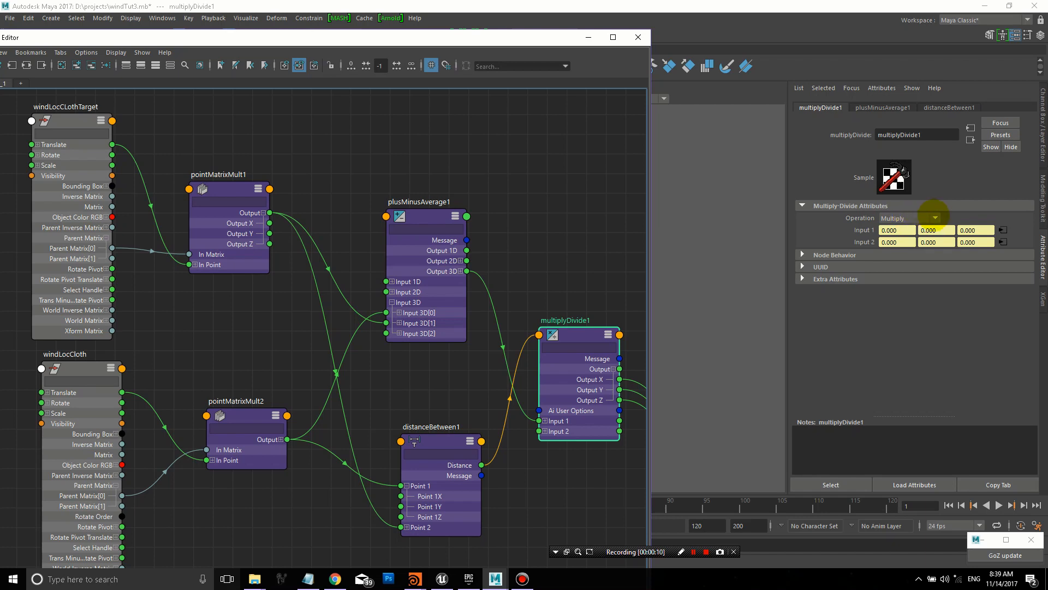
{"action": "left_click", "coordinate": [935, 218]}
{"action": "left_click", "coordinate": [935, 218]}
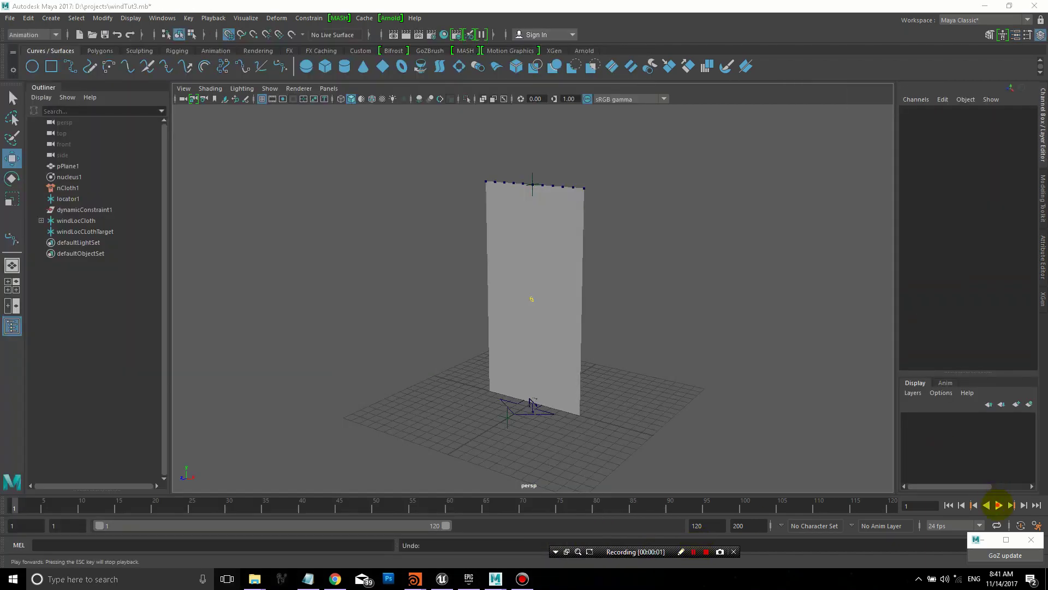
{"action": "left_click", "coordinate": [998, 505]}
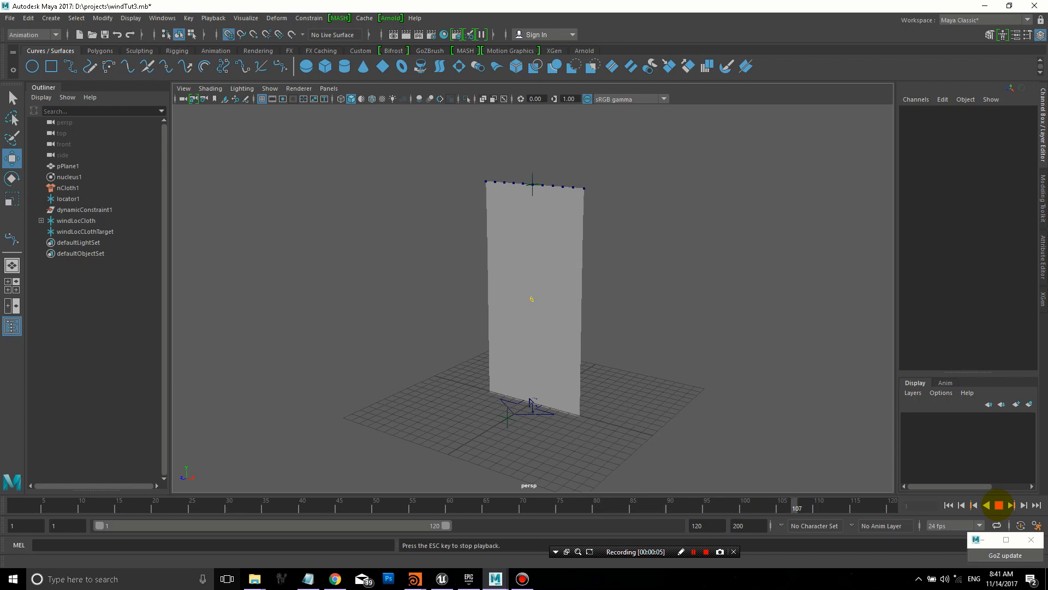
Step: Stop playback, shift windLocCLothTarget to Translate Z 16, and replay so the banner blows sideways
{"action": "left_click", "coordinate": [997, 506]}
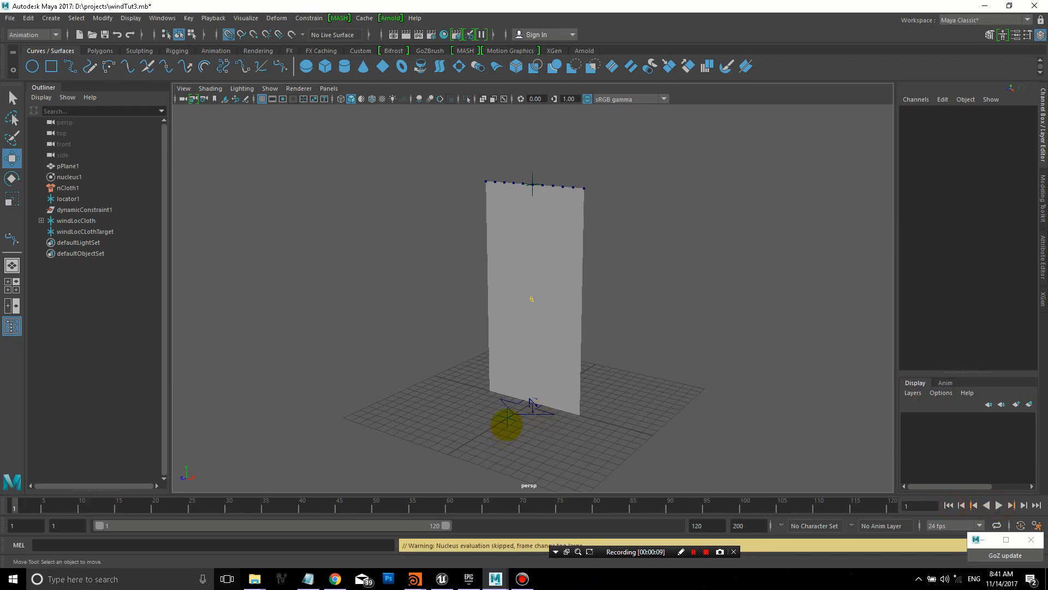
{"action": "left_click_drag", "start_coordinate": [506, 422], "coordinate": [369, 482]}
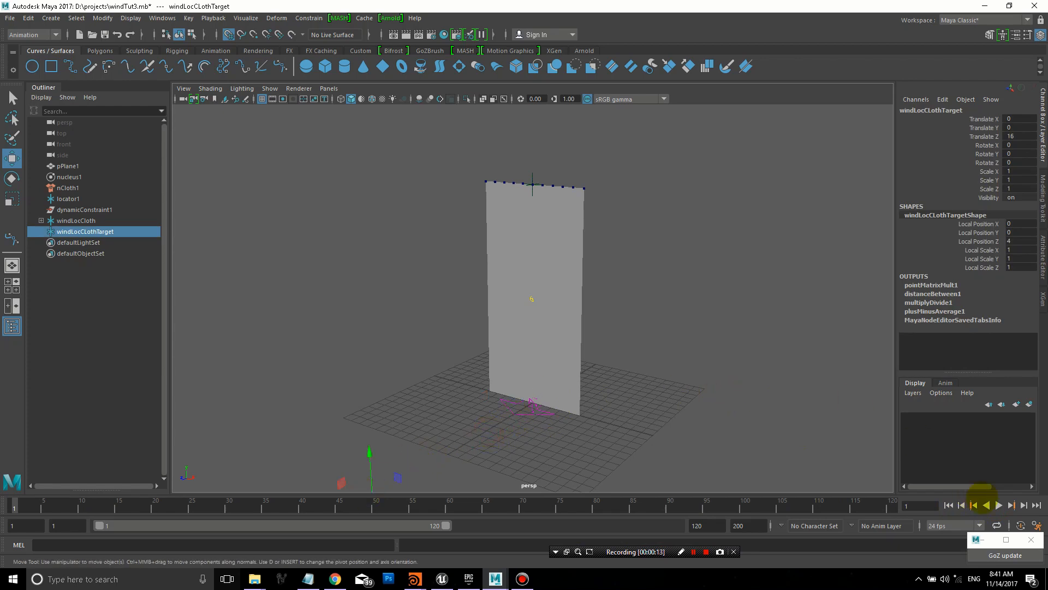
{"action": "left_click", "coordinate": [997, 506]}
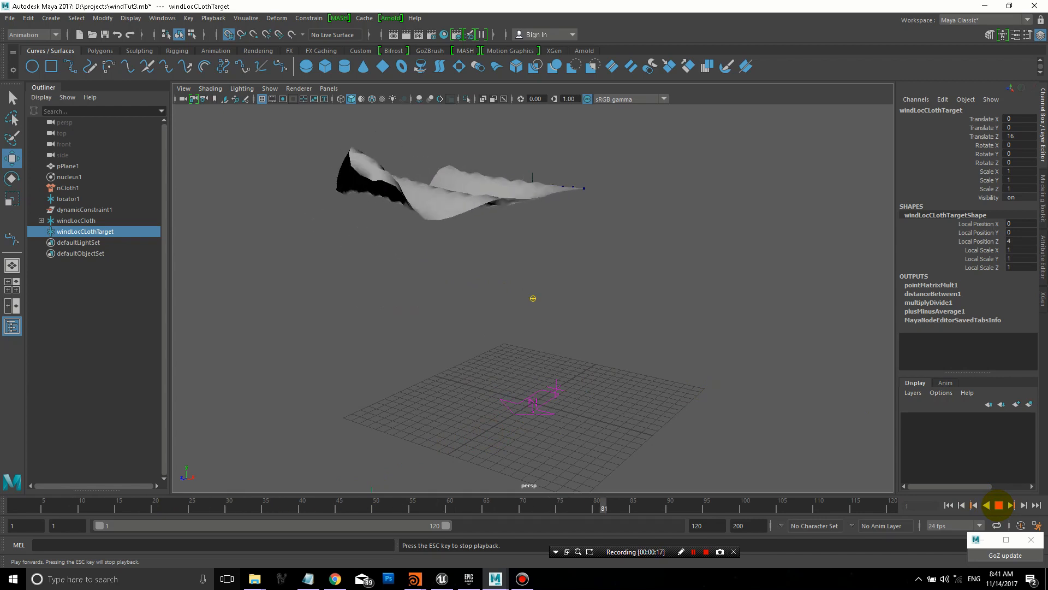
Step: Rewind, move the target locator to the banner's other side, and play to see the new wind
{"action": "left_click", "coordinate": [999, 506]}
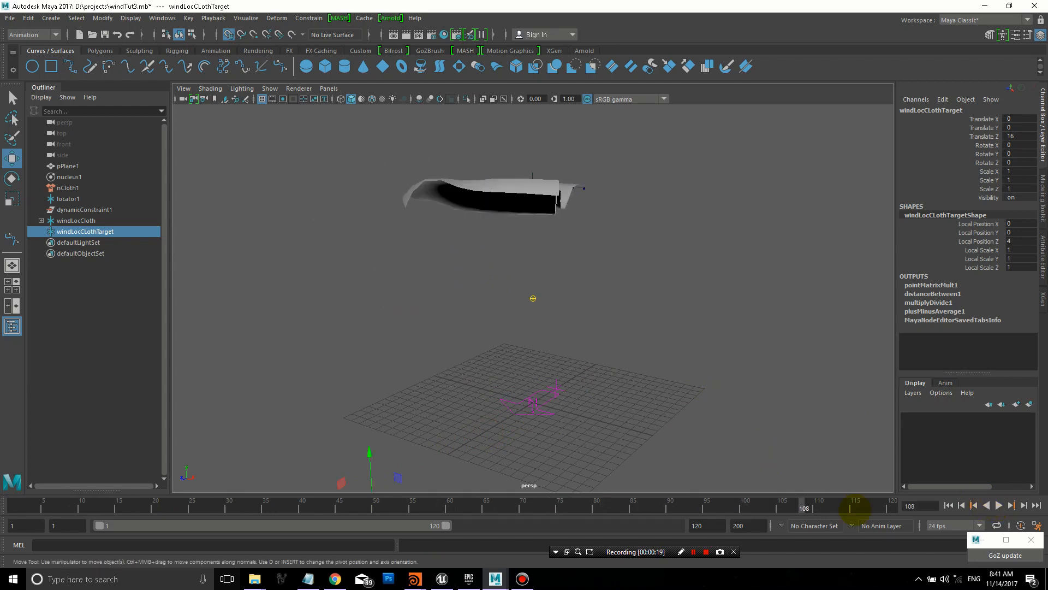
{"action": "left_click", "coordinate": [949, 505]}
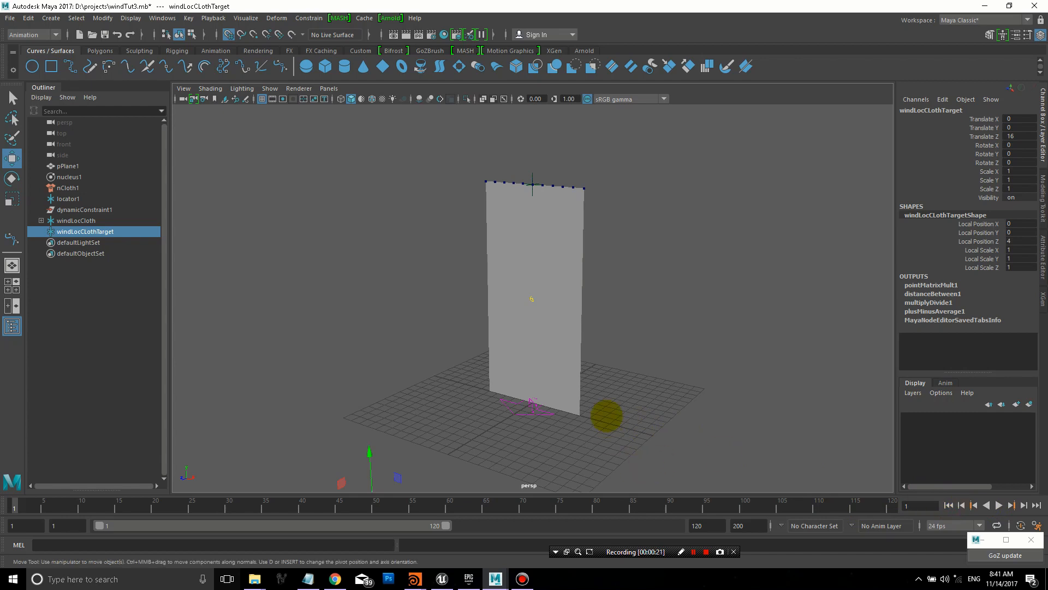
{"action": "scroll", "coordinate": [602, 336], "scroll_direction": "down", "scroll_amount": 2}
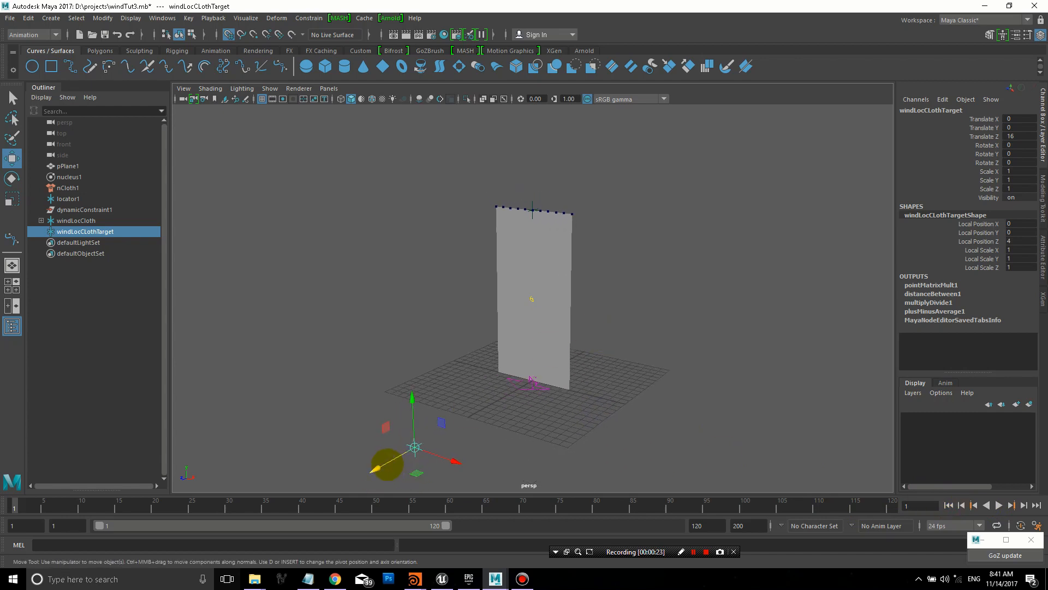
{"action": "left_click_drag", "start_coordinate": [385, 465], "coordinate": [693, 283]}
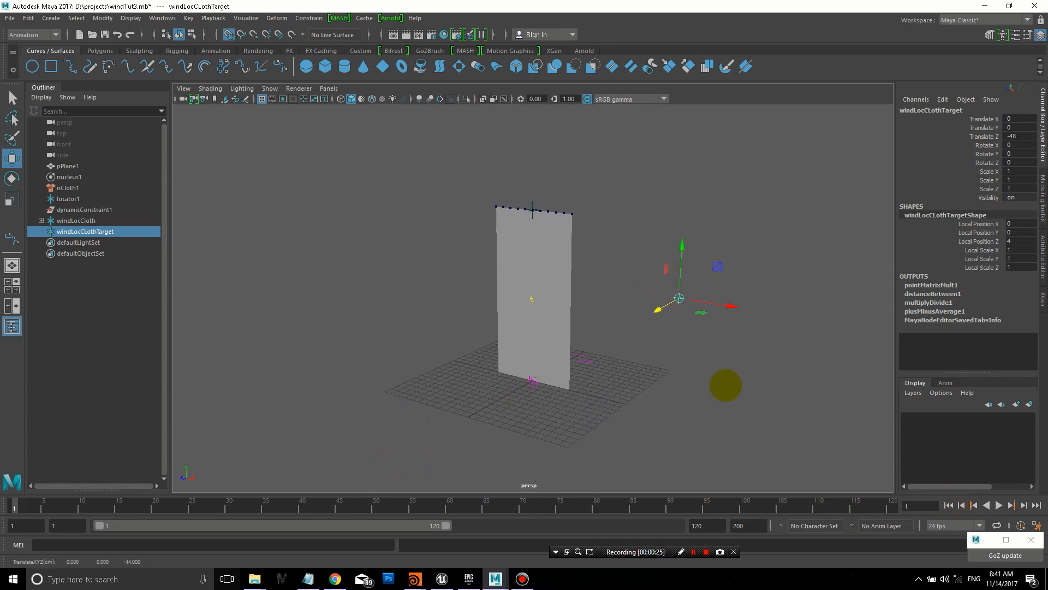
{"action": "left_click_drag", "start_coordinate": [726, 385], "coordinate": [606, 356], "text": "alt"}
{"action": "left_click", "coordinate": [606, 365]}
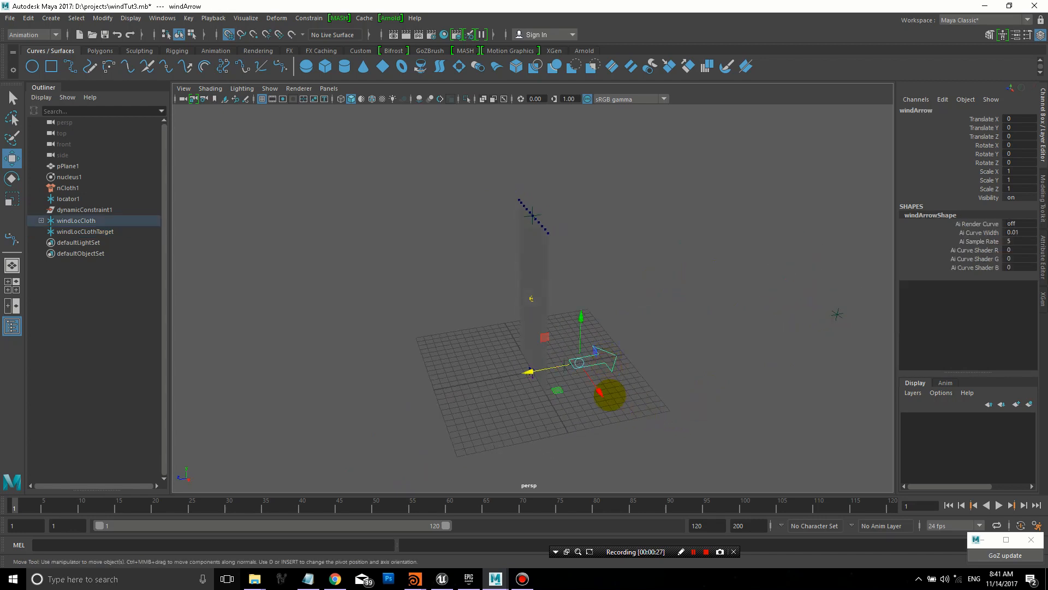
{"action": "left_click", "coordinate": [714, 389]}
{"action": "left_click_drag", "start_coordinate": [714, 389], "coordinate": [737, 385], "text": "alt"}
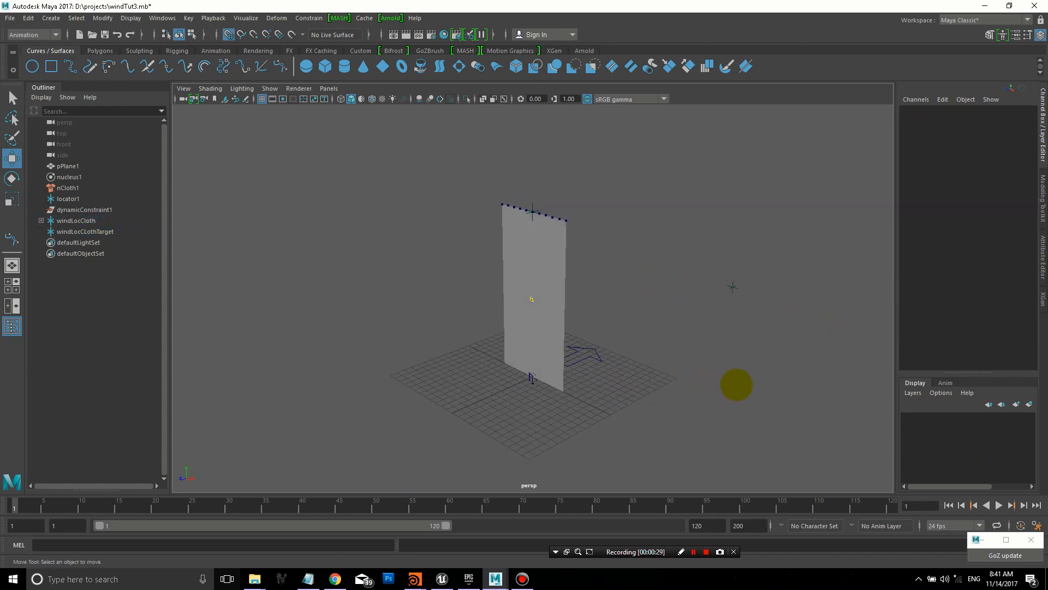
{"action": "left_click", "coordinate": [998, 506]}
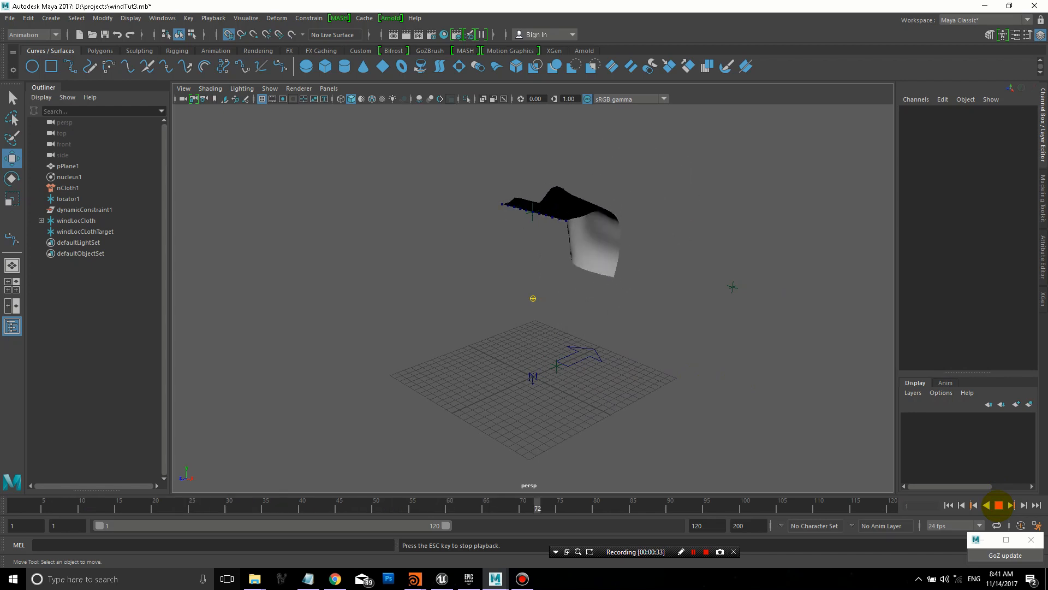
Step: Rewind, lower the target locator down and left, and test-play the cloth again
{"action": "left_click", "coordinate": [998, 505]}
{"action": "left_click", "coordinate": [949, 505]}
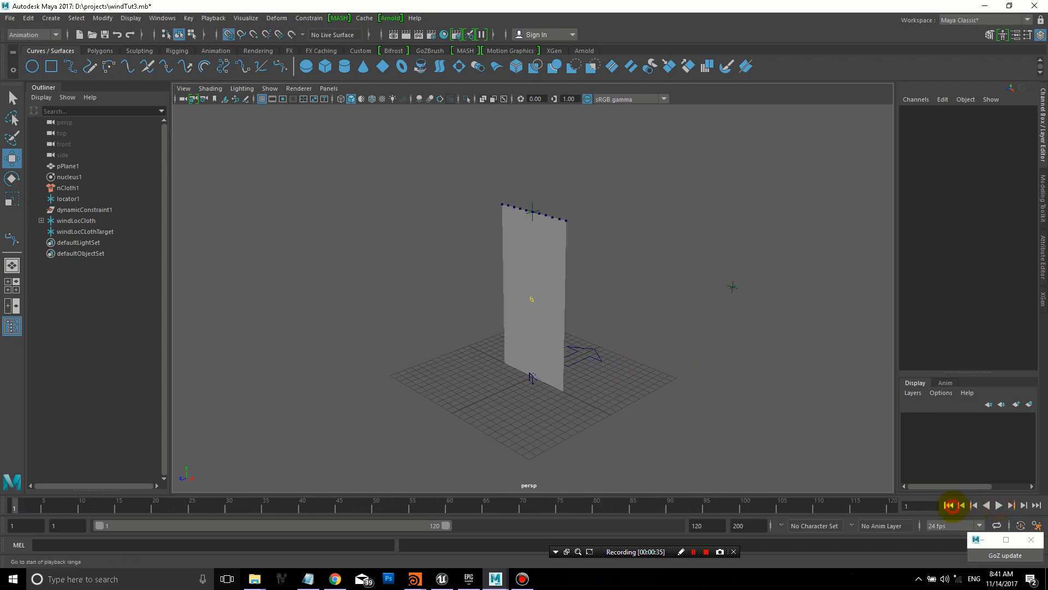
{"action": "left_click", "coordinate": [736, 282]}
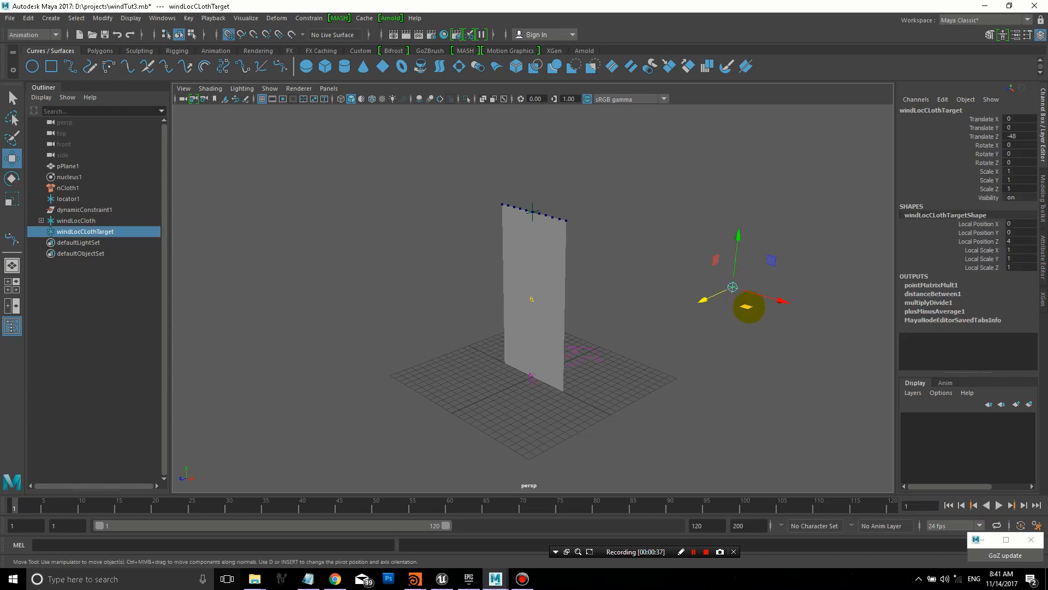
{"action": "left_click_drag", "start_coordinate": [741, 295], "coordinate": [707, 441]}
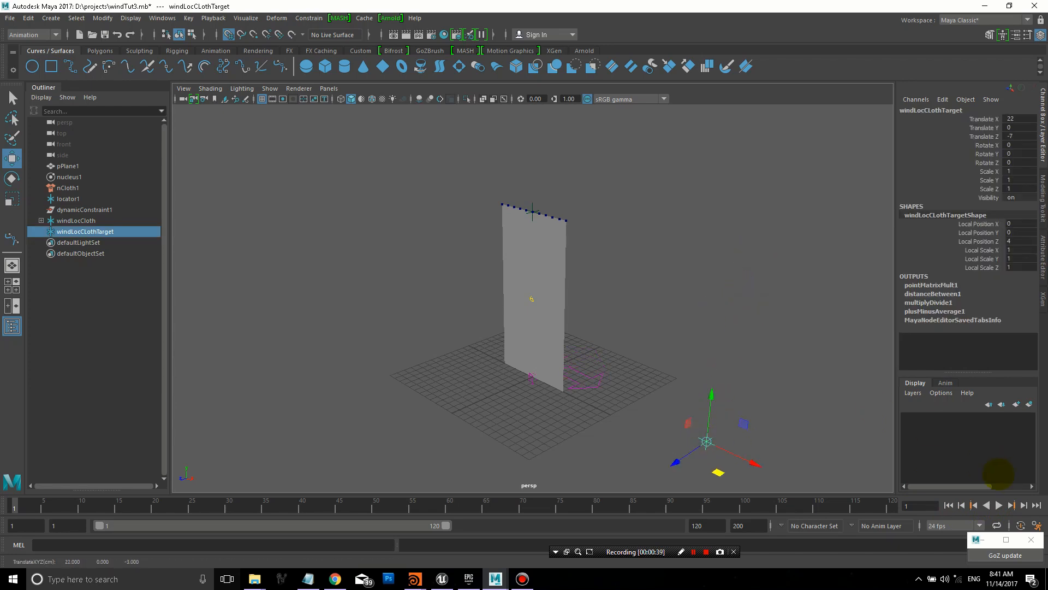
{"action": "left_click", "coordinate": [999, 505]}
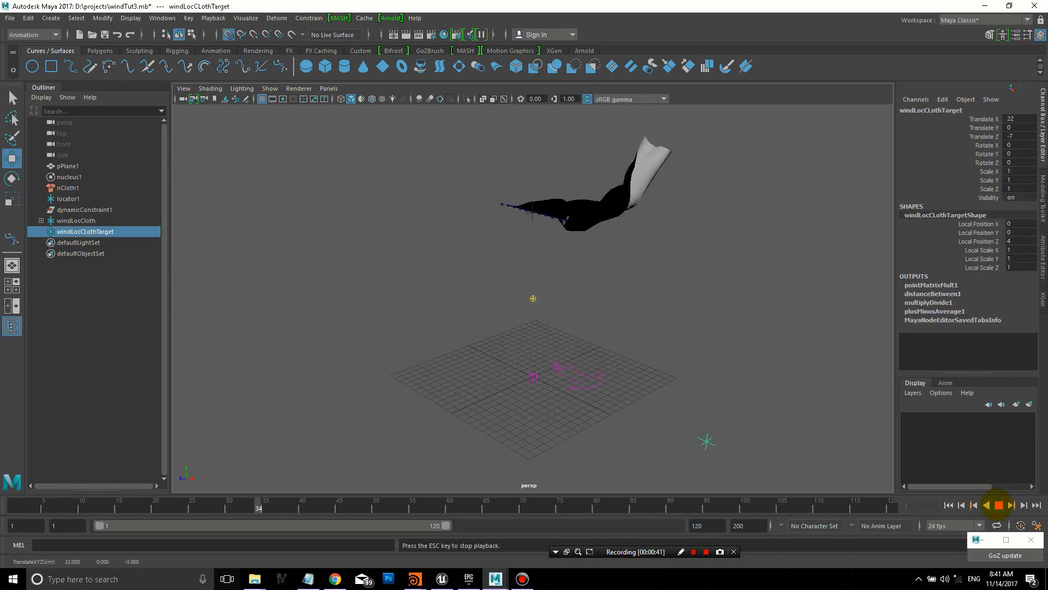
{"action": "left_click", "coordinate": [998, 505]}
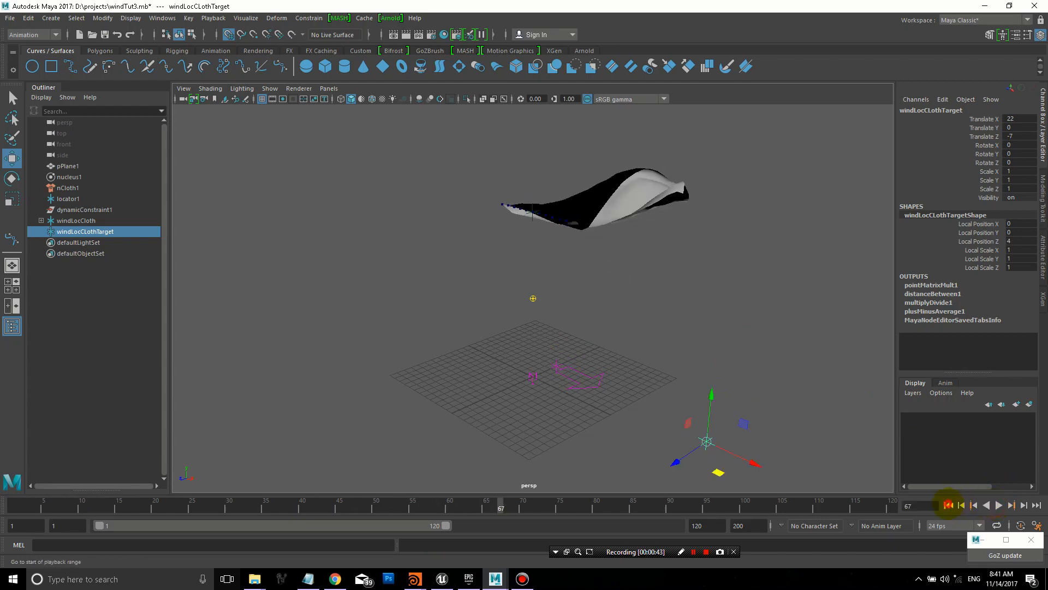
{"action": "left_click", "coordinate": [948, 506]}
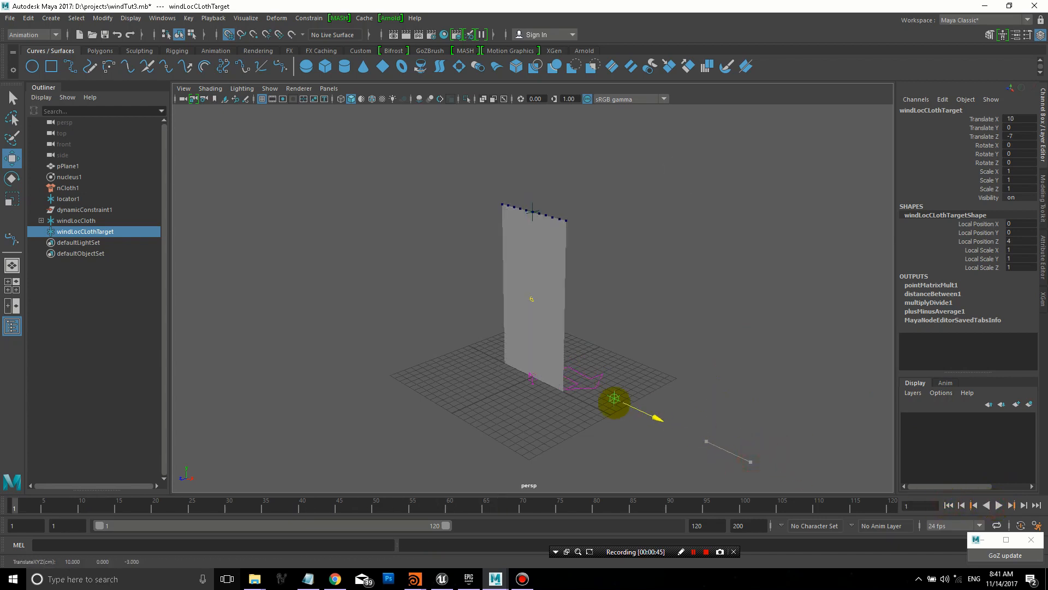
Step: Move the locator across to Translate X -41, test-play, then raise it to Translate Y 31
{"action": "left_click_drag", "start_coordinate": [752, 463], "coordinate": [382, 238]}
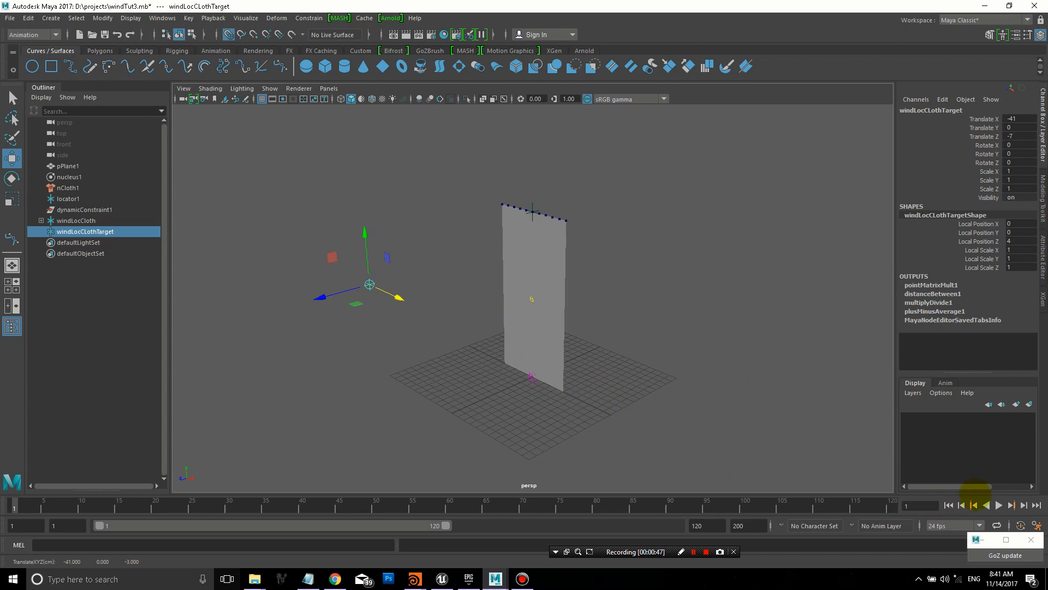
{"action": "left_click", "coordinate": [998, 505]}
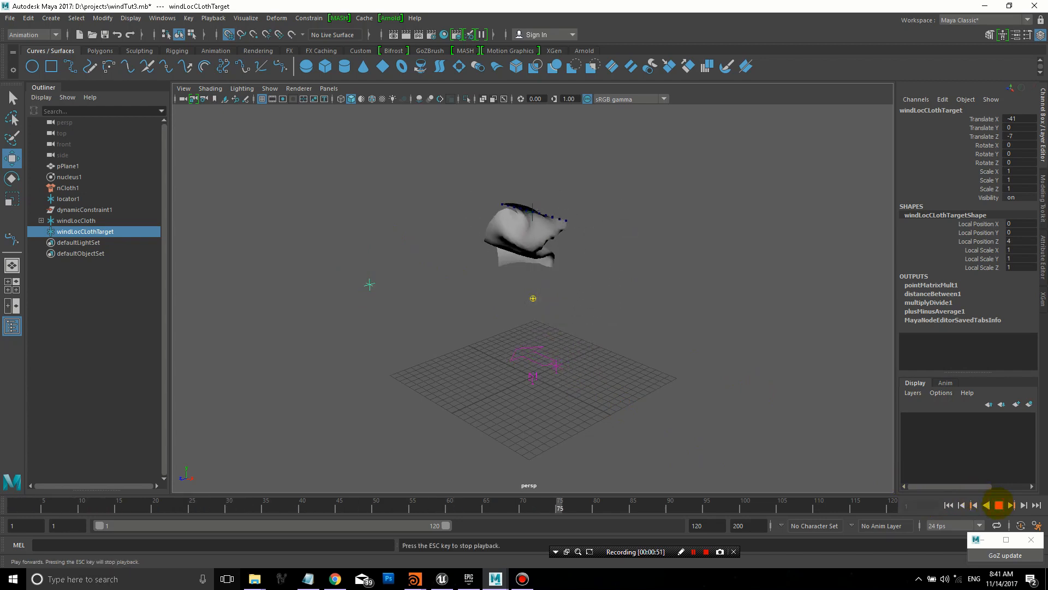
{"action": "left_click", "coordinate": [998, 505]}
{"action": "left_click", "coordinate": [948, 505]}
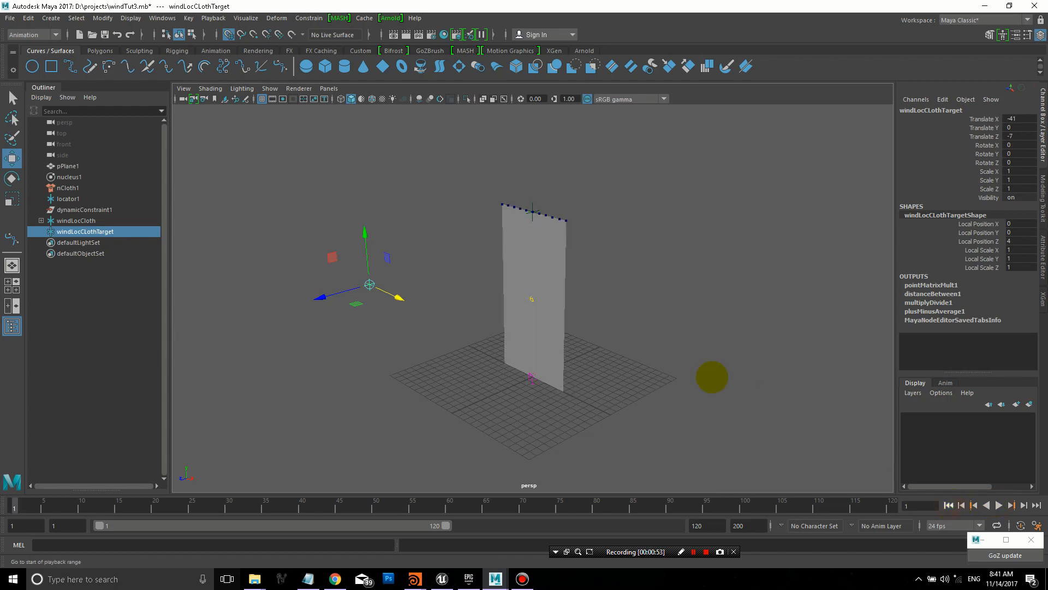
{"action": "left_click_drag", "start_coordinate": [364, 240], "coordinate": [382, 105]}
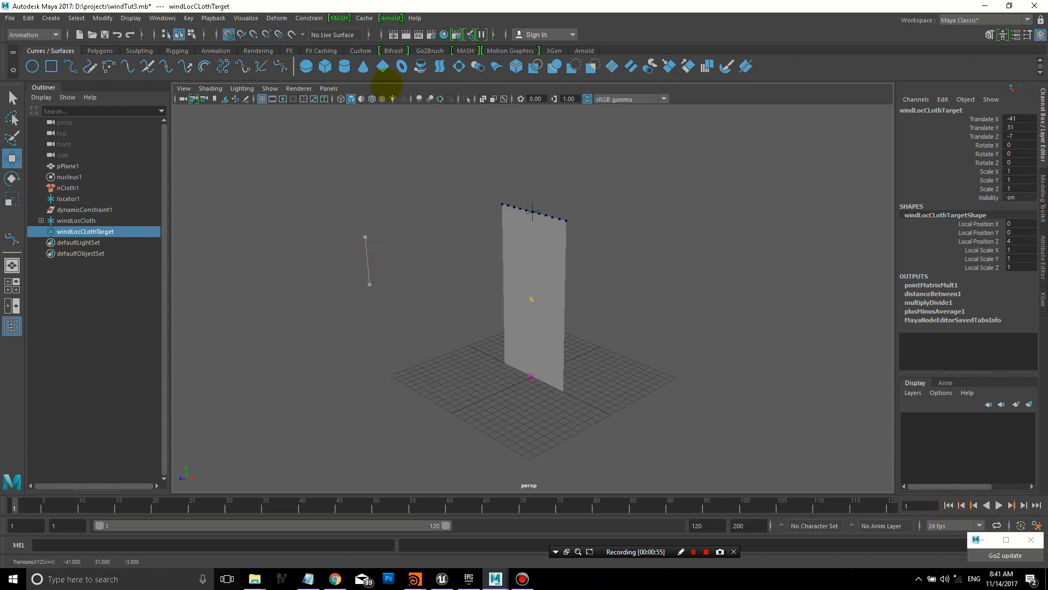
{"action": "mouse_move", "coordinate": [695, 360]}
{"action": "left_mouse_down", "text": "alt"}
{"action": "mouse_move", "coordinate": [692, 316]}
{"action": "mouse_move", "coordinate": [569, 332]}
{"action": "left_mouse_up", "text": "alt"}
Step: Select the windArrow, replay the cloth, rewind, and move the arrow away from the banner
{"action": "left_click", "coordinate": [568, 334]}
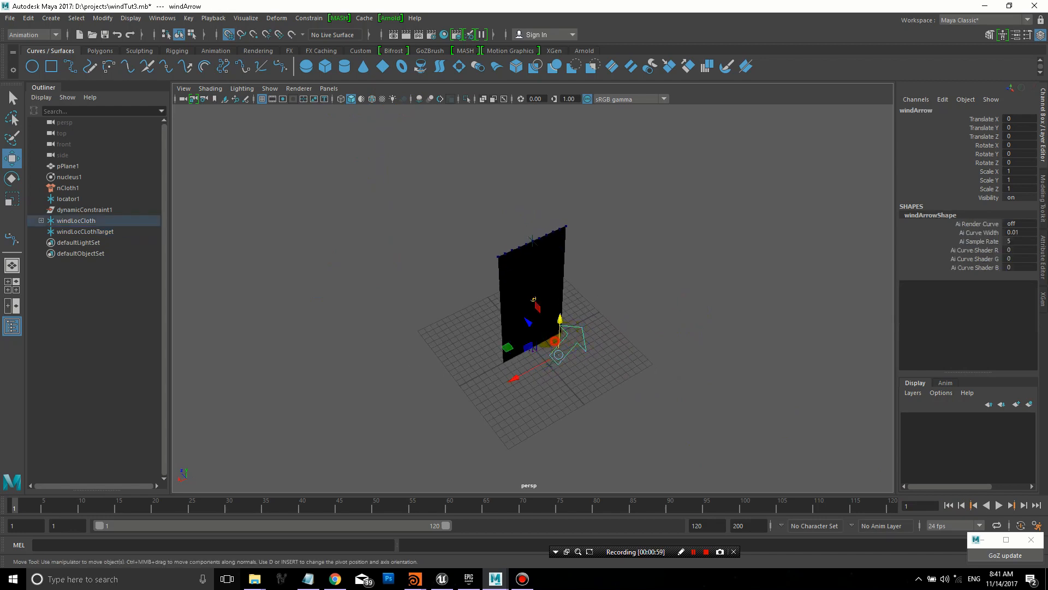
{"action": "scroll", "coordinate": [537, 246], "scroll_direction": "down", "scroll_amount": 2}
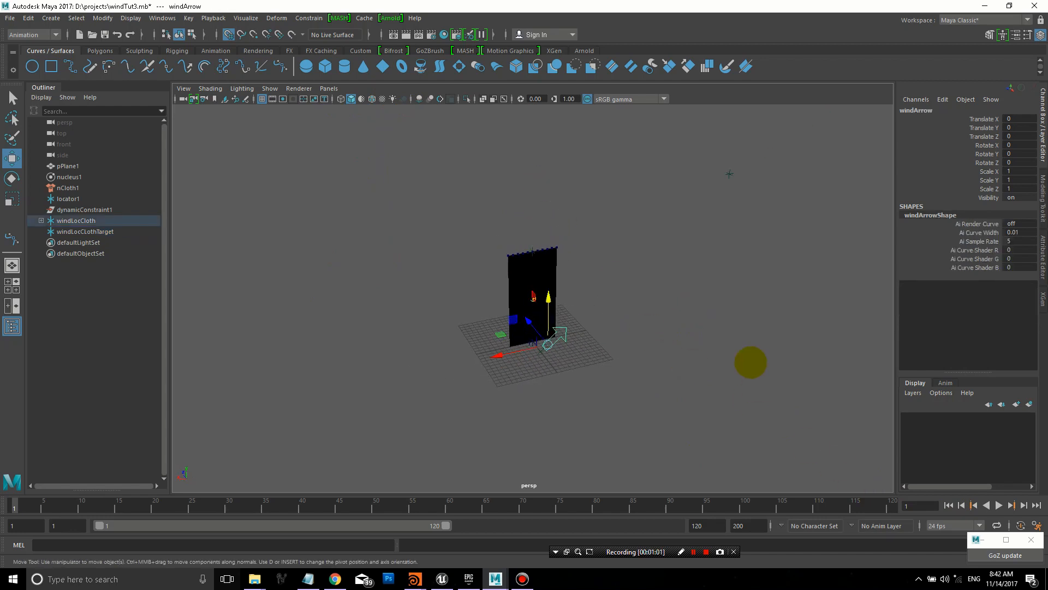
{"action": "scroll", "coordinate": [749, 363], "scroll_direction": "up", "scroll_amount": 2}
{"action": "left_click", "coordinate": [998, 506]}
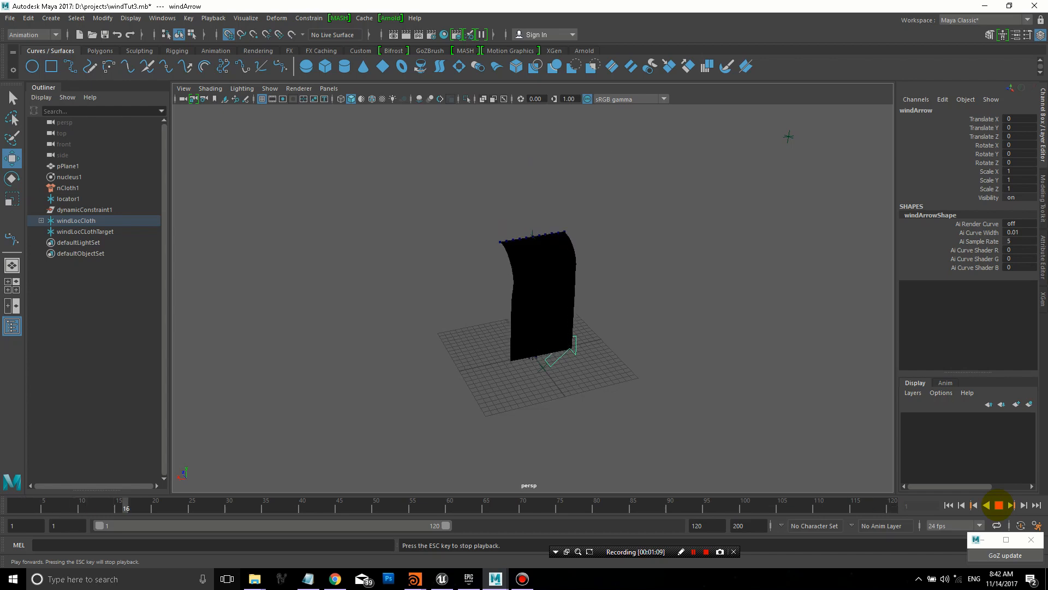
{"action": "left_click", "coordinate": [998, 505]}
{"action": "left_click", "coordinate": [948, 505]}
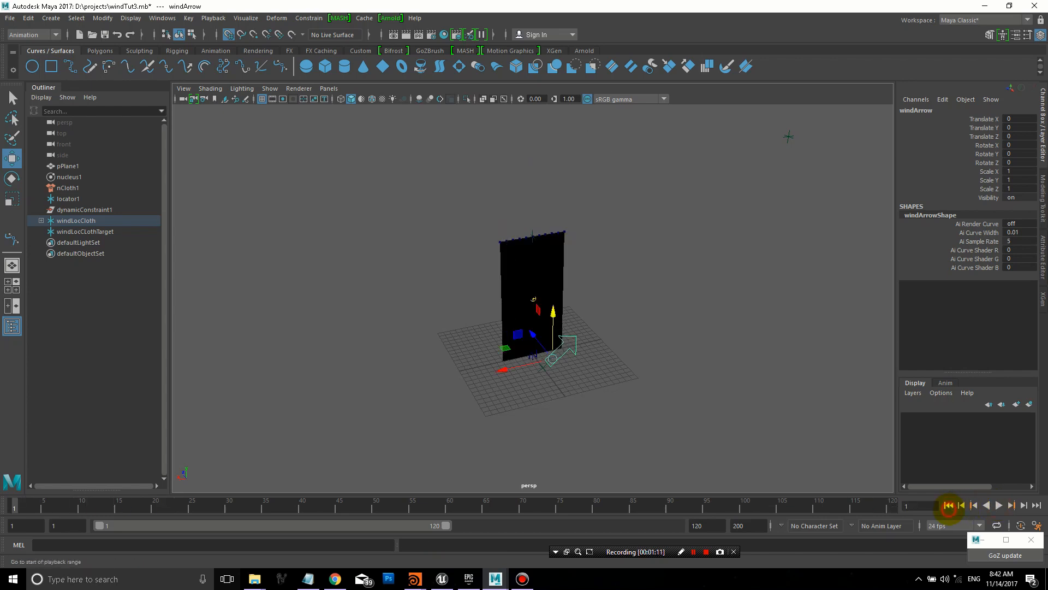
{"action": "left_click_drag", "start_coordinate": [570, 350], "coordinate": [464, 375]}
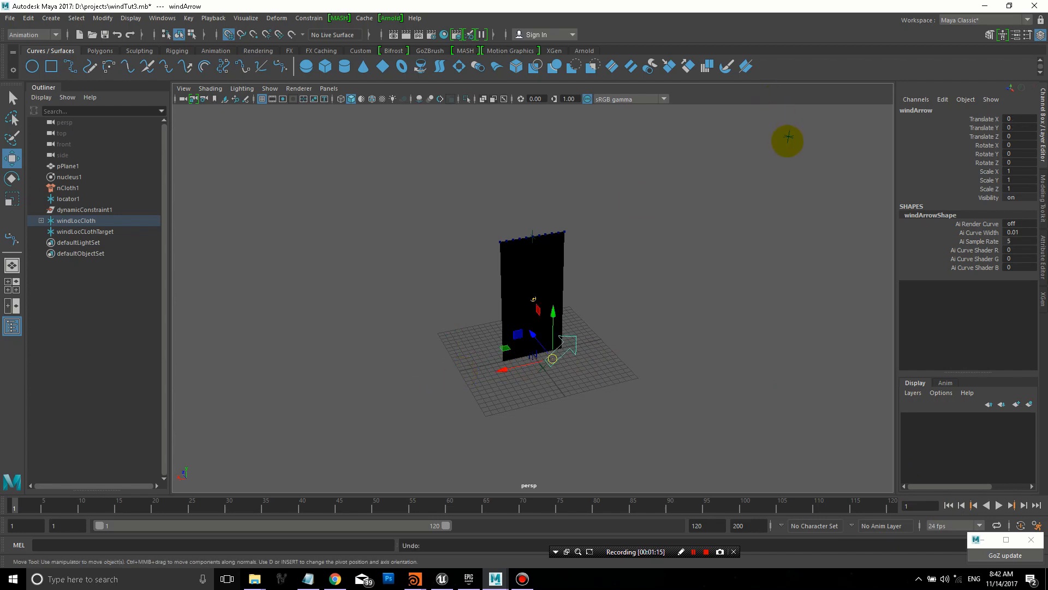
Step: Move windLocCLothTarget across to Translate X 21 and play to test the direction
{"action": "left_click", "coordinate": [788, 136]}
{"action": "left_click_drag", "start_coordinate": [762, 139], "coordinate": [383, 189]}
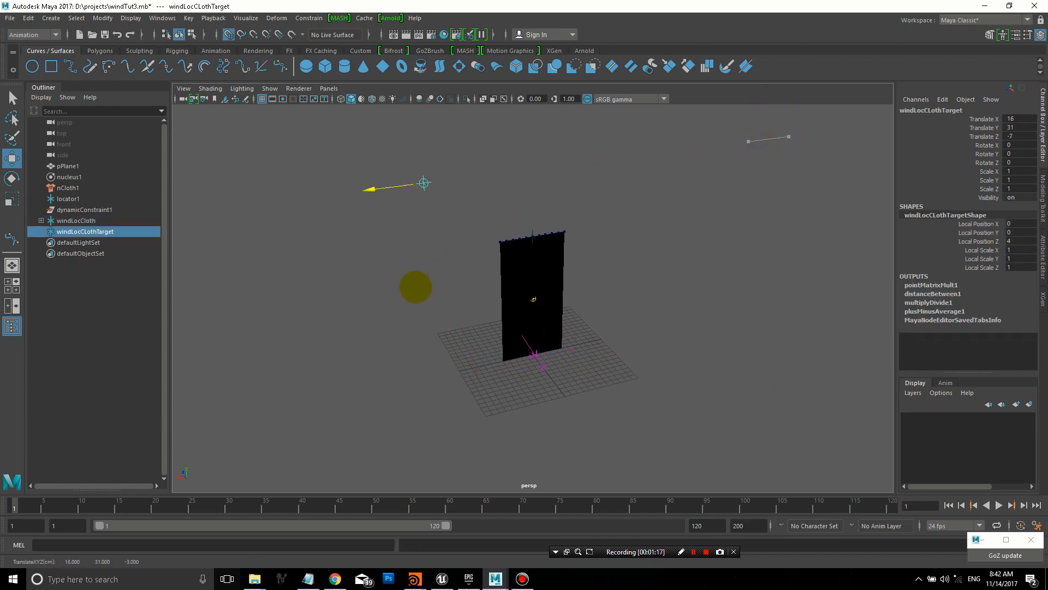
{"action": "left_click", "coordinate": [999, 505]}
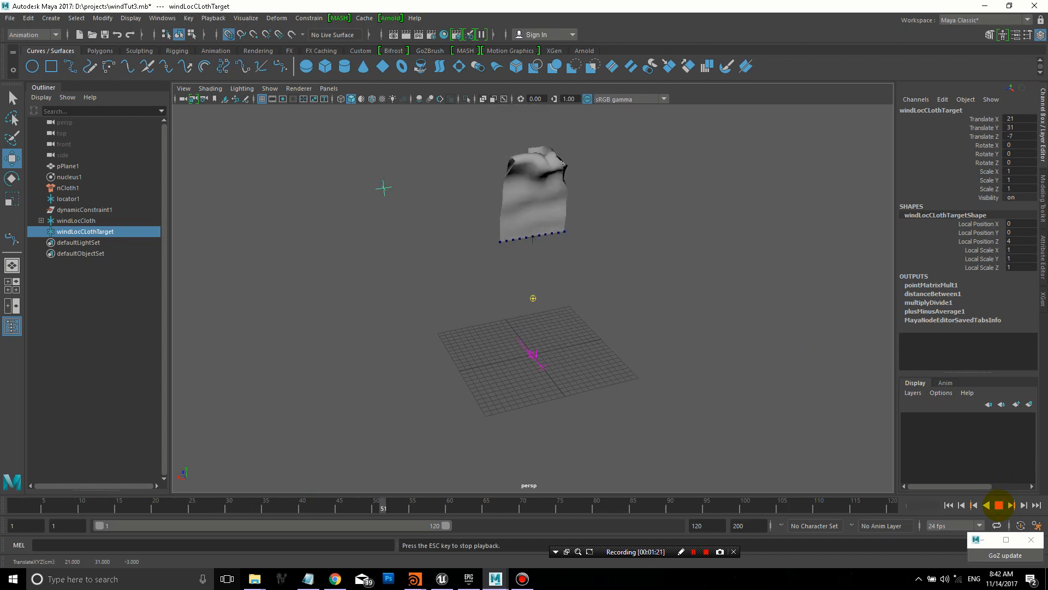
{"action": "left_click", "coordinate": [999, 506]}
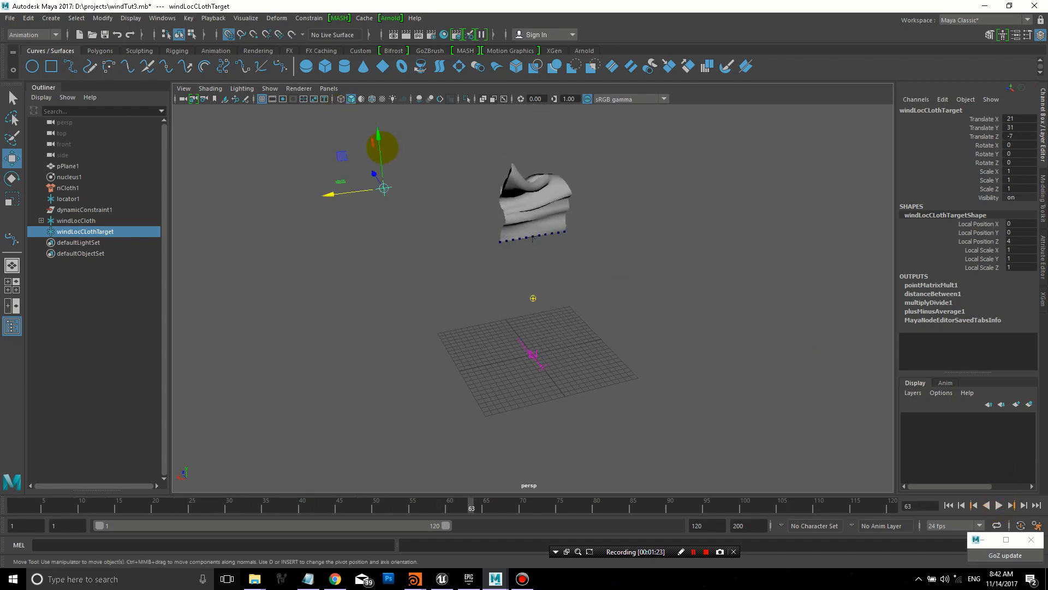
Step: Lower the locator to Translate Y -41 below the grid and replay so the banner bends downward
{"action": "left_click_drag", "start_coordinate": [378, 138], "coordinate": [410, 468]}
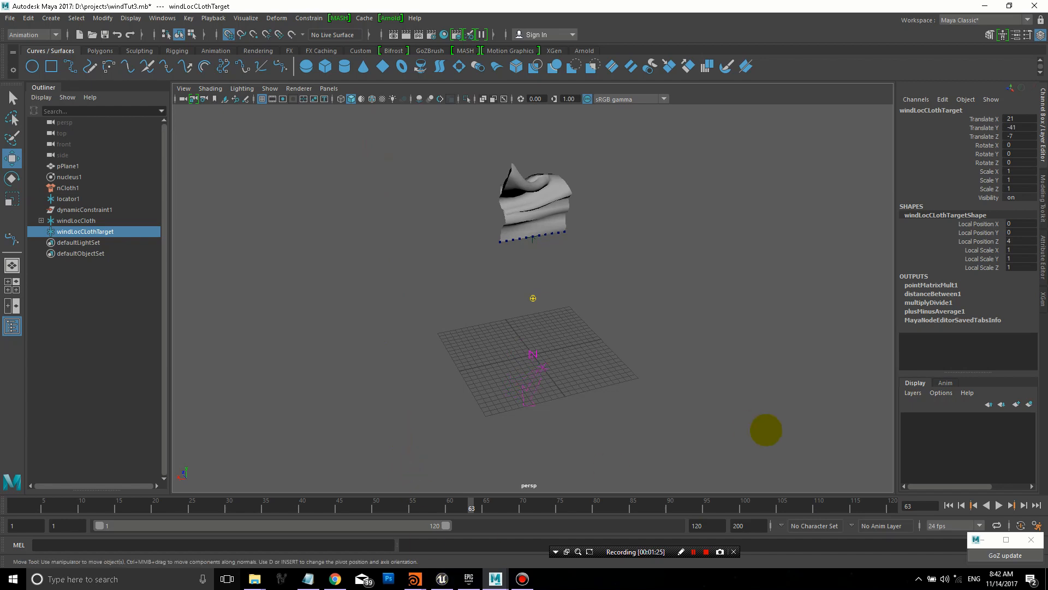
{"action": "scroll", "coordinate": [657, 283], "scroll_direction": "down", "scroll_amount": 3}
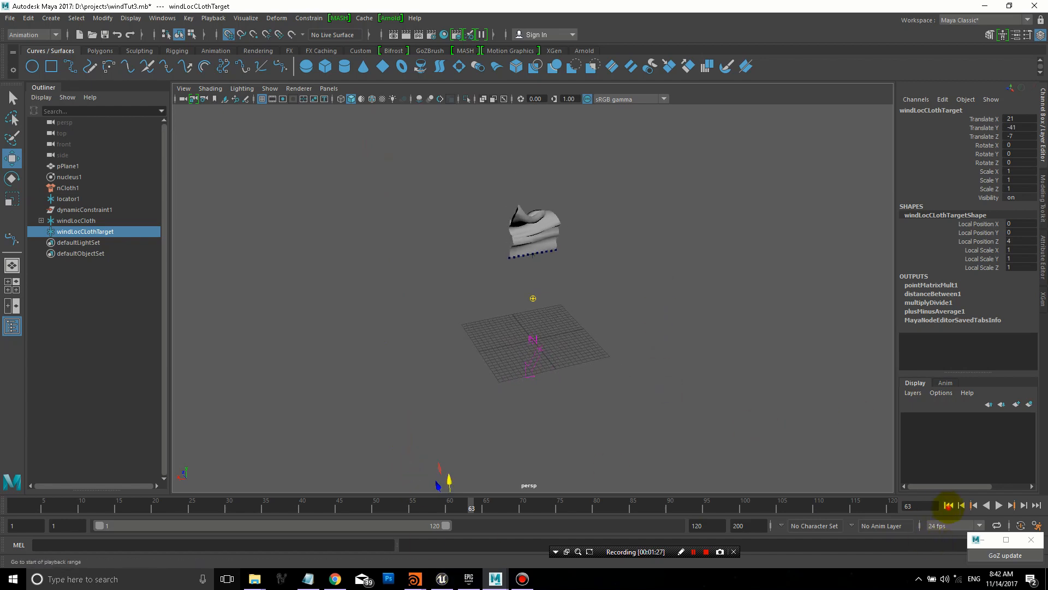
{"action": "left_click", "coordinate": [949, 505]}
{"action": "left_click", "coordinate": [998, 506]}
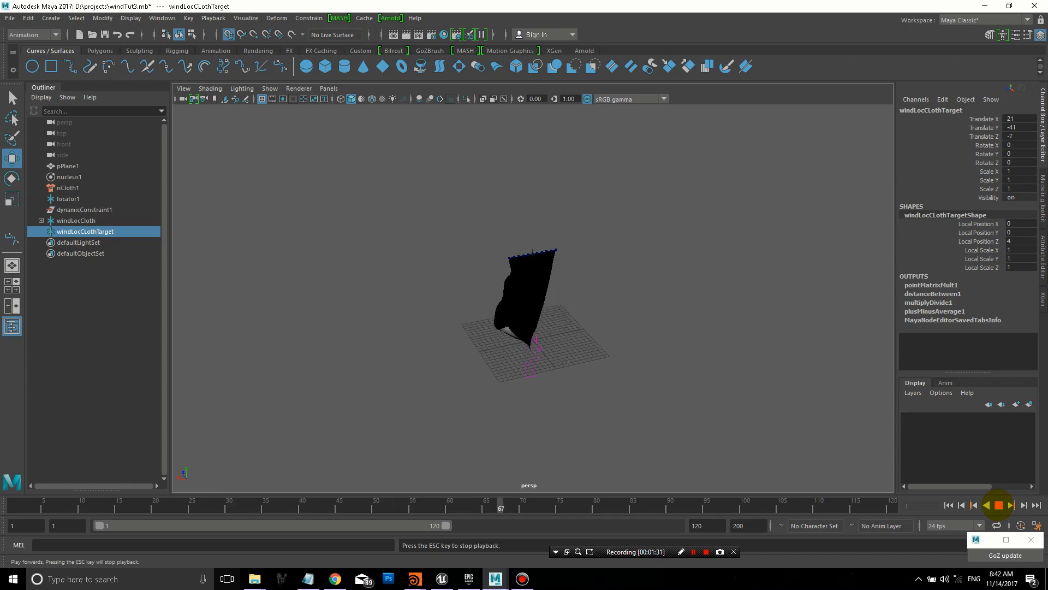
{"action": "left_click", "coordinate": [999, 505]}
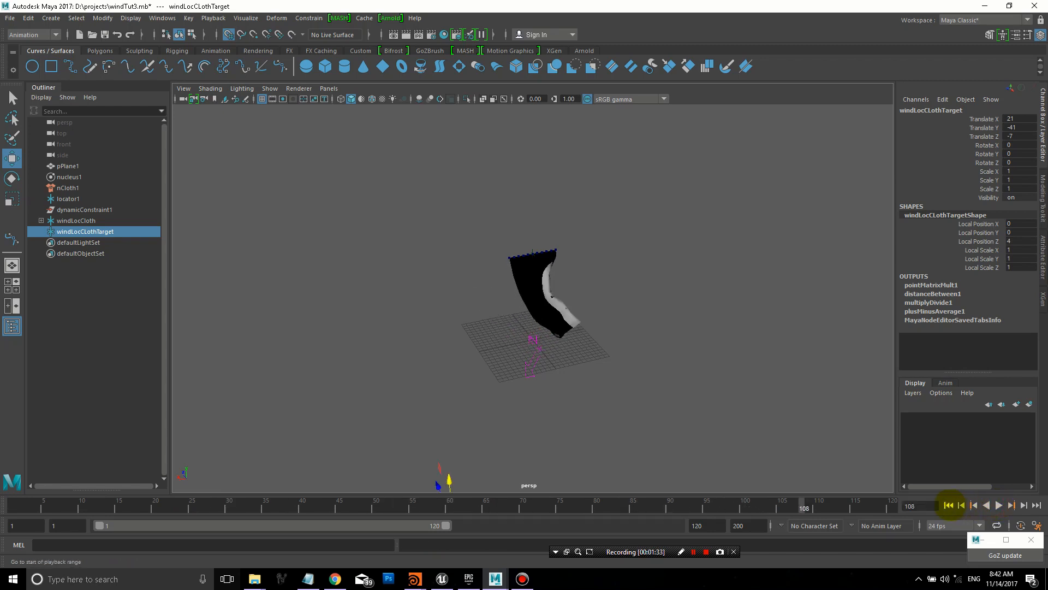
{"action": "left_click", "coordinate": [948, 506]}
Step: Zero Translate X, Y, Z of windLocCLothTarget in the Channel Box and orbit in to check the straight banner
{"action": "left_click_drag", "start_coordinate": [1019, 119], "coordinate": [1020, 136]}
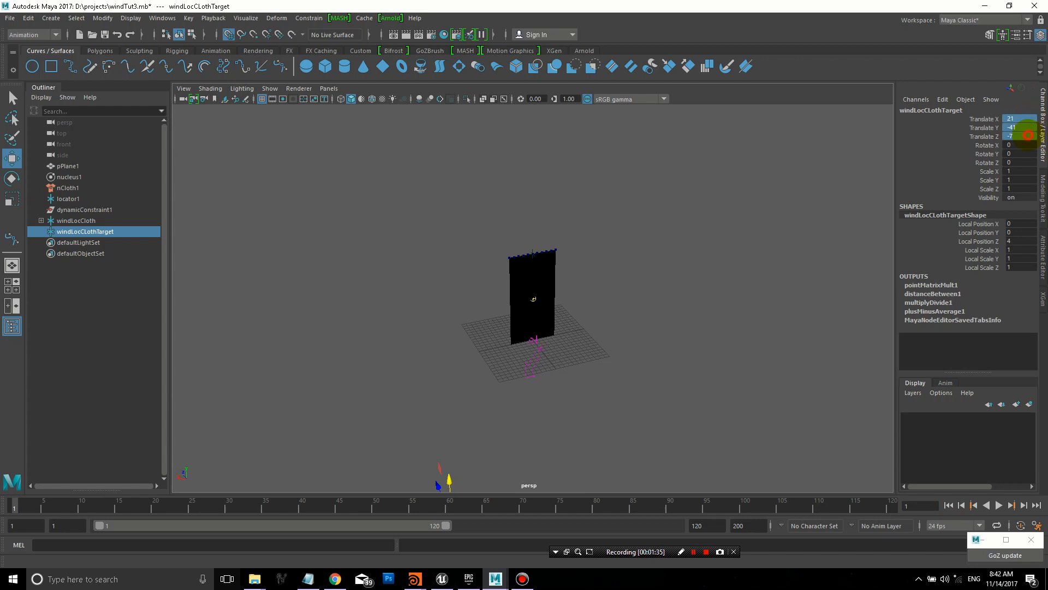
{"action": "type", "text": "0"}
{"action": "key", "text": "Return"}
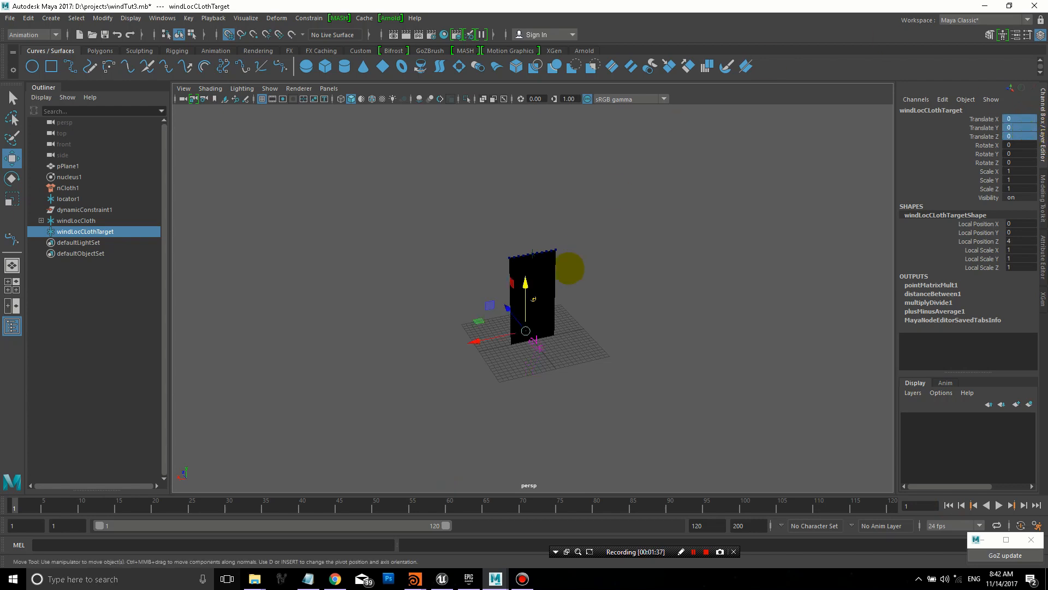
{"action": "mouse_move", "coordinate": [571, 268]}
{"action": "left_mouse_down", "text": "alt"}
{"action": "mouse_move", "coordinate": [579, 311]}
{"action": "mouse_move", "coordinate": [608, 293]}
{"action": "left_mouse_up", "text": "alt"}
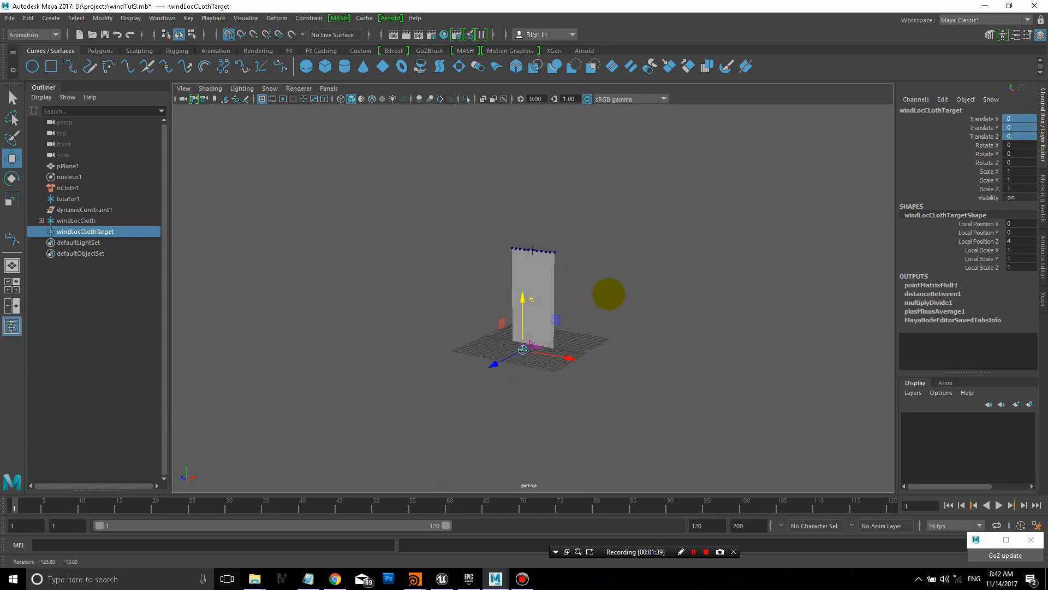
{"action": "right_click_drag", "start_coordinate": [608, 294], "coordinate": [597, 430], "text": "alt"}
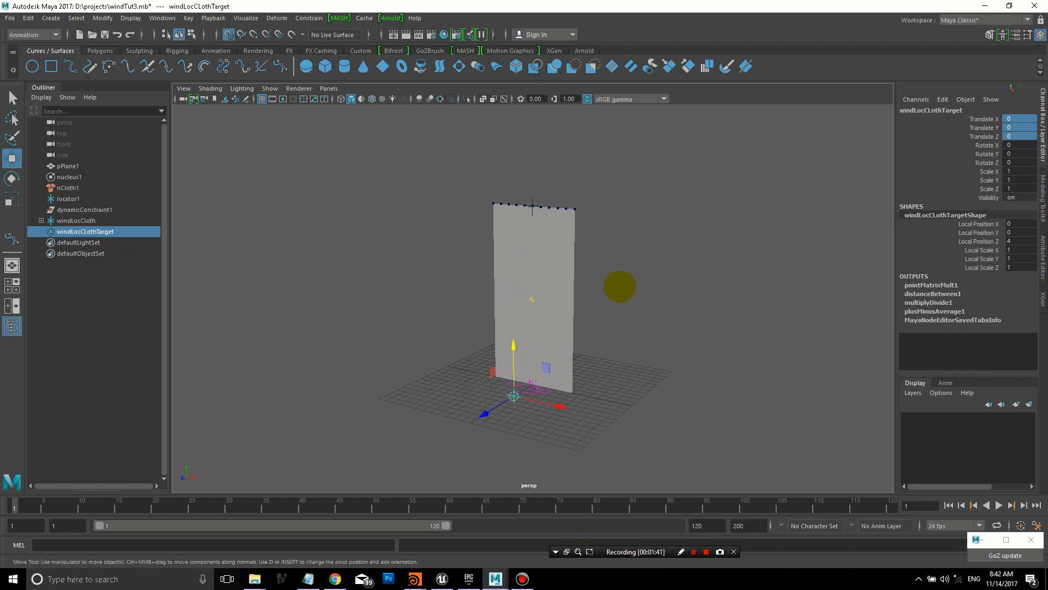
{"action": "right_click_drag", "start_coordinate": [619, 287], "coordinate": [619, 372], "text": "alt"}
{"action": "mouse_move", "coordinate": [629, 333]}
{"action": "left_mouse_down", "text": "alt"}
{"action": "mouse_move", "coordinate": [639, 282]}
{"action": "mouse_move", "coordinate": [639, 340]}
{"action": "left_mouse_up", "text": "alt"}
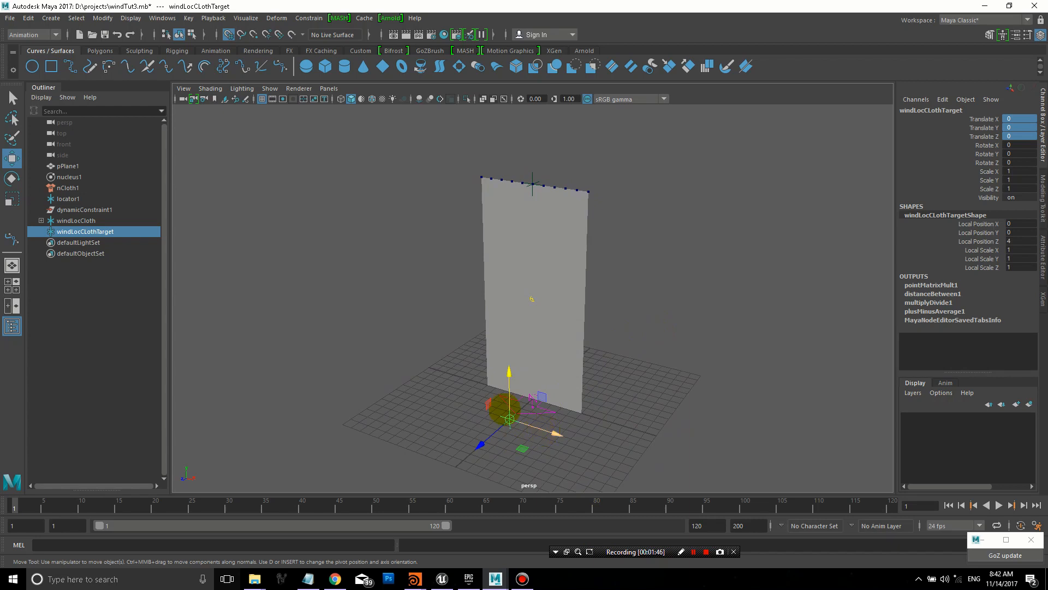
Step: Save the scene as windTut3.mb via File > Save Scene
{"action": "left_click", "coordinate": [9, 18]}
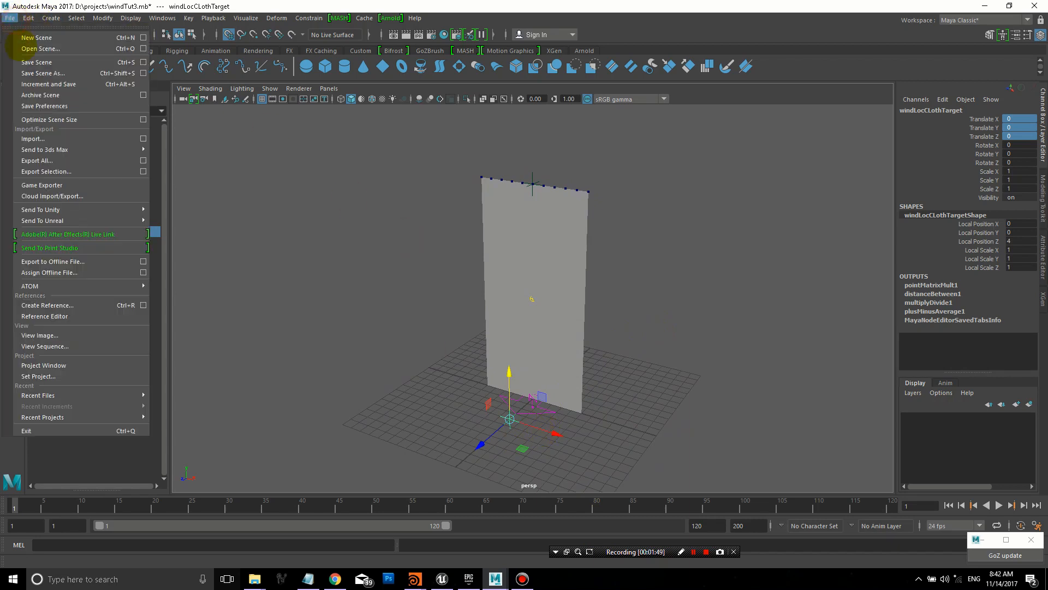
{"action": "left_click", "coordinate": [37, 58]}
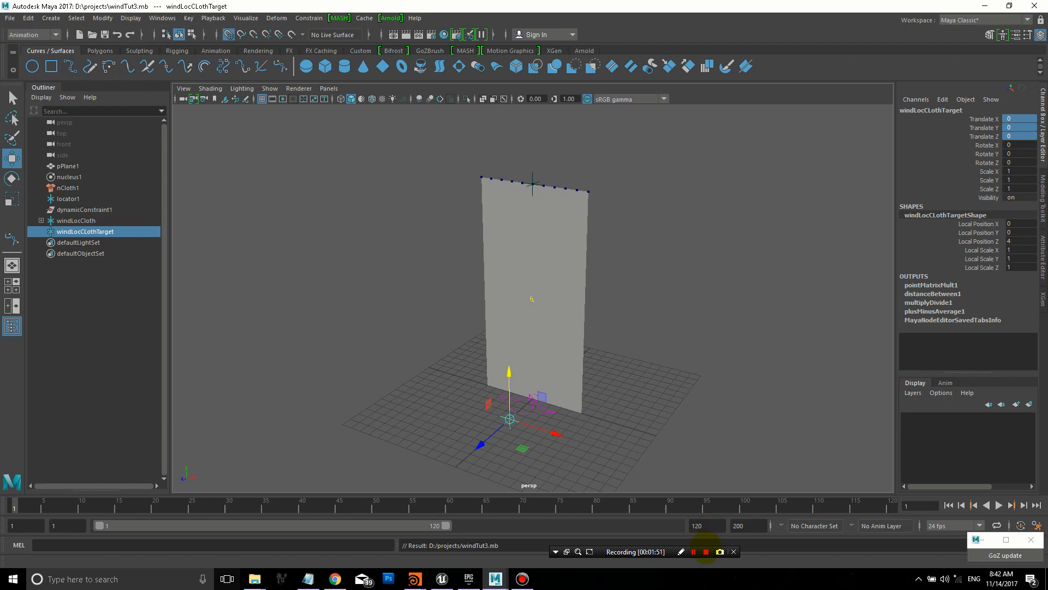